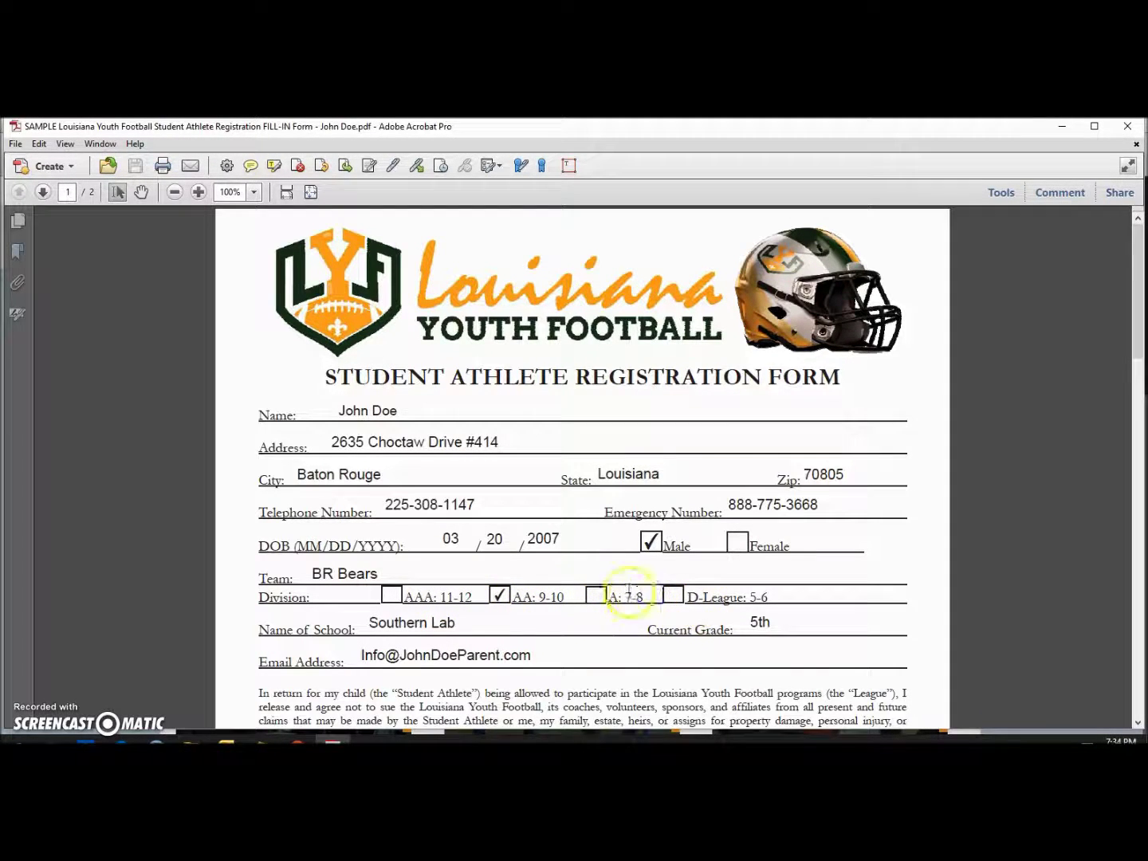
# - Examine the filled-in sample registration form from the athlete details through the guardian signature line to the liability release's signature blocks
pyautogui.scroll(-1, 582, 579)
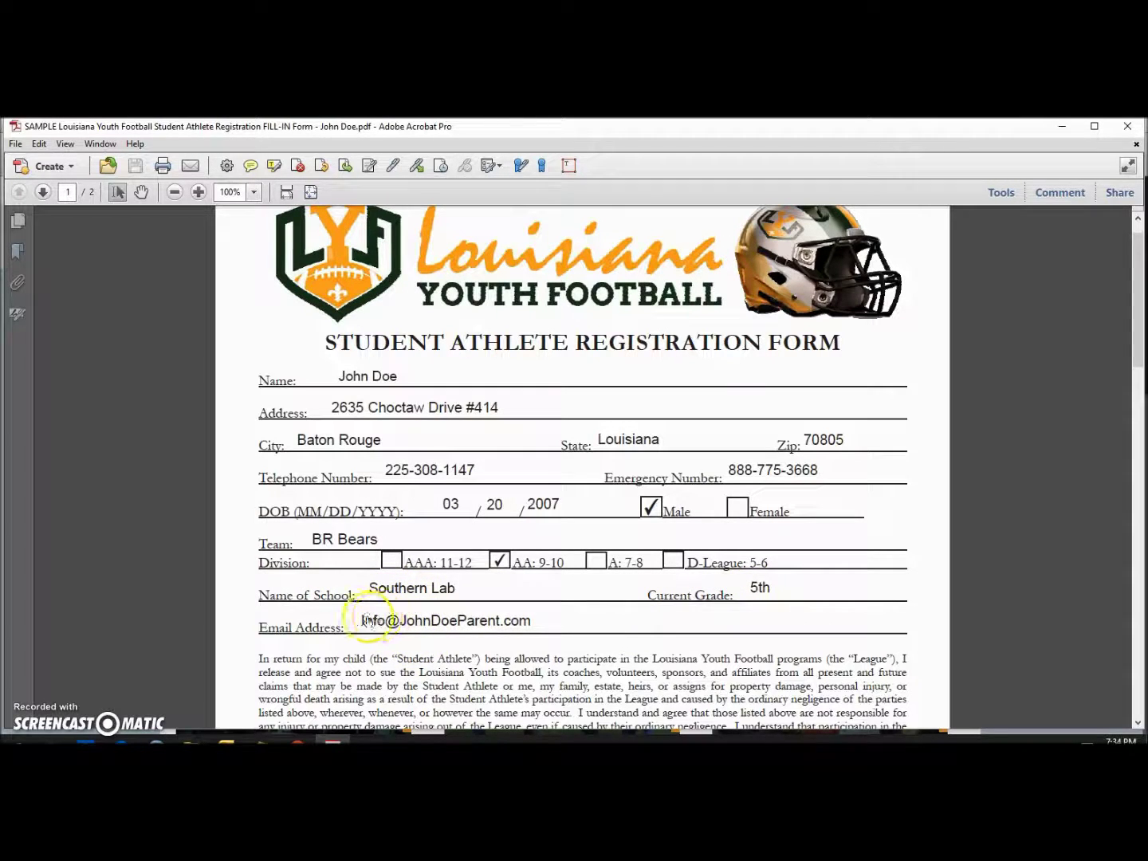
pyautogui.scroll(-8, 397, 622)
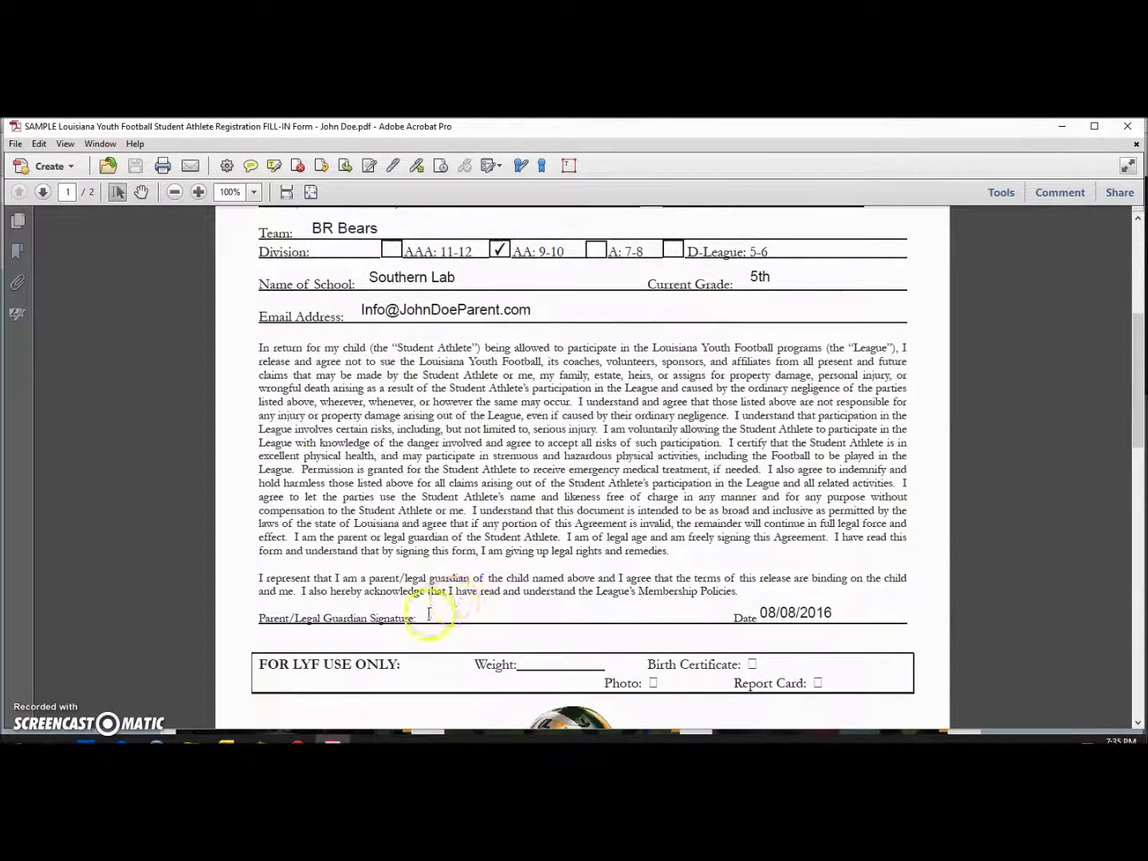
pyautogui.moveTo(428, 613)
pyautogui.mouseDown()
pyautogui.moveTo(490, 618)
pyautogui.moveTo(442, 622)
pyautogui.mouseUp()
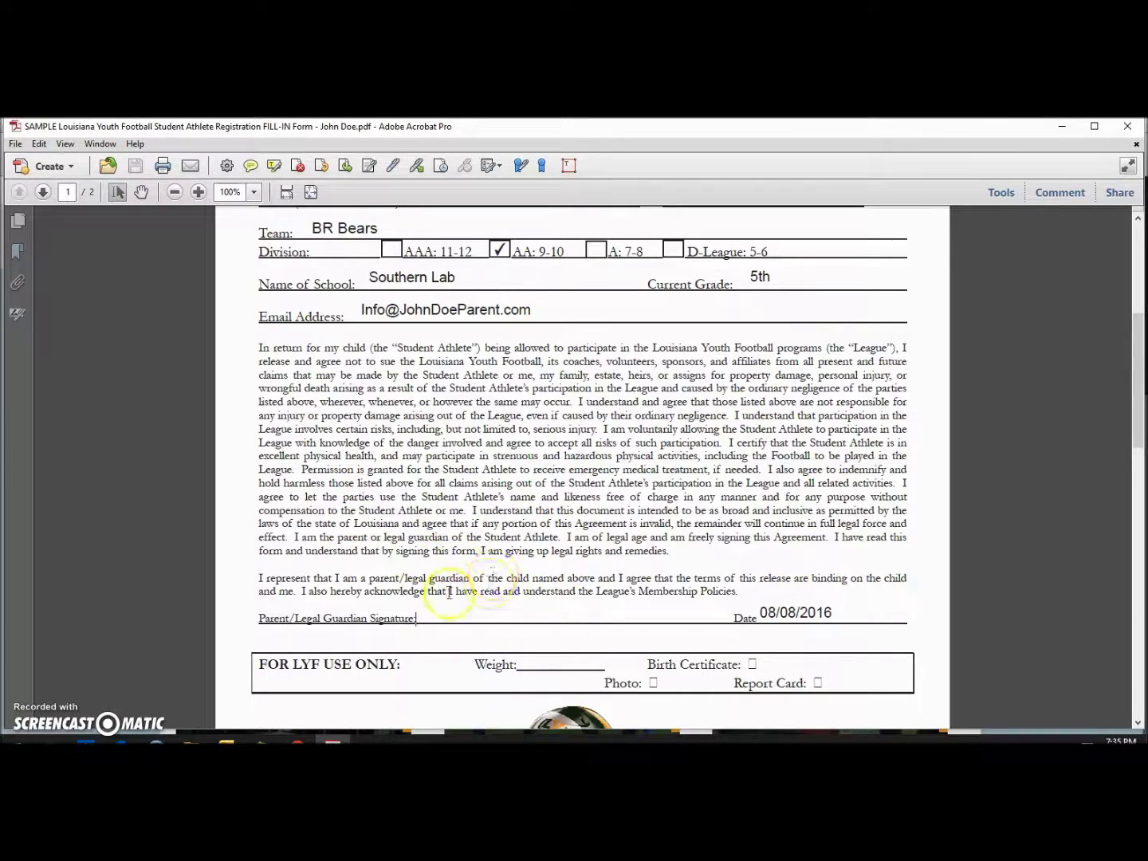
pyautogui.scroll(-7, 483, 580)
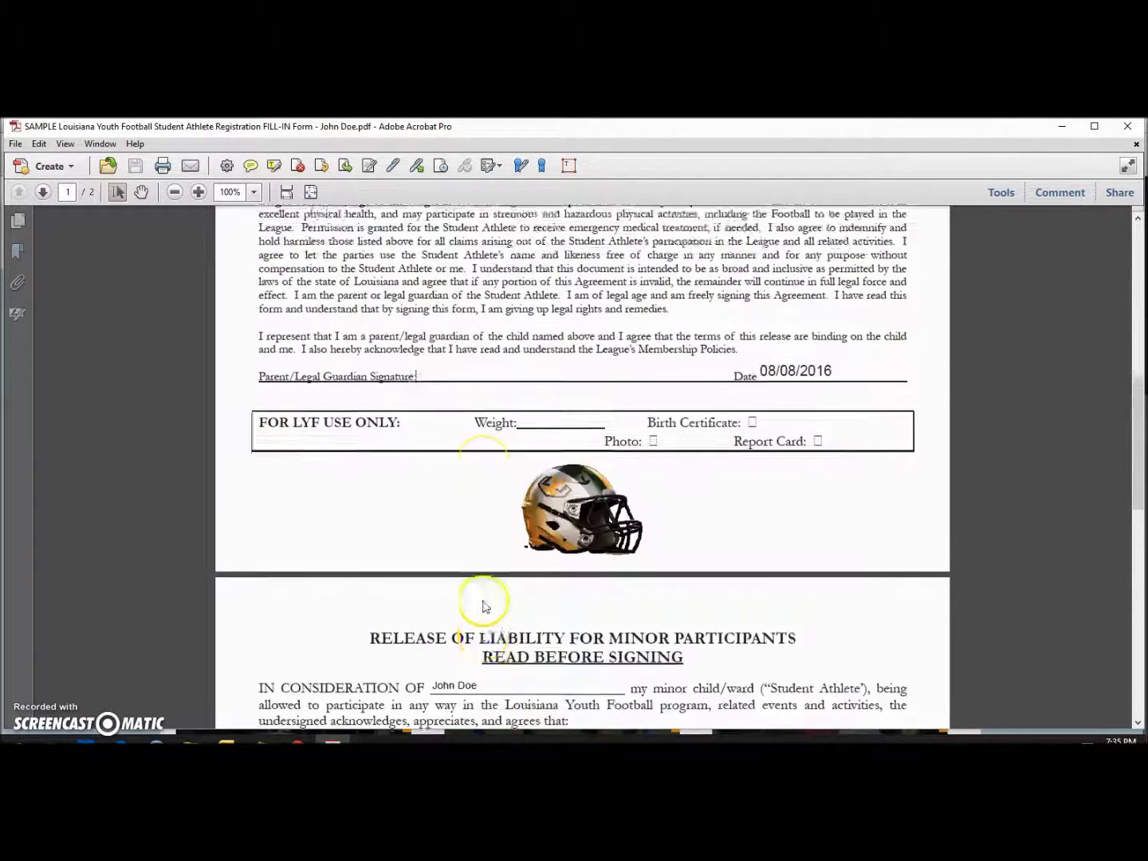
pyautogui.scroll(-5, 484, 610)
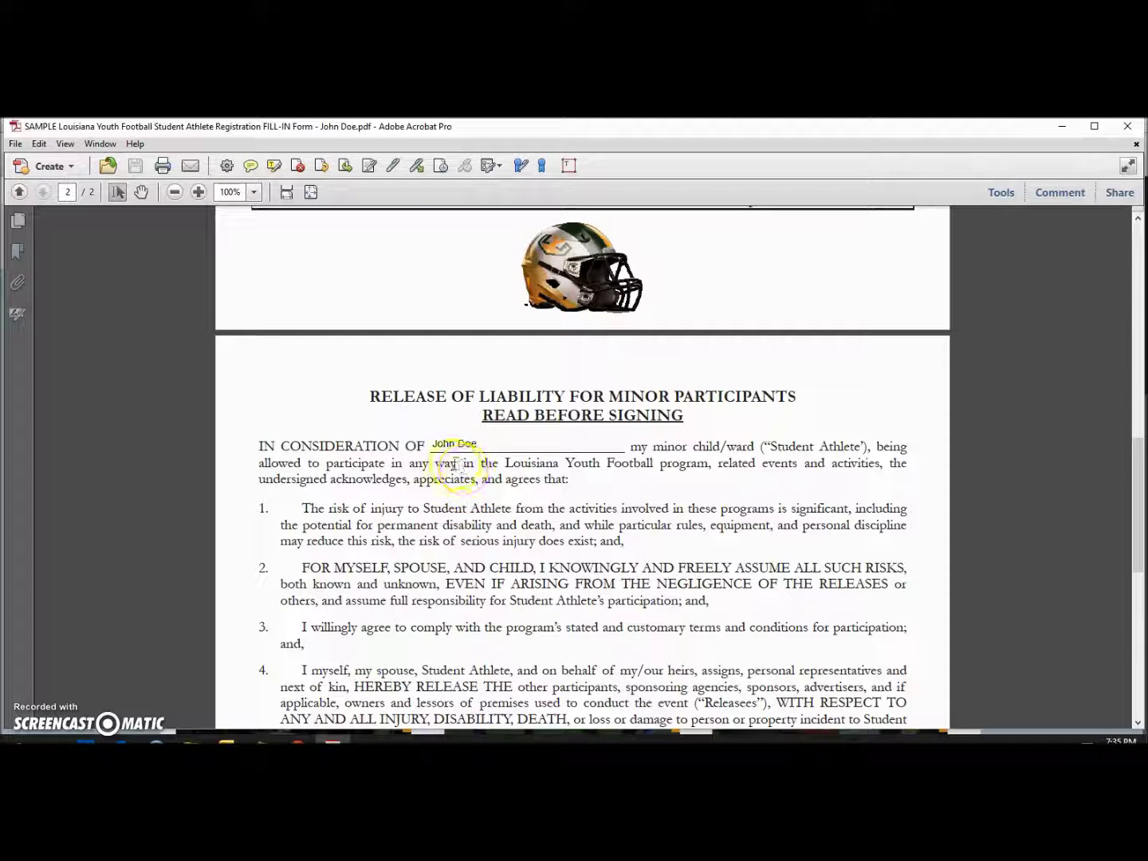
pyautogui.scroll(-1, 447, 475)
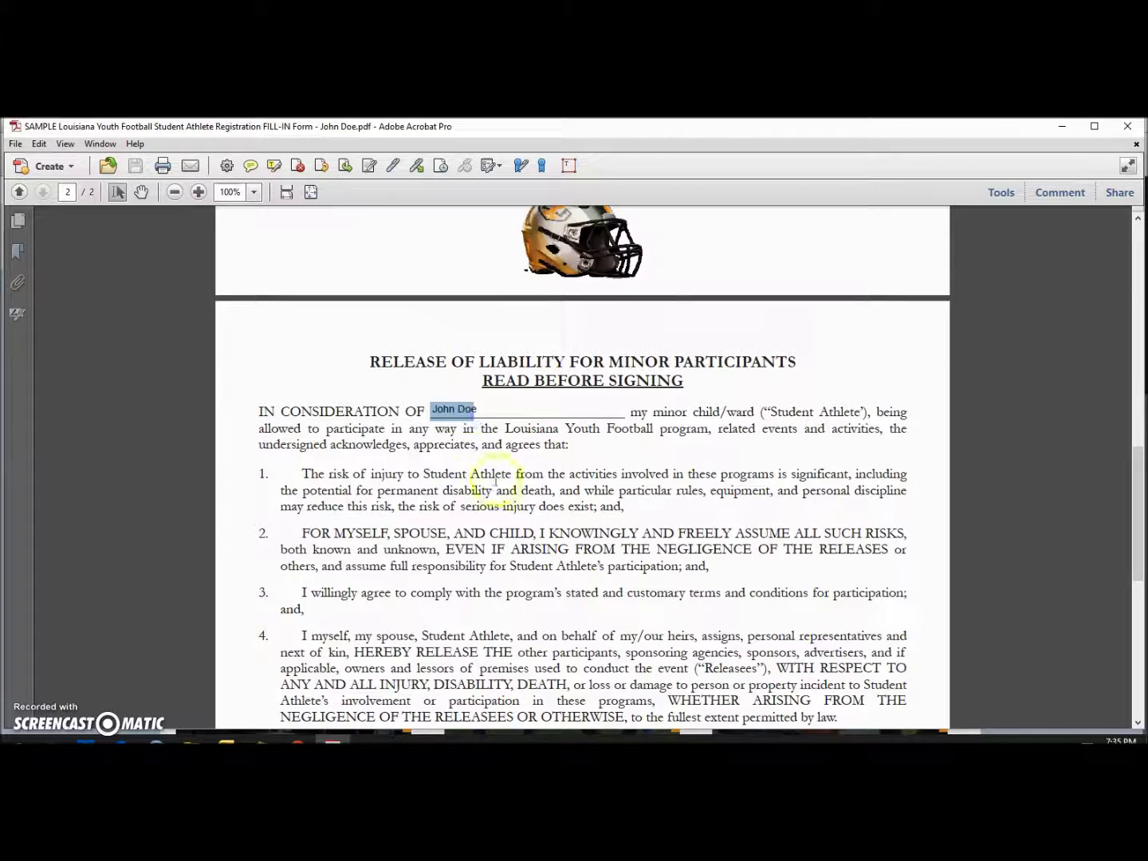
pyautogui.scroll(-9, 495, 482)
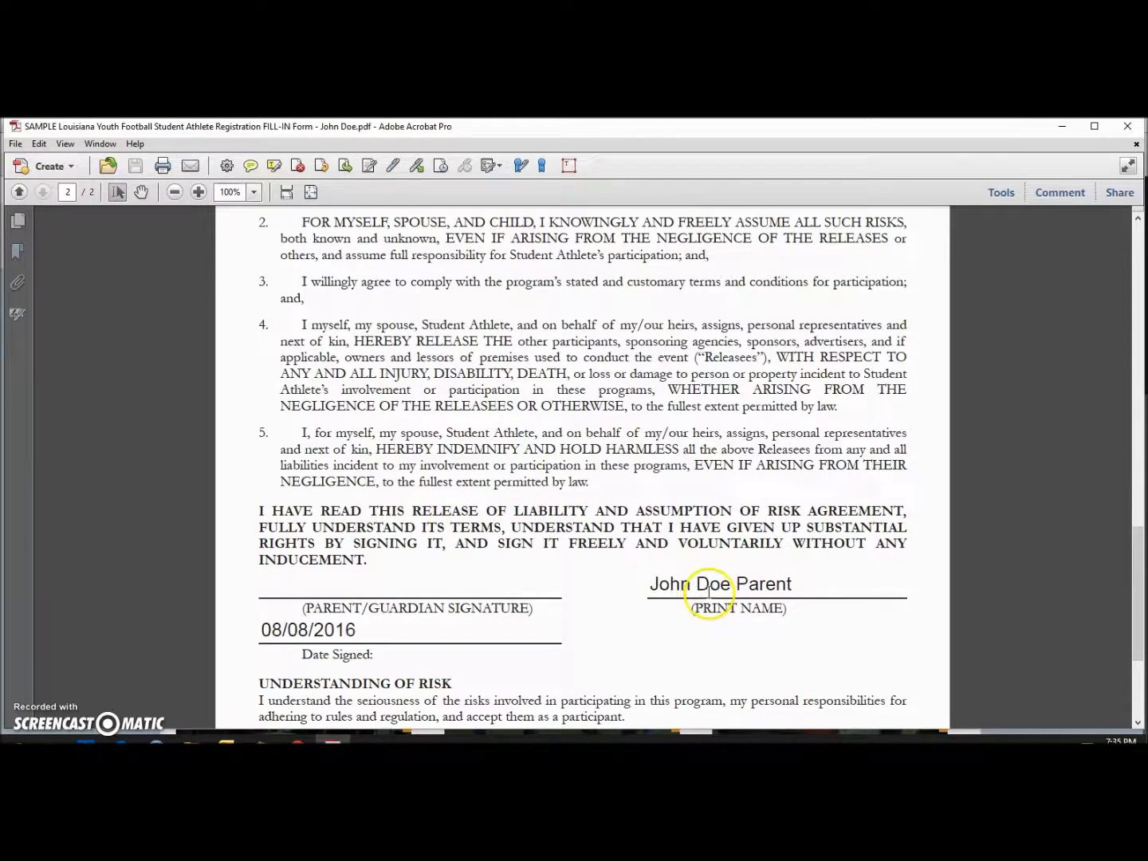
pyautogui.scroll(-2, 434, 616)
pyautogui.scroll(-2, 442, 607)
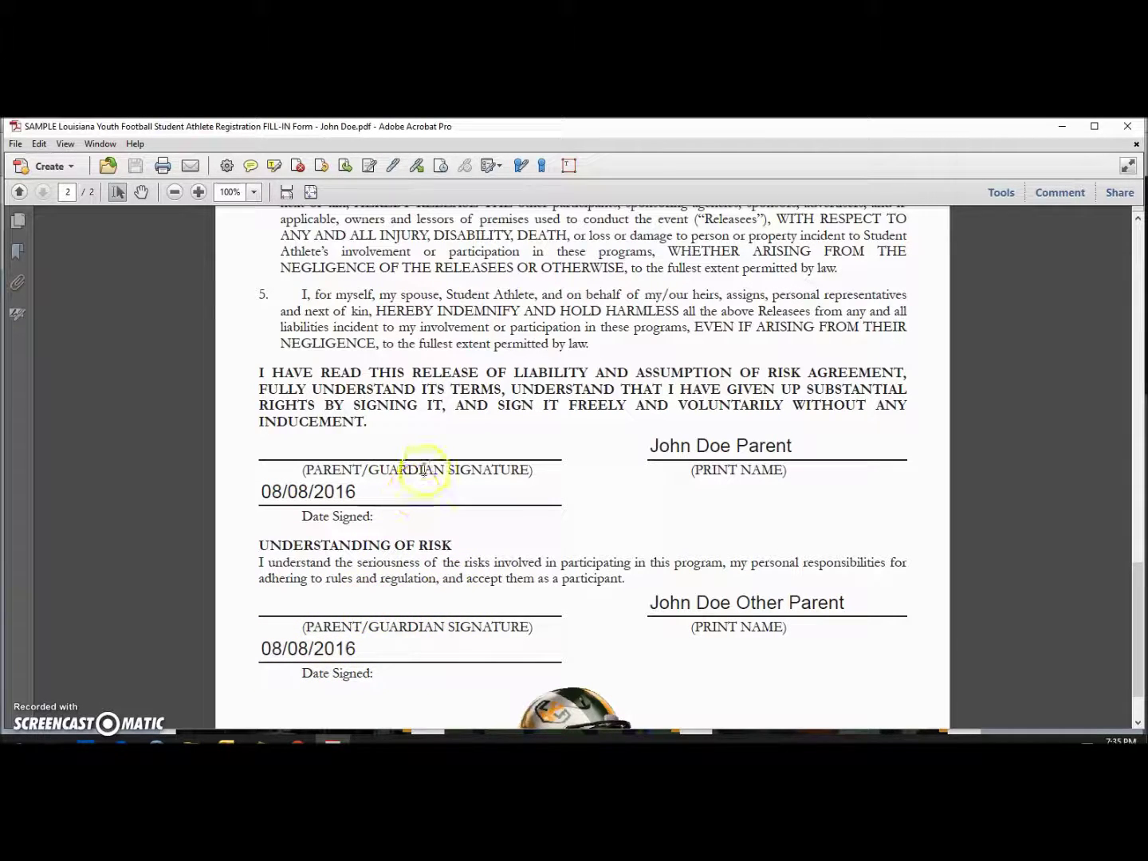
# - Go back through the sample form and re-check the athlete details on its first page
pyautogui.scroll(5, 495, 558)
pyautogui.scroll(-3, 494, 561)
pyautogui.scroll(10, 486, 558)
pyautogui.scroll(8, 478, 558)
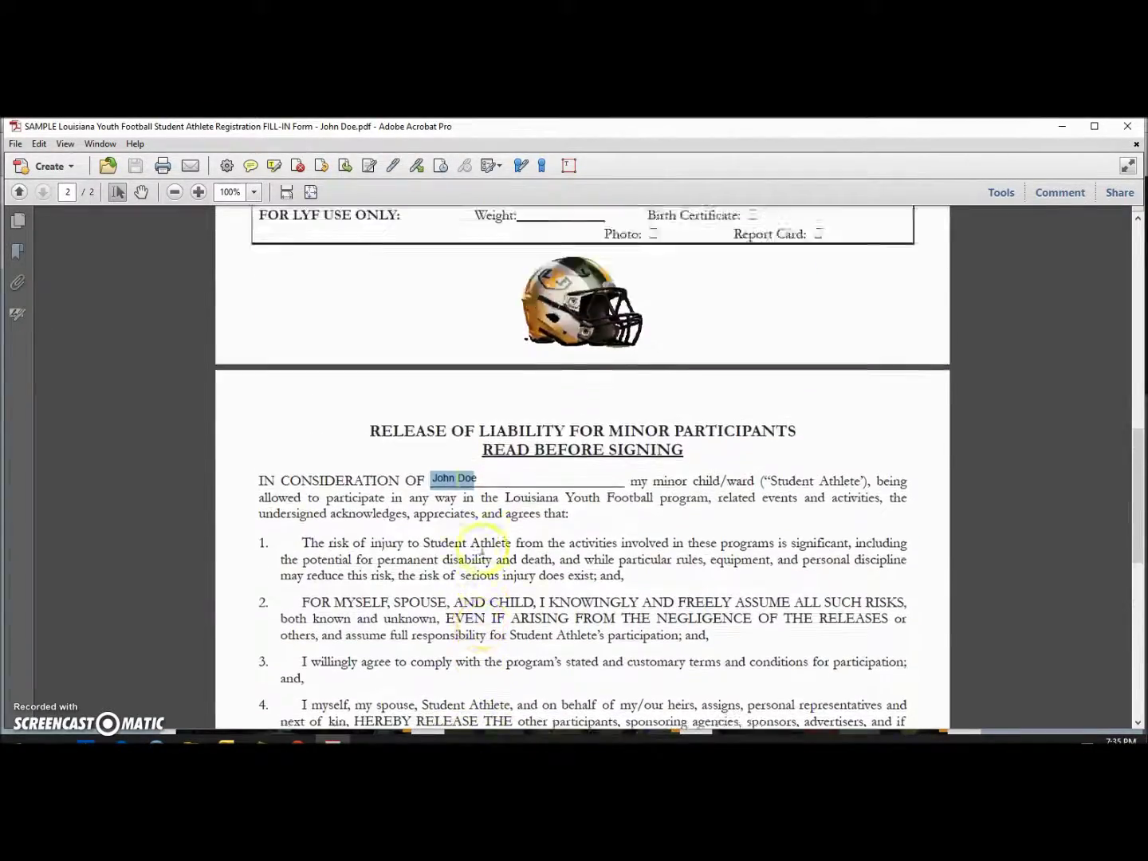
pyautogui.scroll(5, 467, 504)
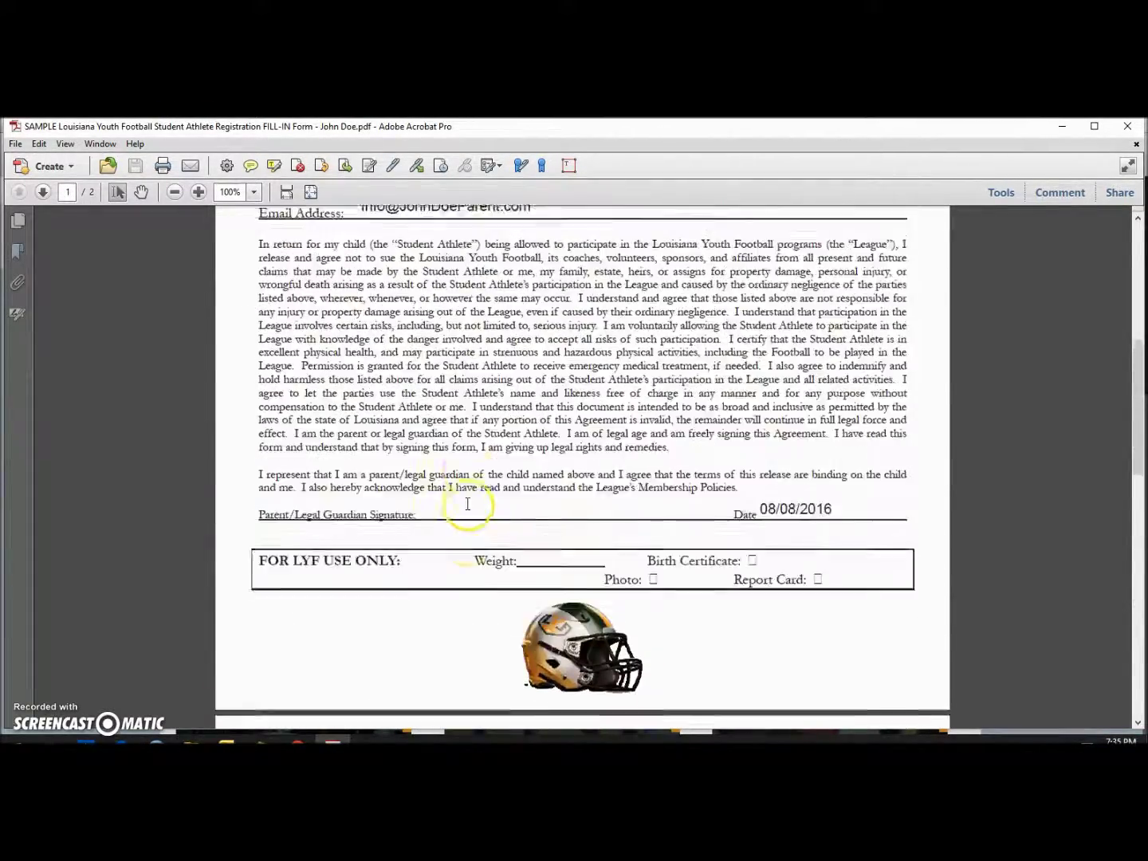
pyautogui.scroll(3, 468, 500)
pyautogui.scroll(1, 470, 500)
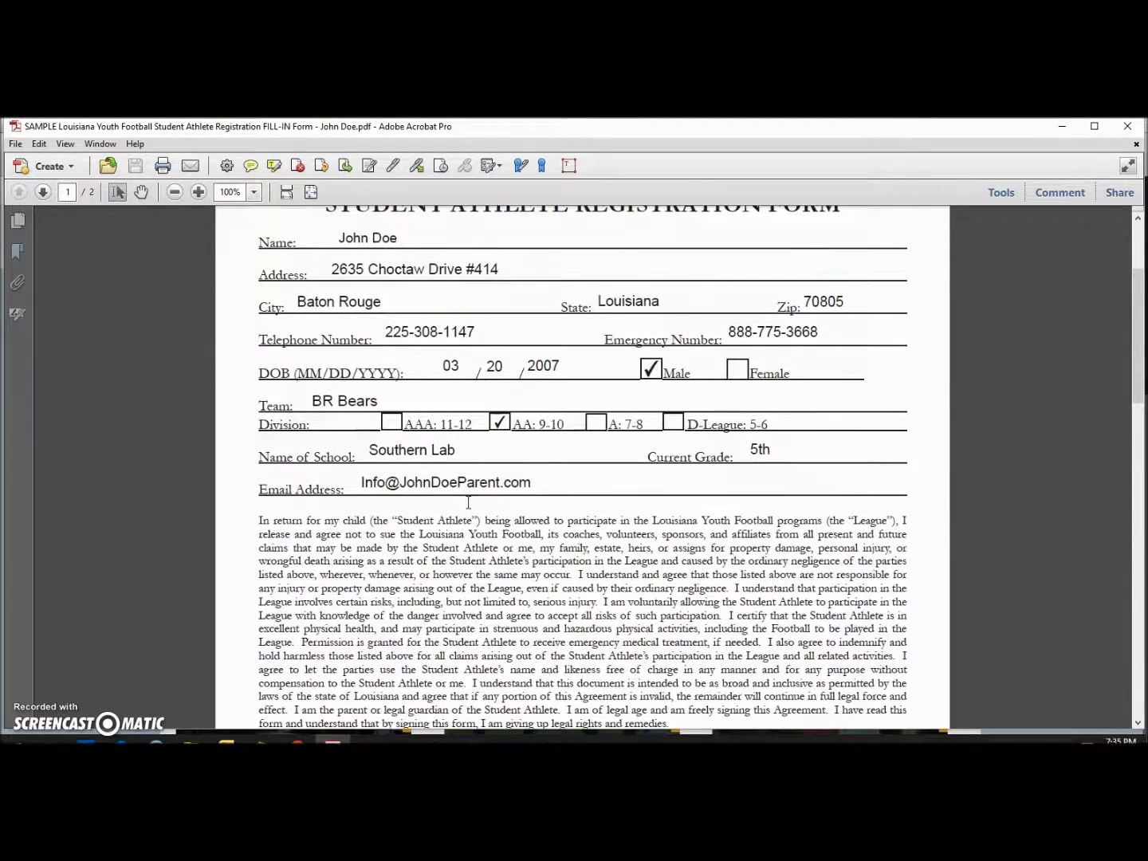
pyautogui.scroll(1, 376, 471)
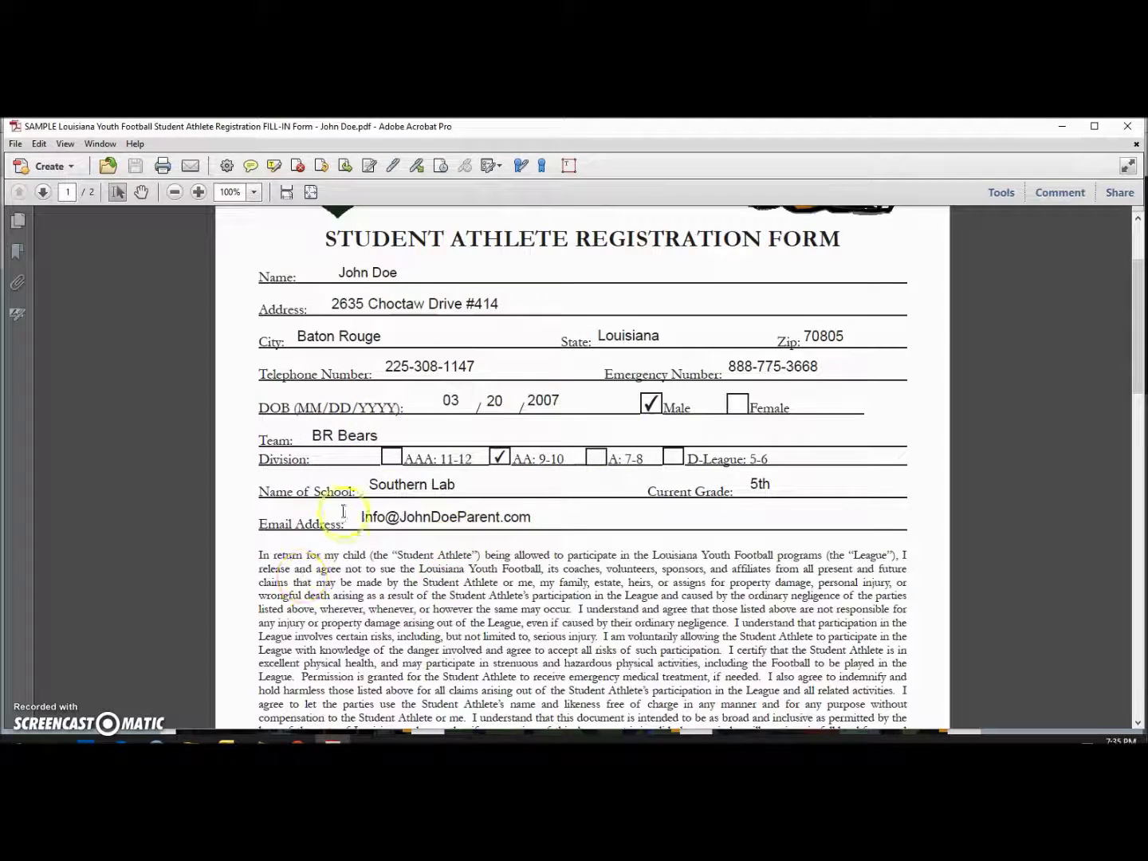
pyautogui.scroll(1, 481, 527)
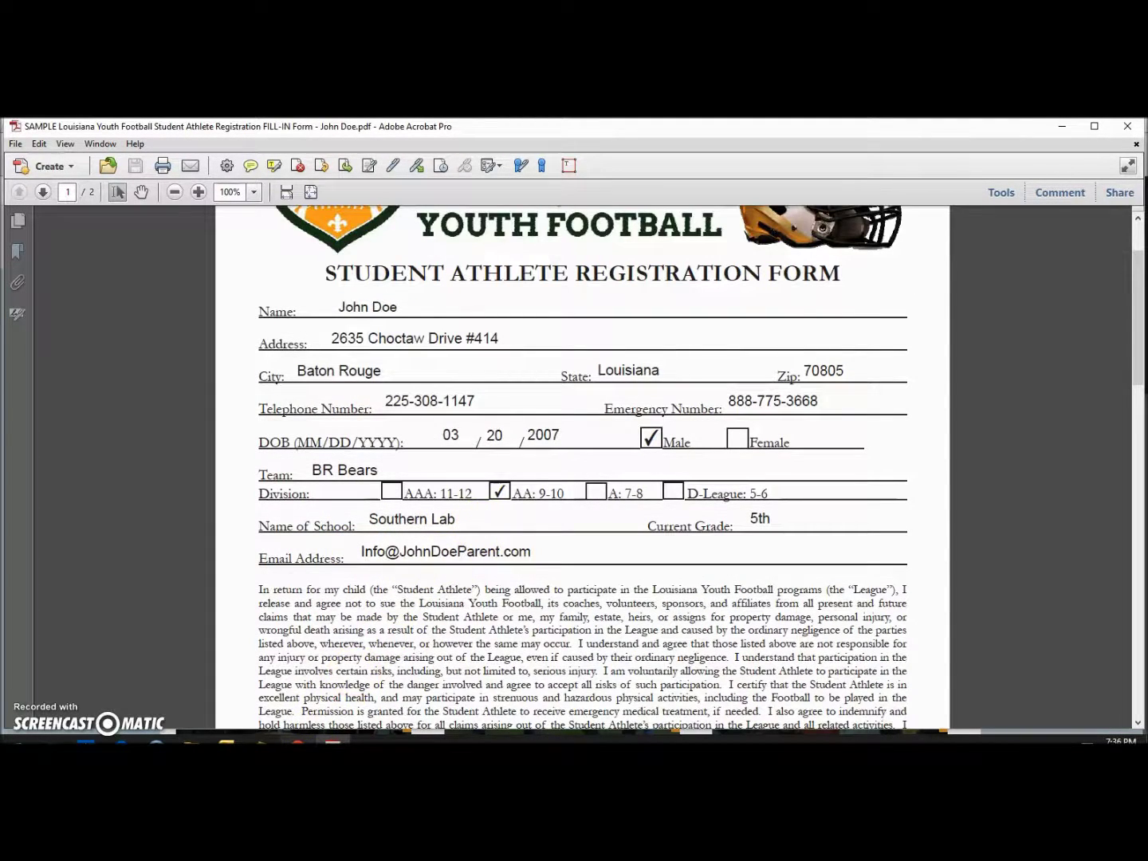
# - Switch to the Teams' Registry page in Chrome and open the registration for new student-athletes
pyautogui.hotkey('alt', 'Tab')
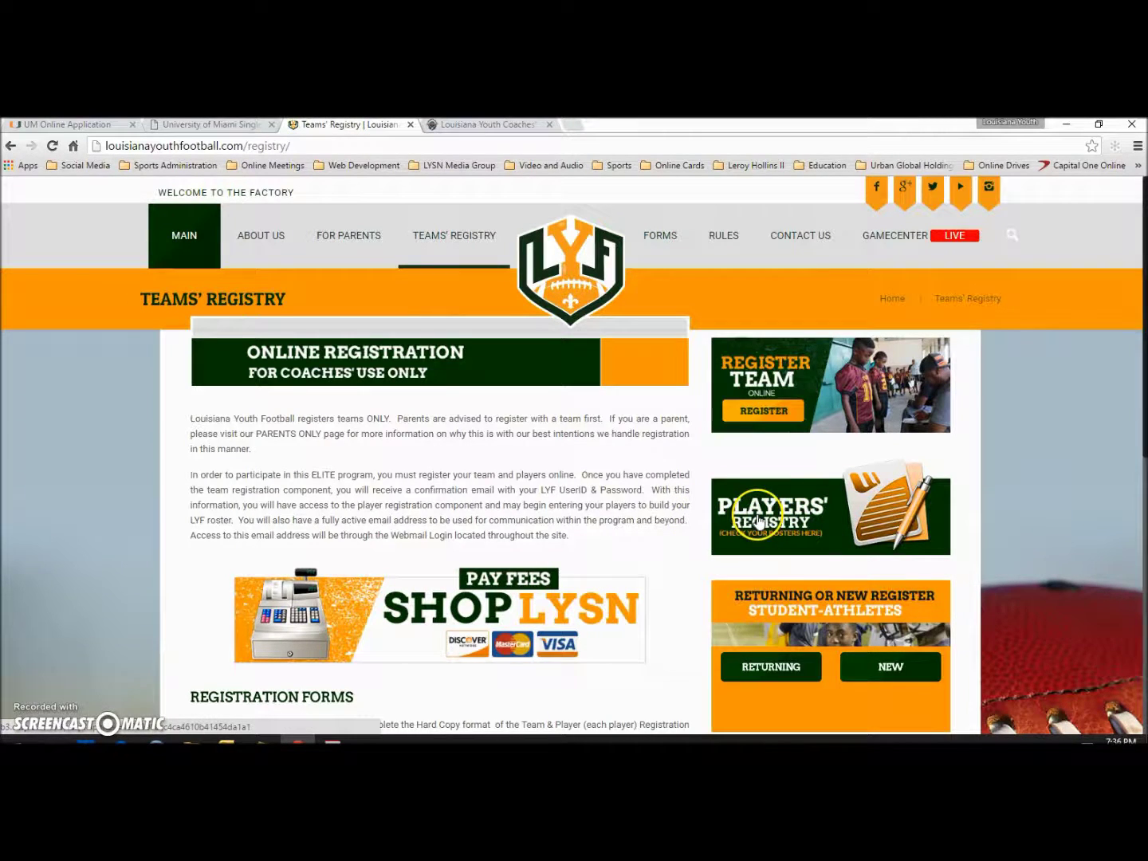
pyautogui.scroll(-1, 758, 522)
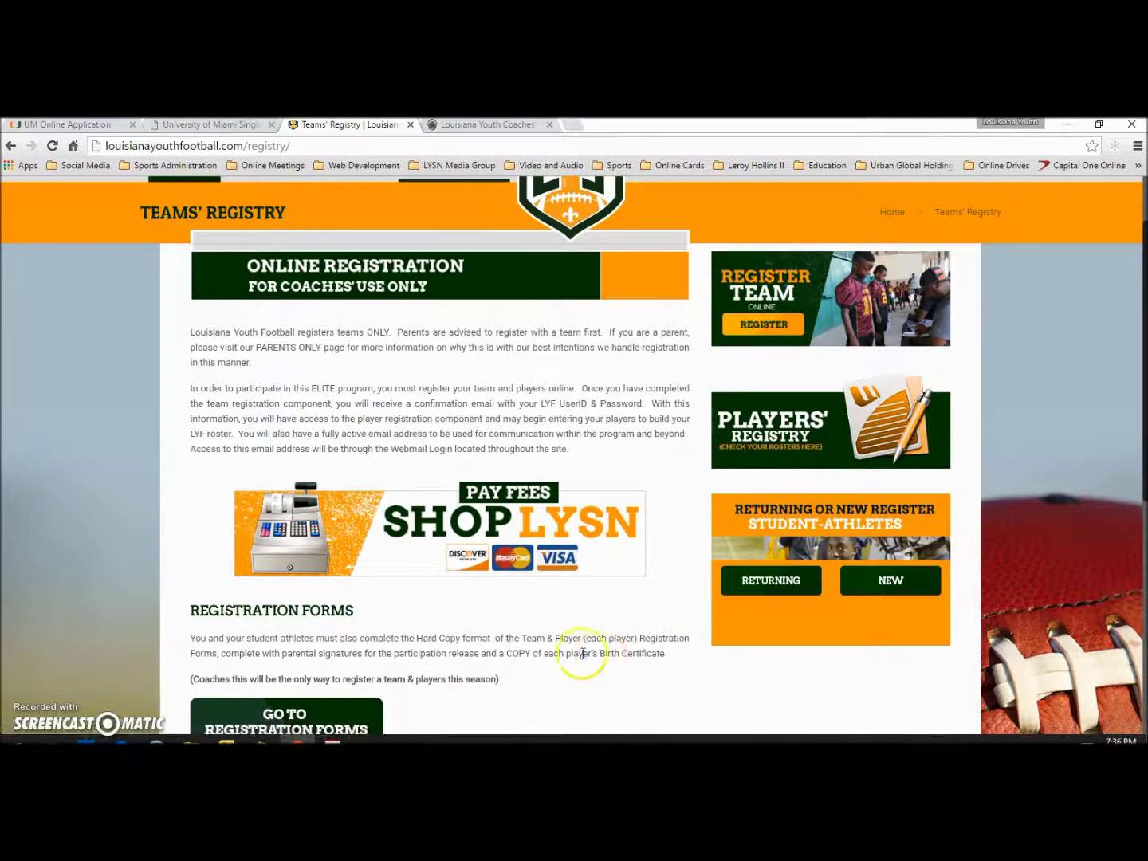
pyautogui.click(298, 740)
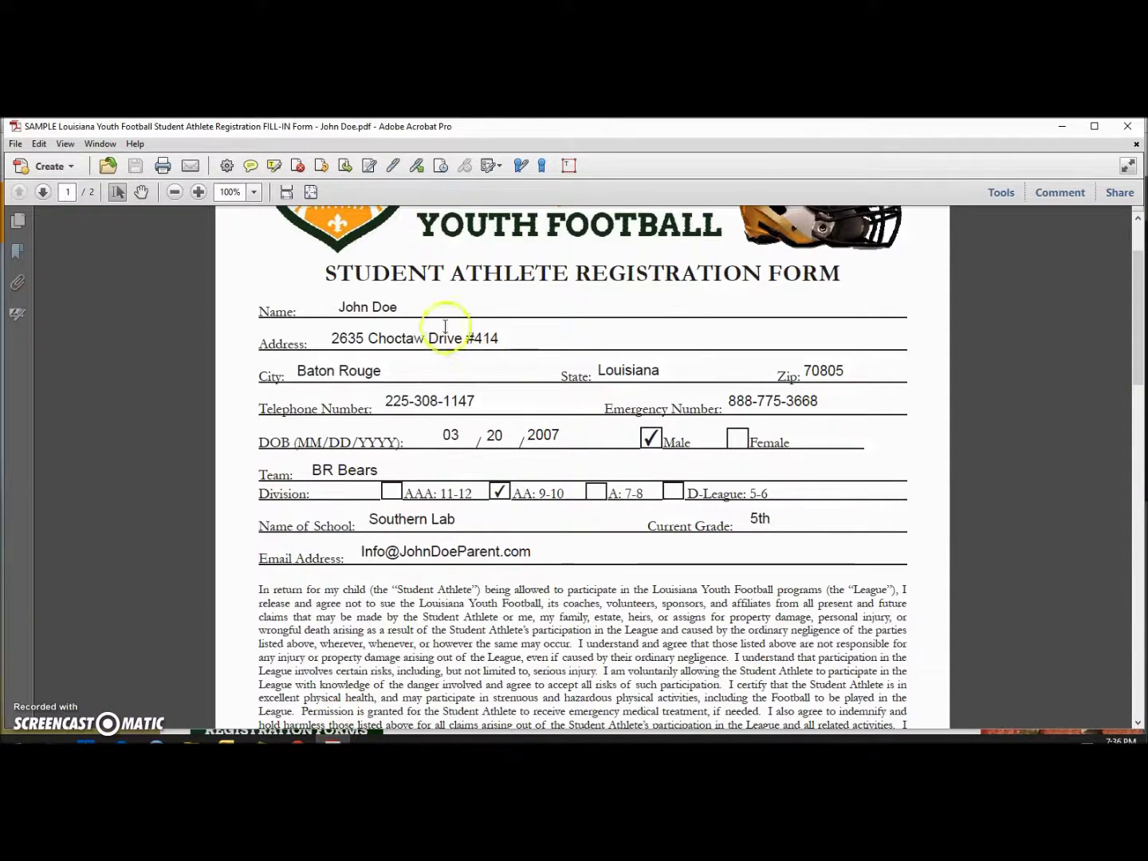
pyautogui.click(297, 739)
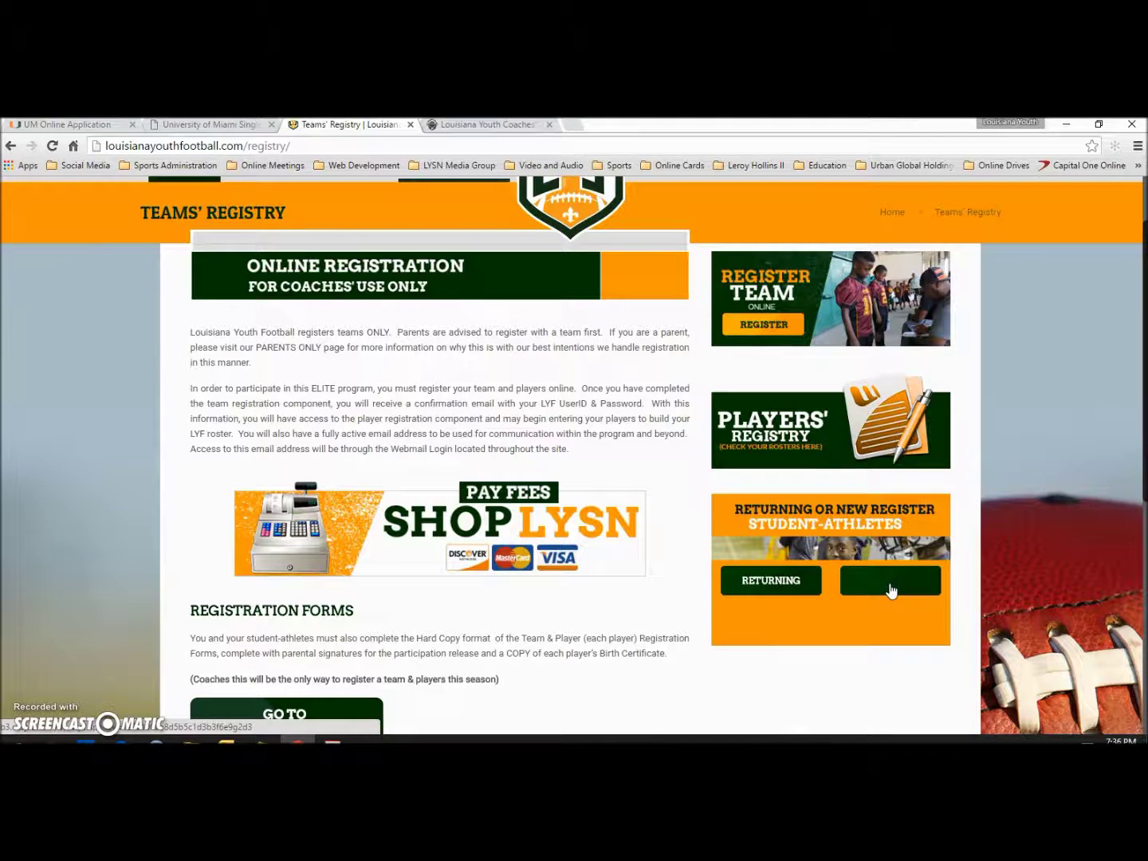
pyautogui.click(771, 588)
pyautogui.click(771, 588)
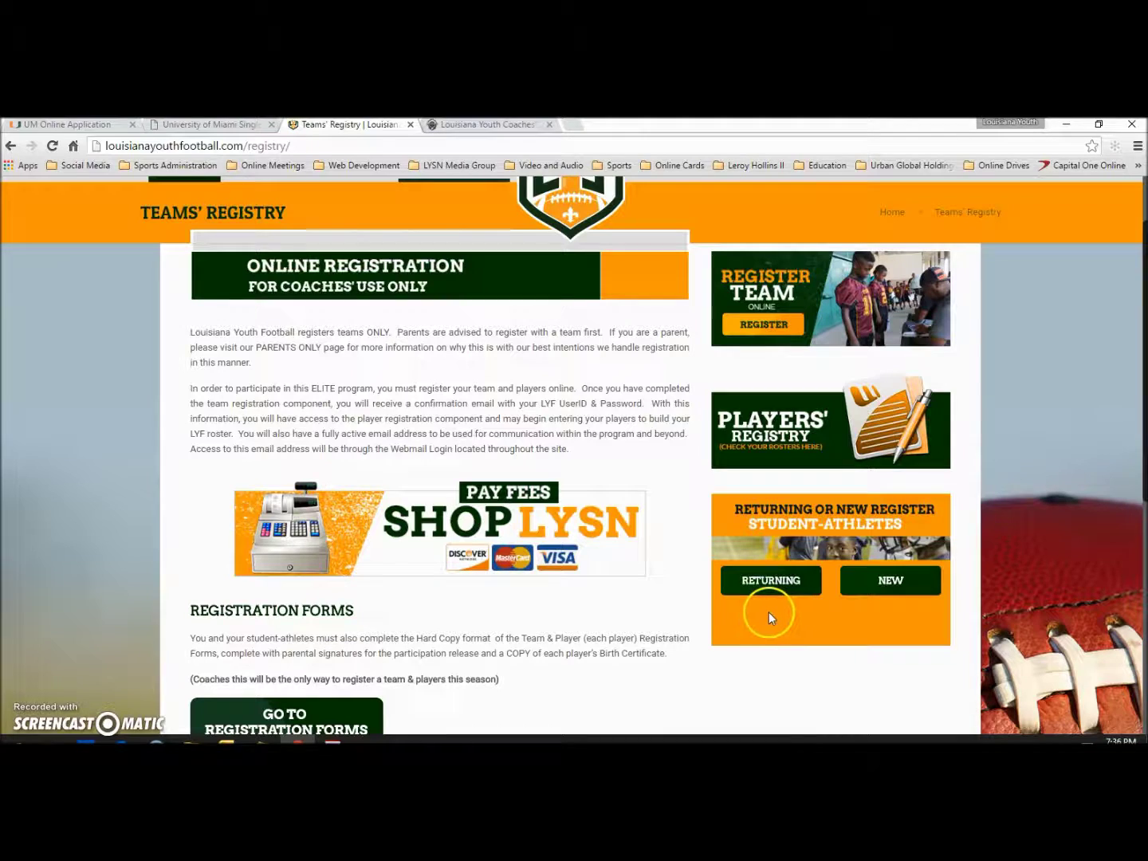
pyautogui.click(770, 589)
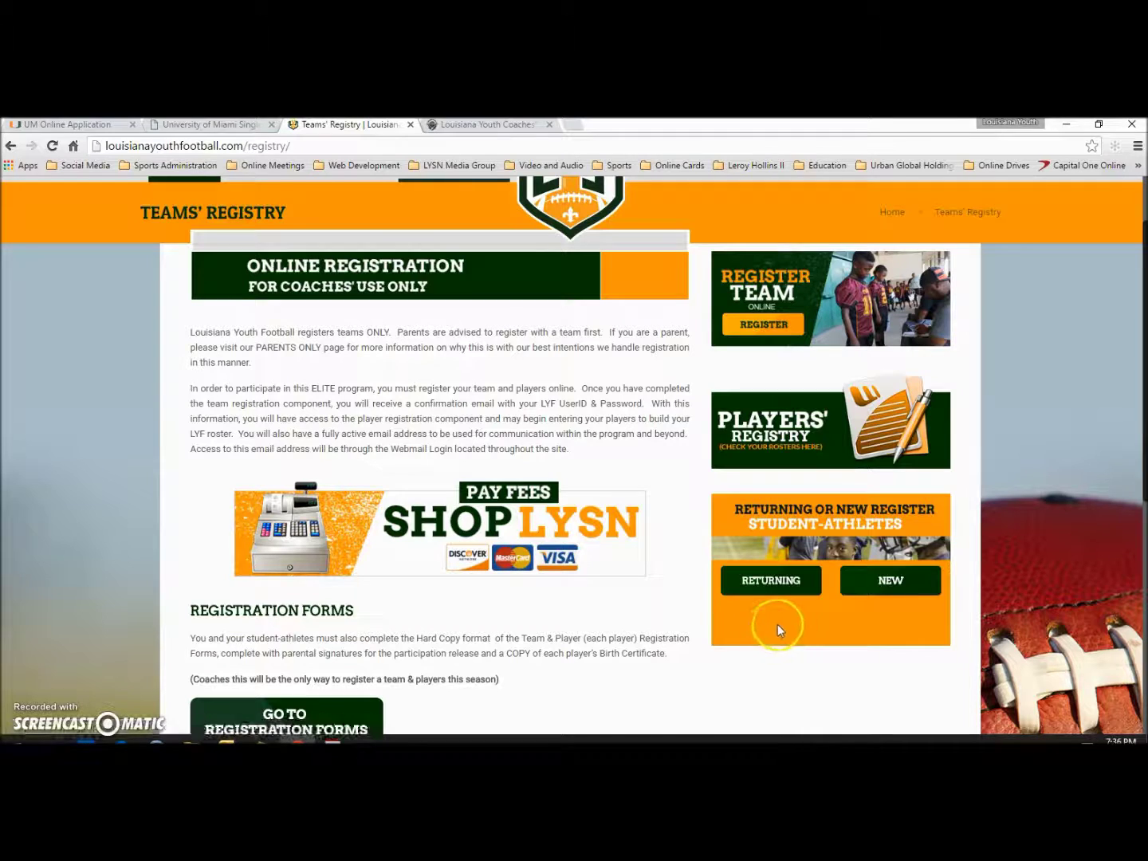
pyautogui.click(890, 588)
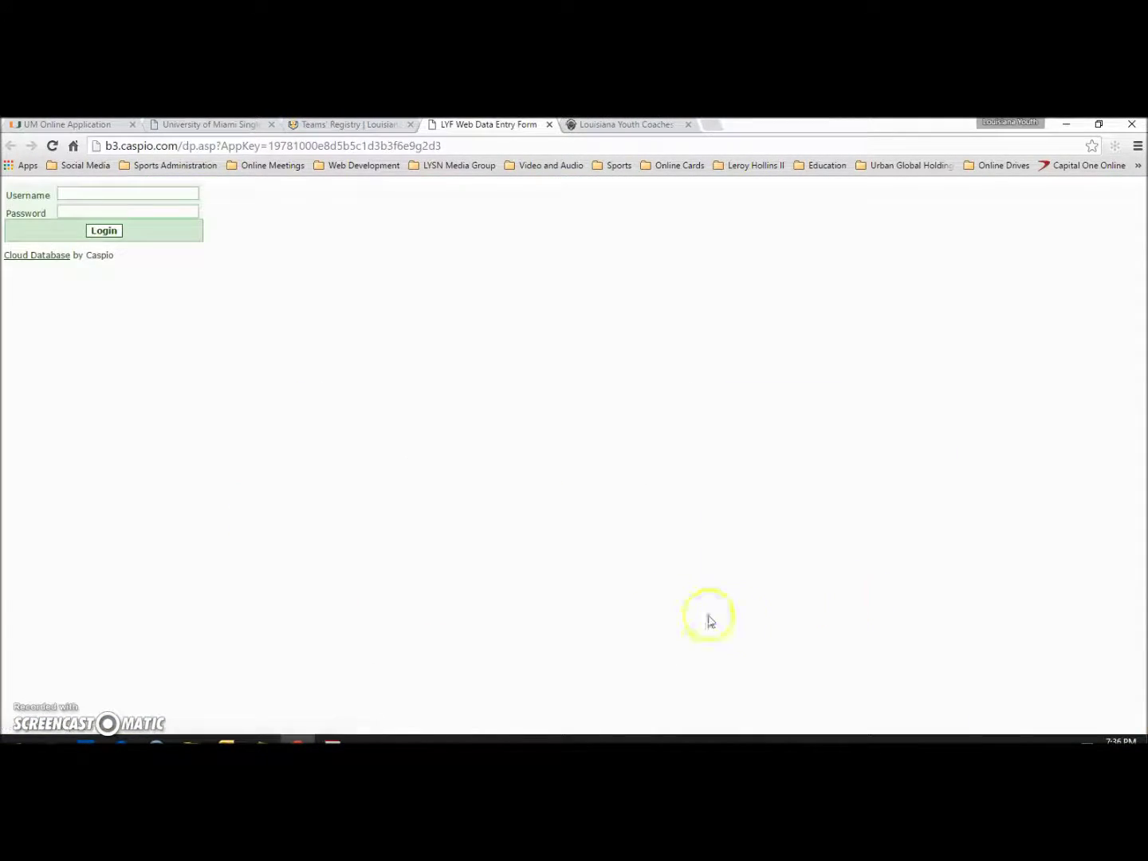
# - Log in to the LYF data entry form with the username demo and the account password
pyautogui.click(79, 195)
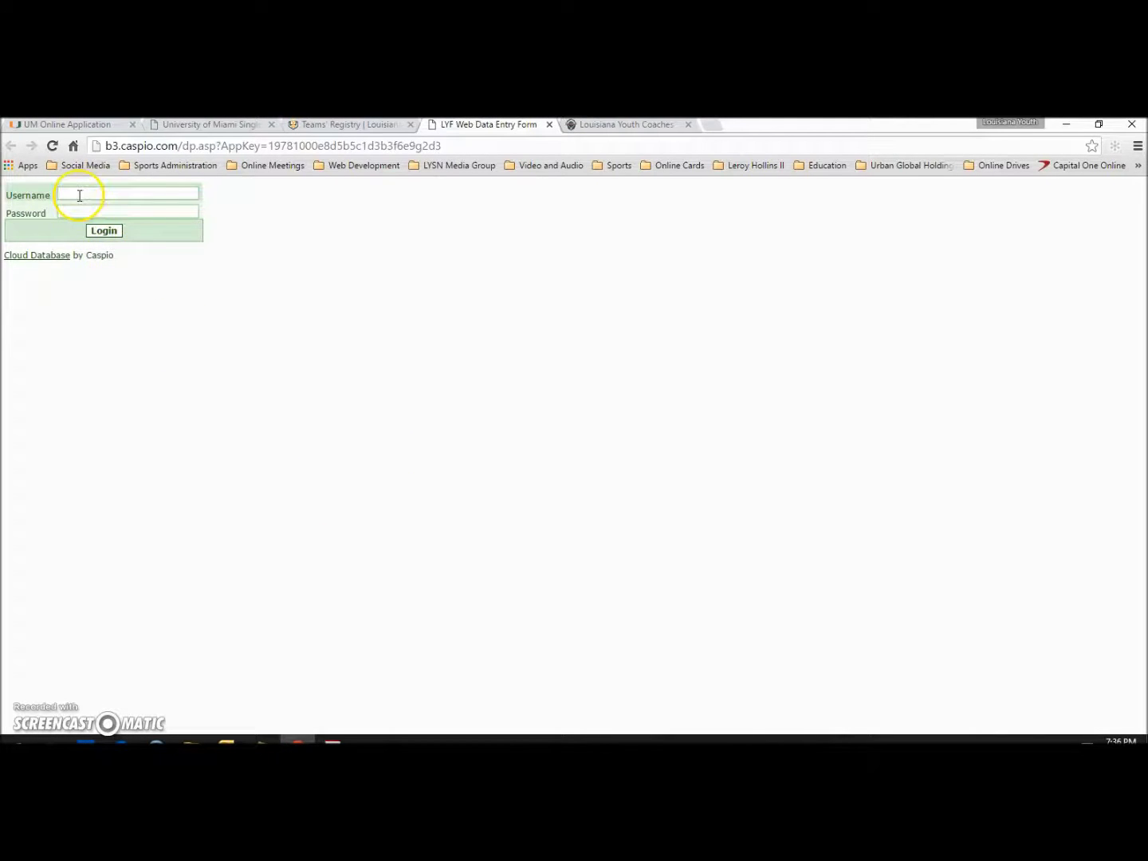
pyautogui.click(80, 196)
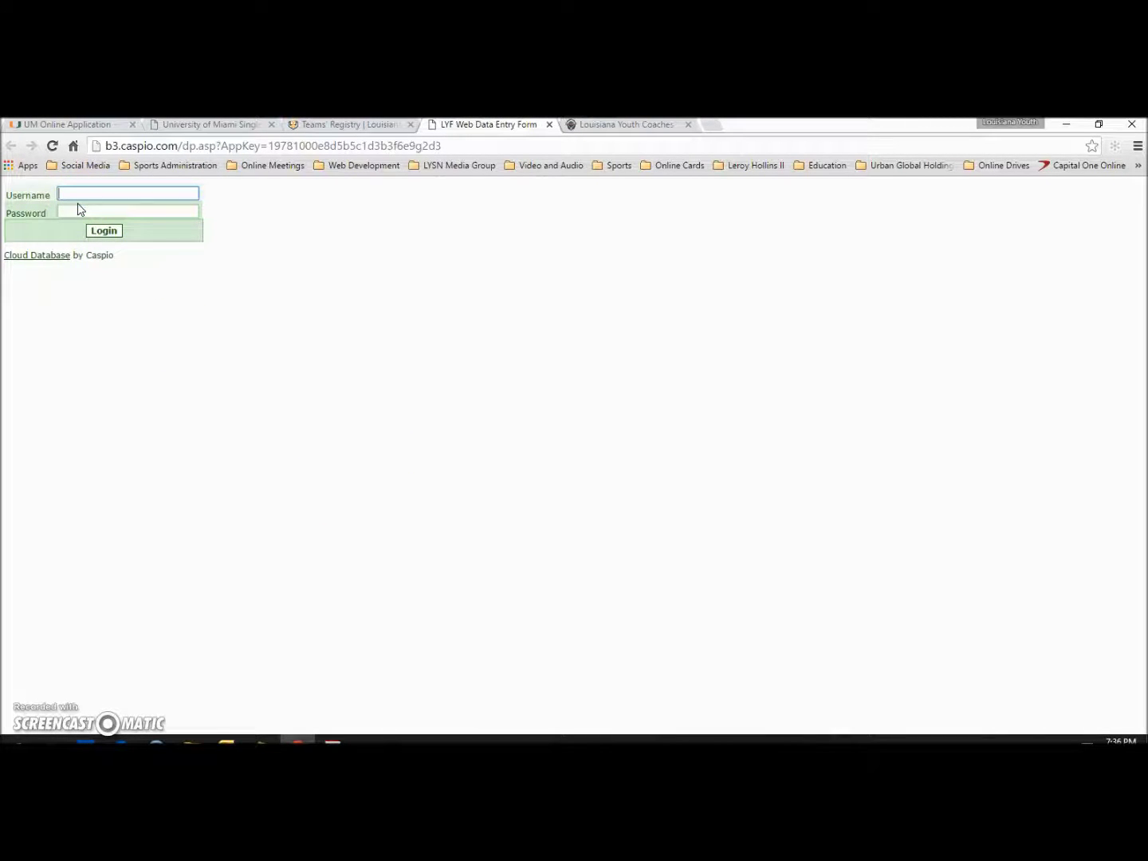
pyautogui.click(79, 212)
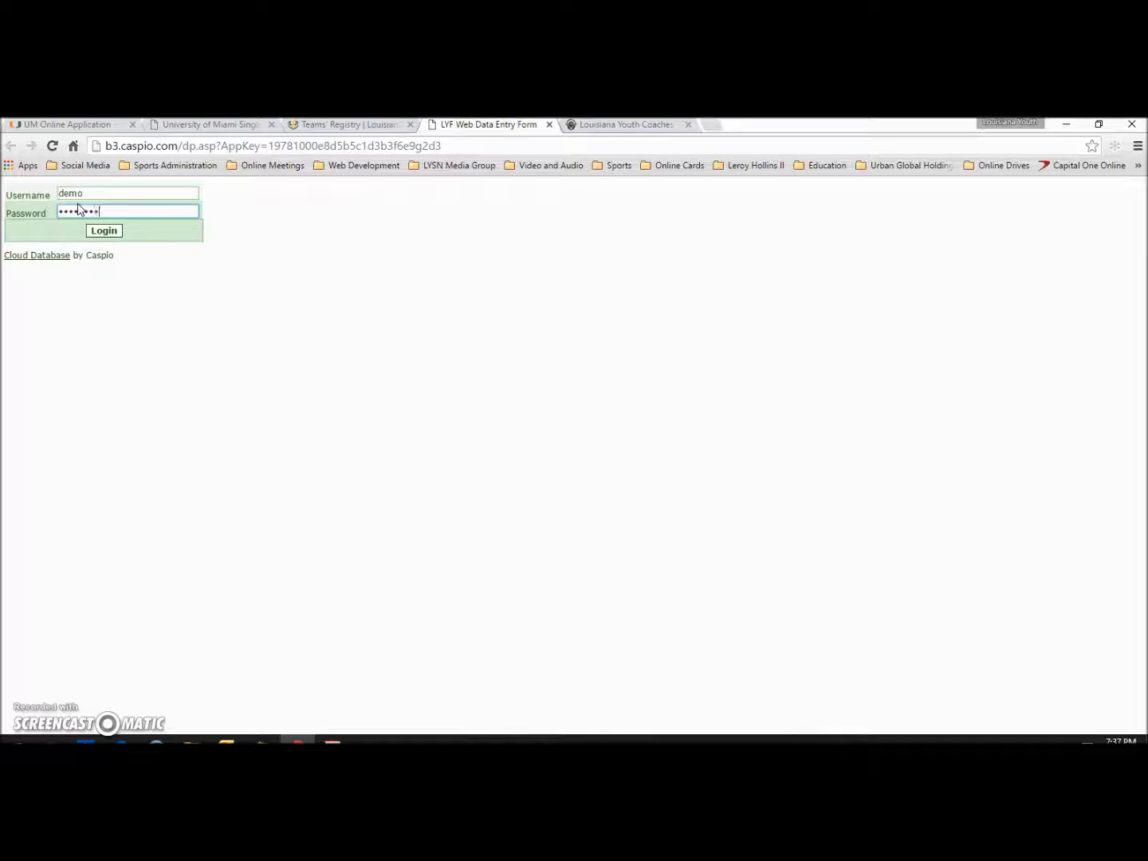
pyautogui.click(103, 231)
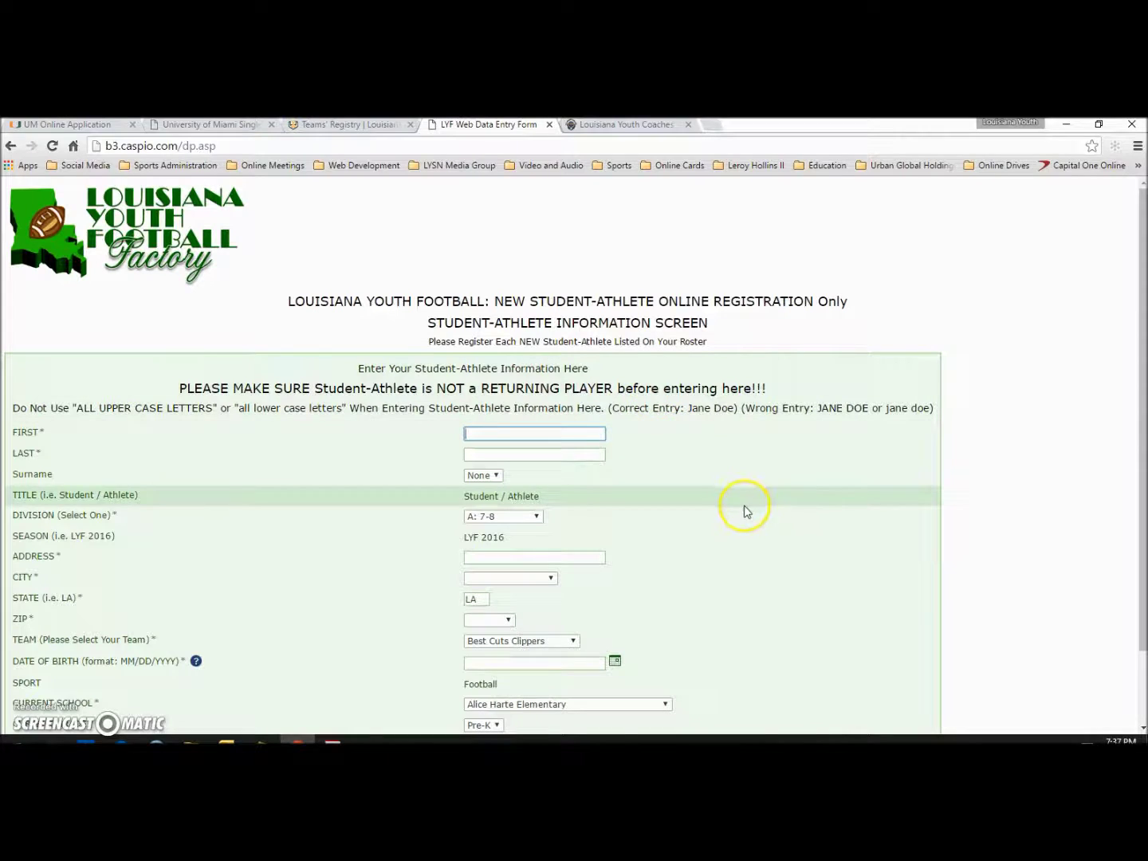
# - Enter the student-athlete's first and last name and set the division to AA: 9-10
pyautogui.scroll(-1, 757, 461)
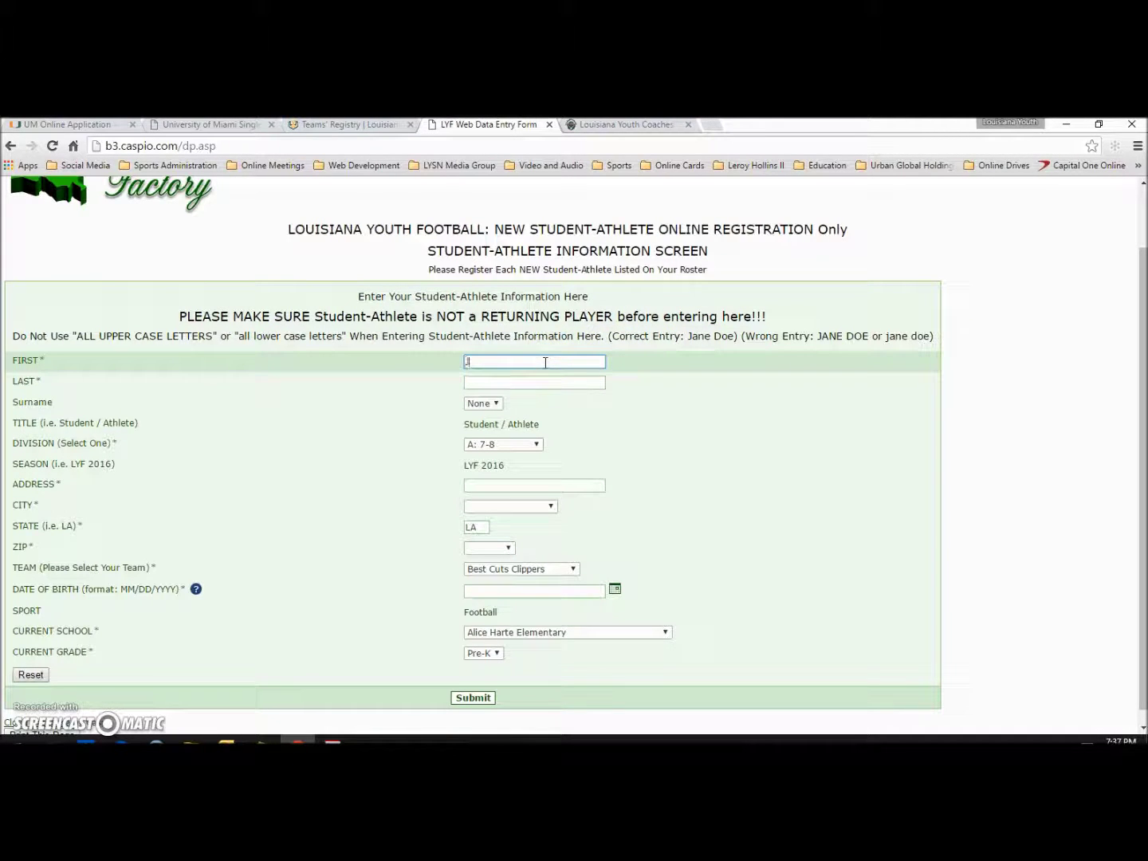
pyautogui.write('n')
pyautogui.press('Tab')
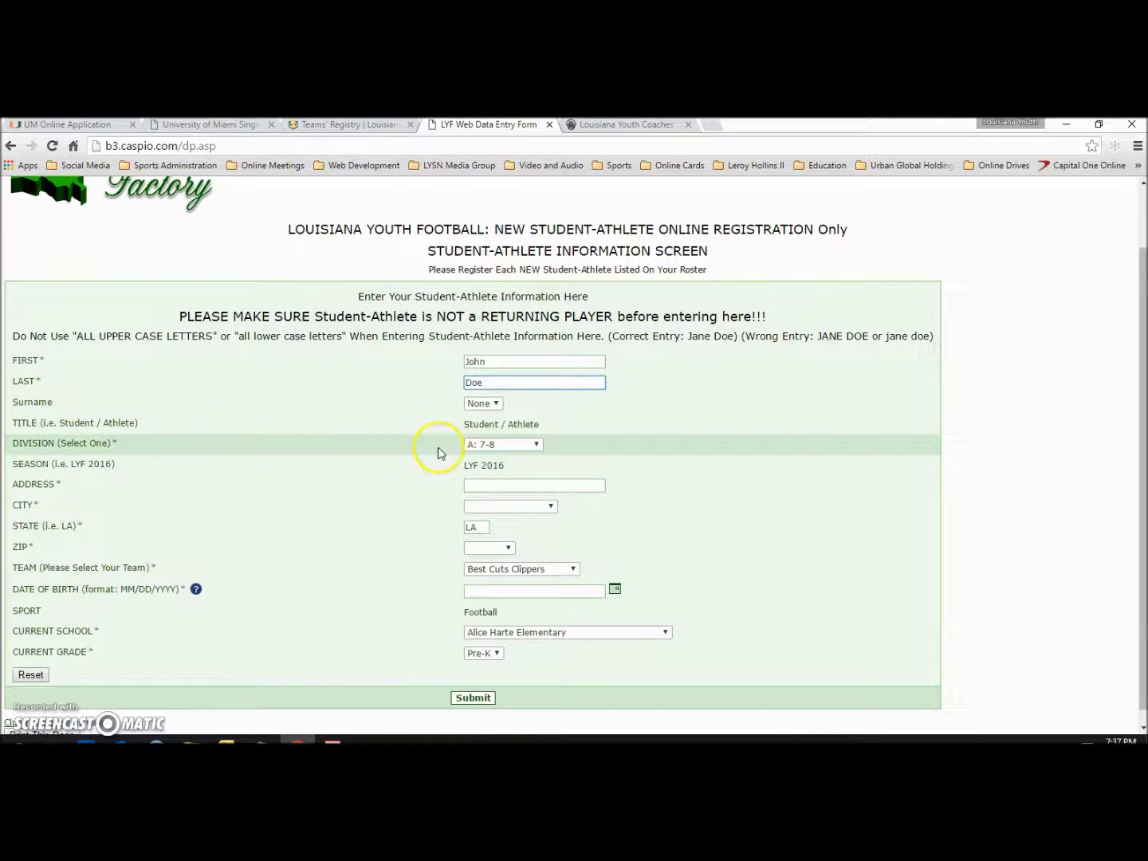
pyautogui.click(537, 445)
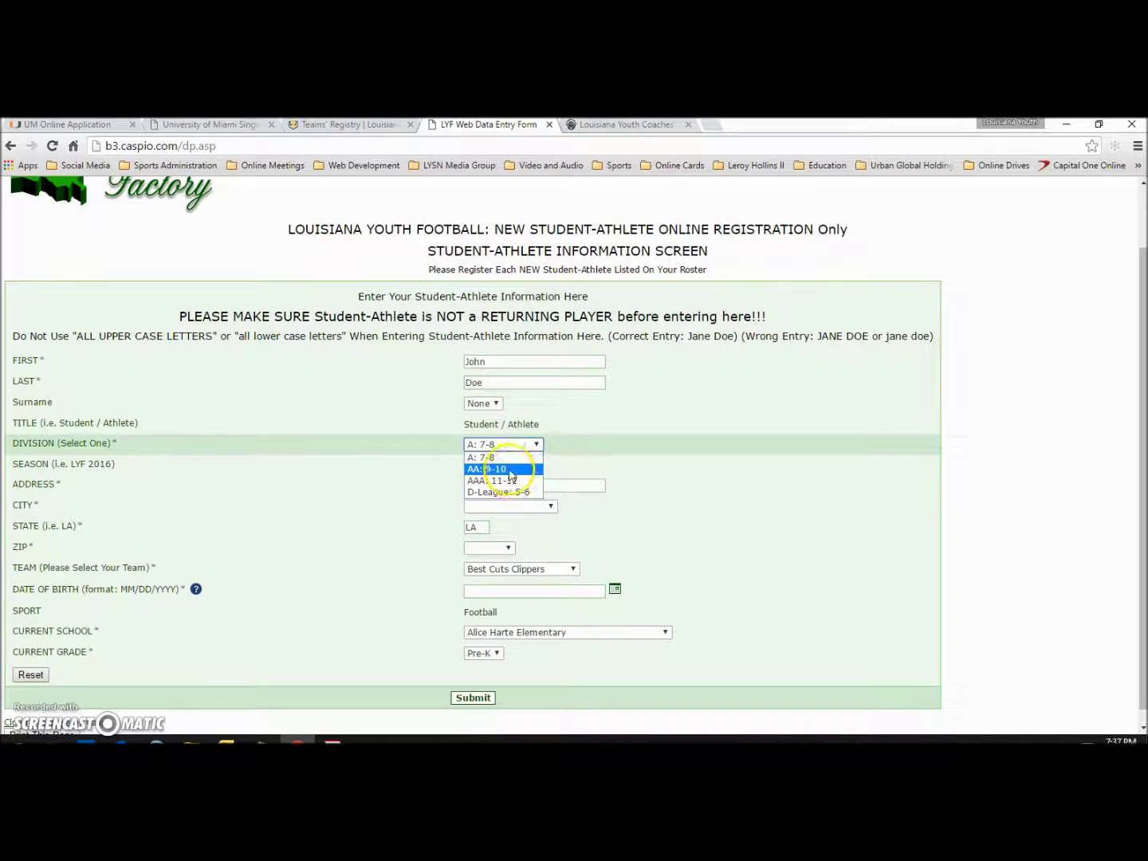
pyautogui.click(511, 470)
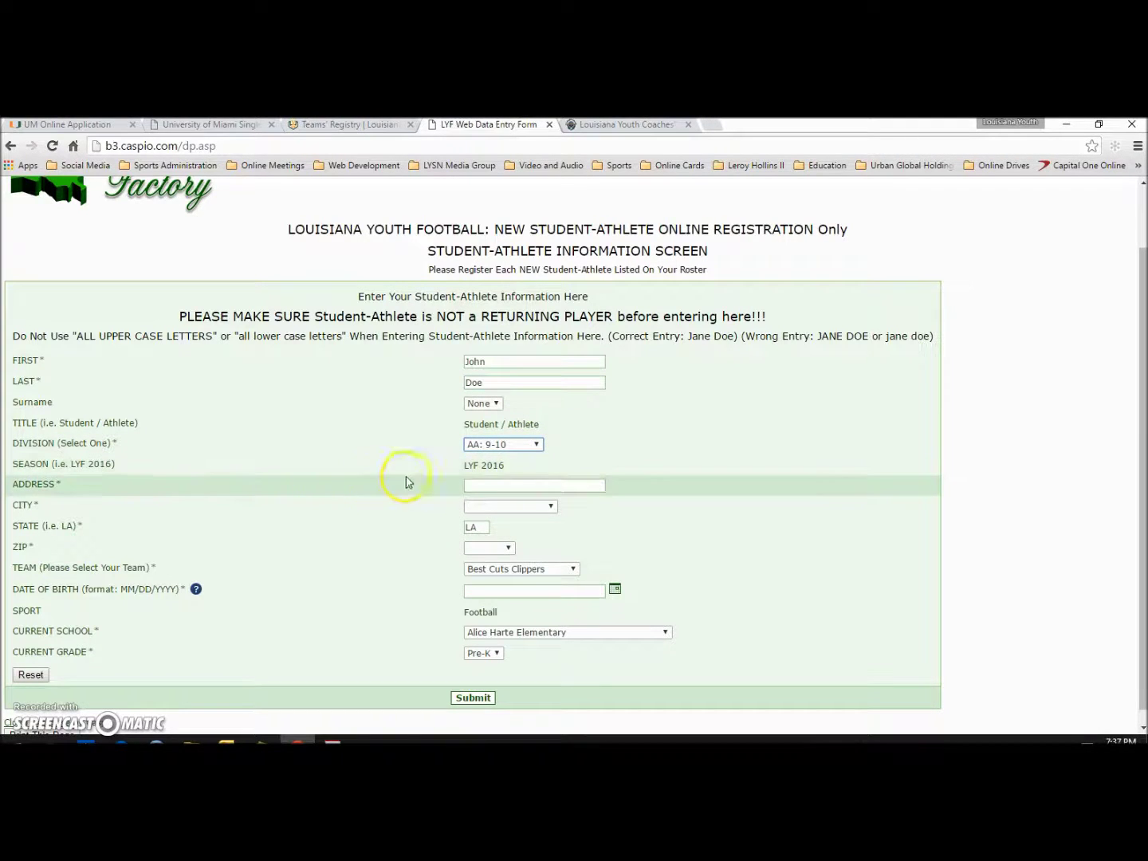
# - Fill in the student-athlete's street address and select the matching city and ZIP code
pyautogui.click(477, 485)
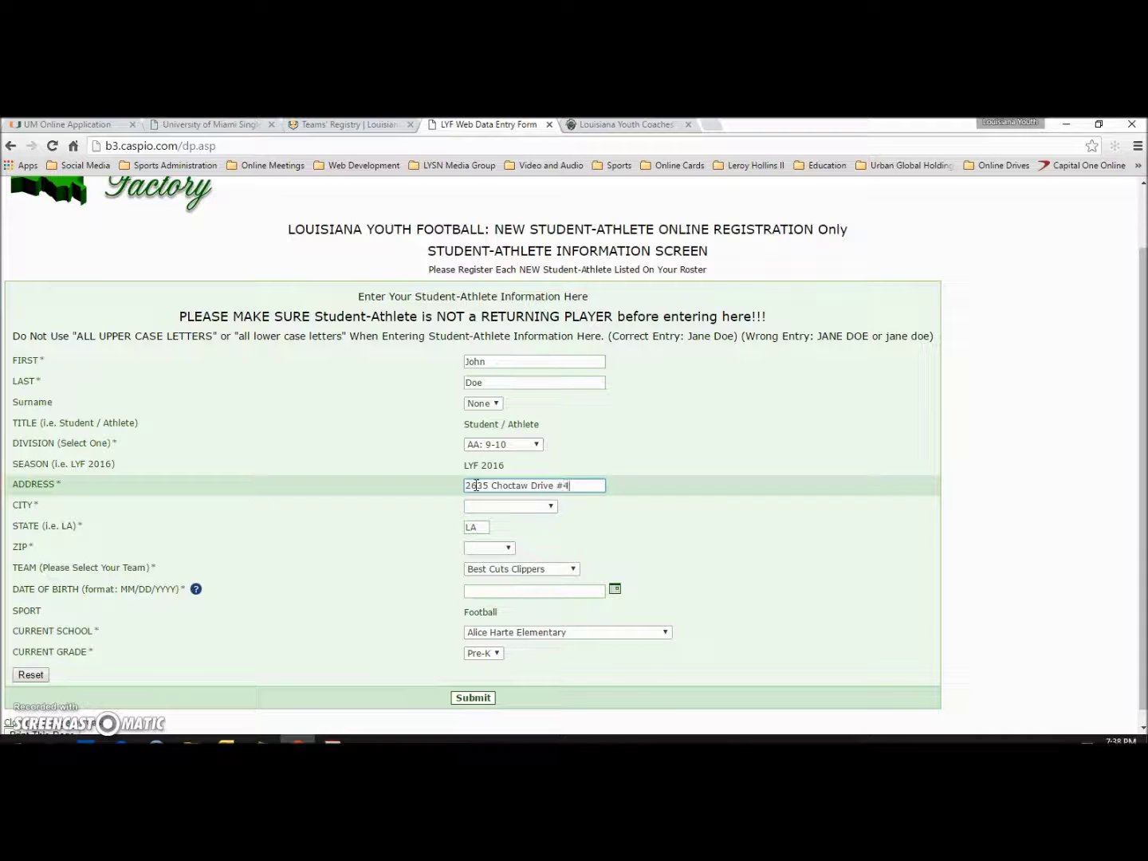
pyautogui.click(549, 506)
pyautogui.click(513, 541)
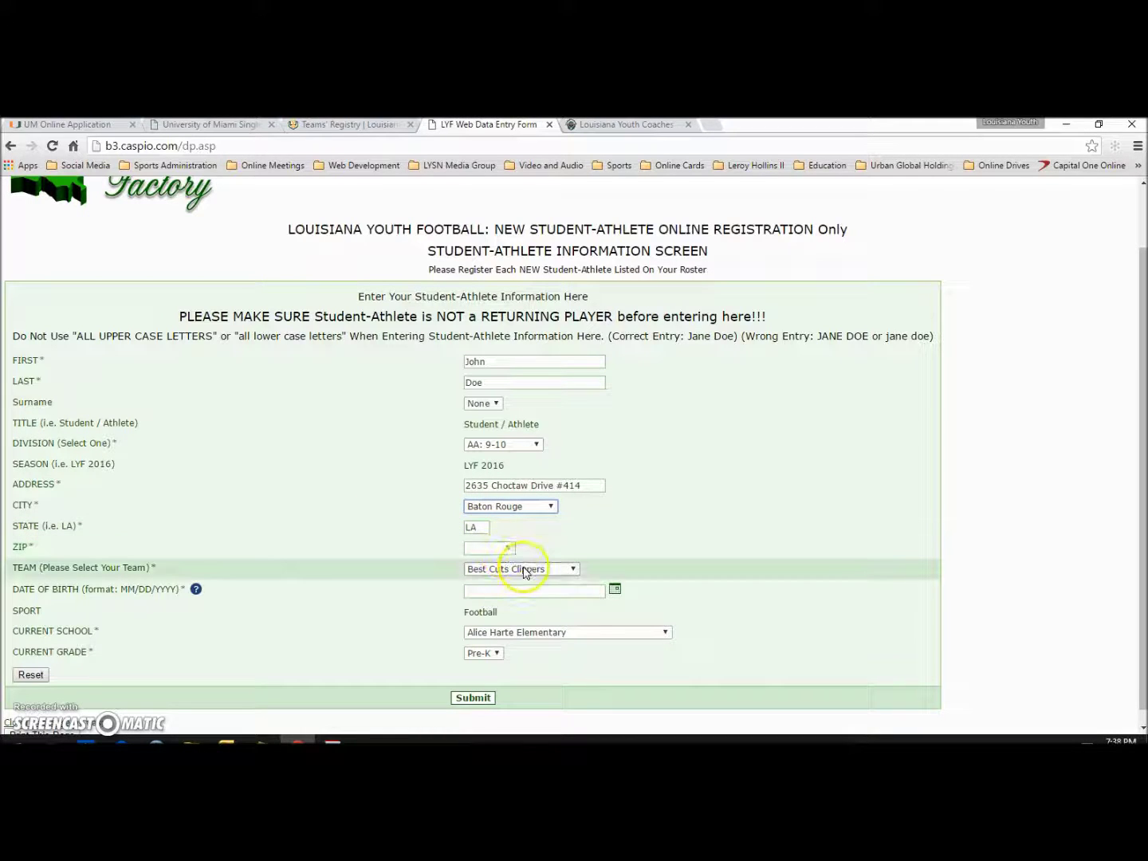
pyautogui.click(507, 549)
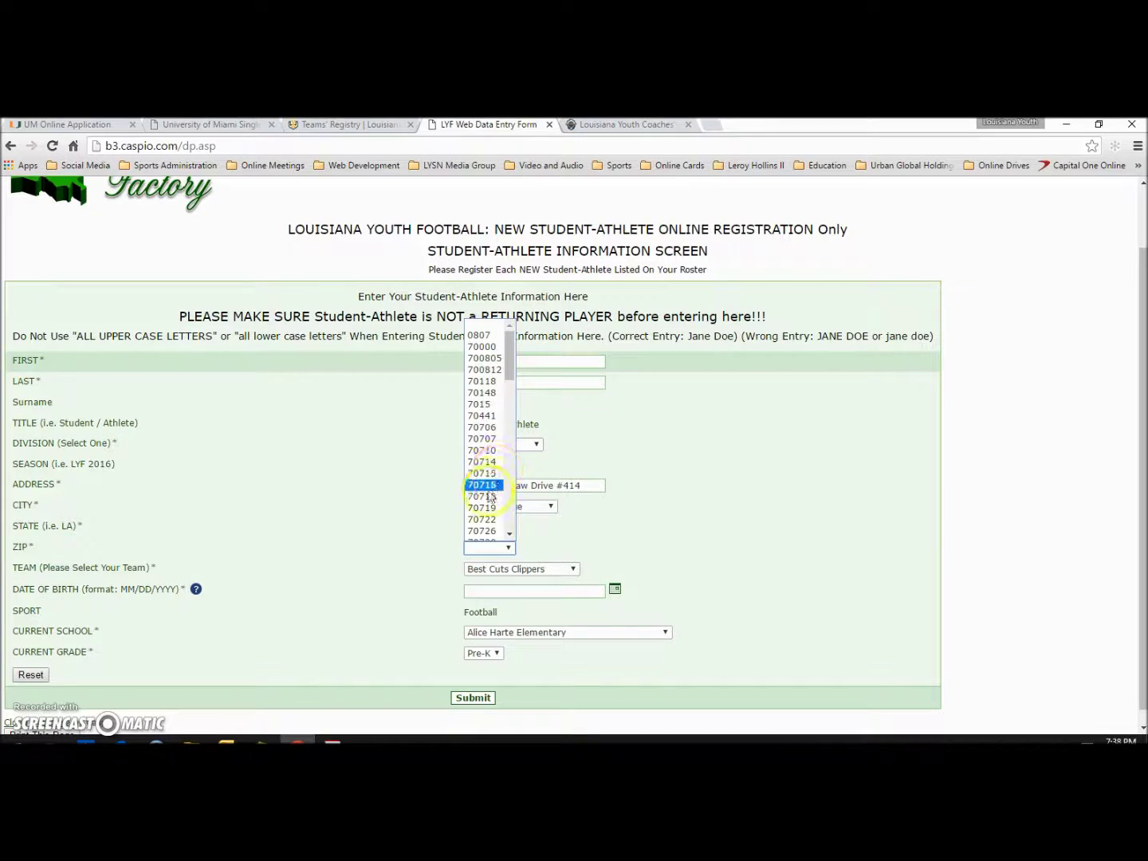
pyautogui.scroll(-5, 502, 399)
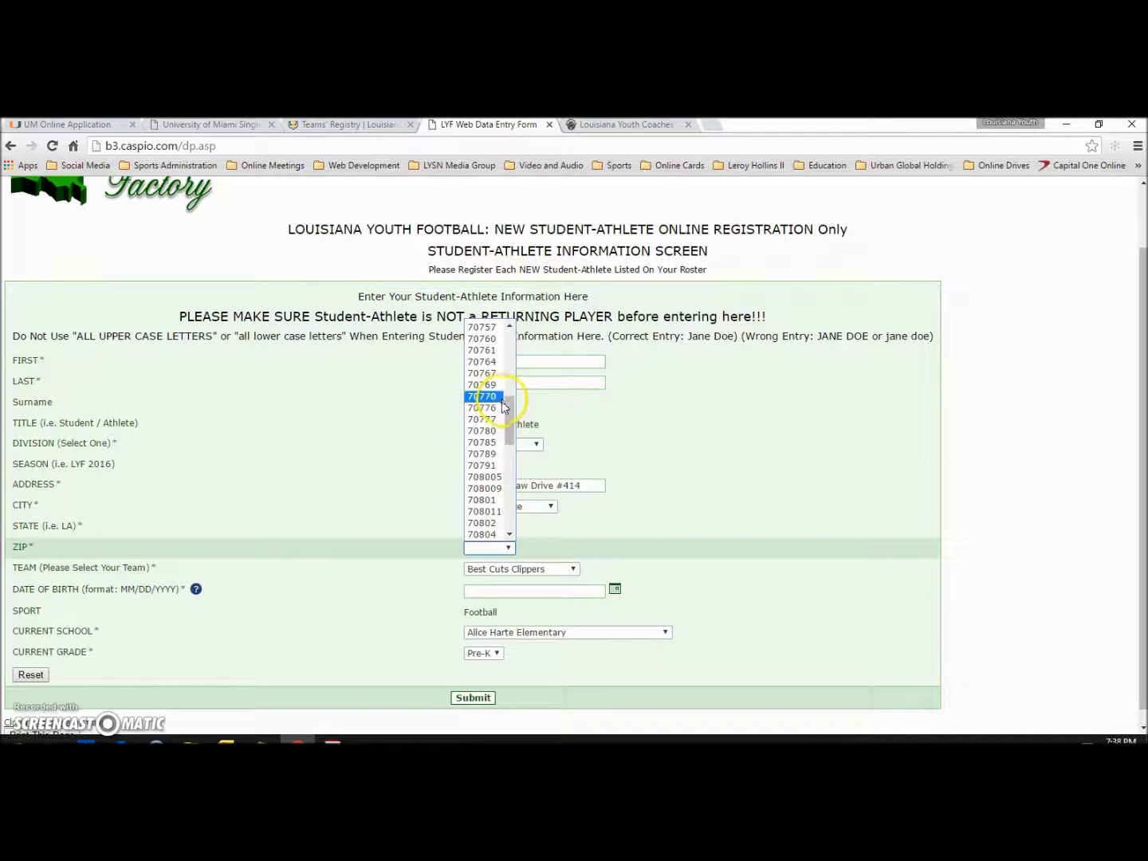
pyautogui.scroll(-4, 500, 430)
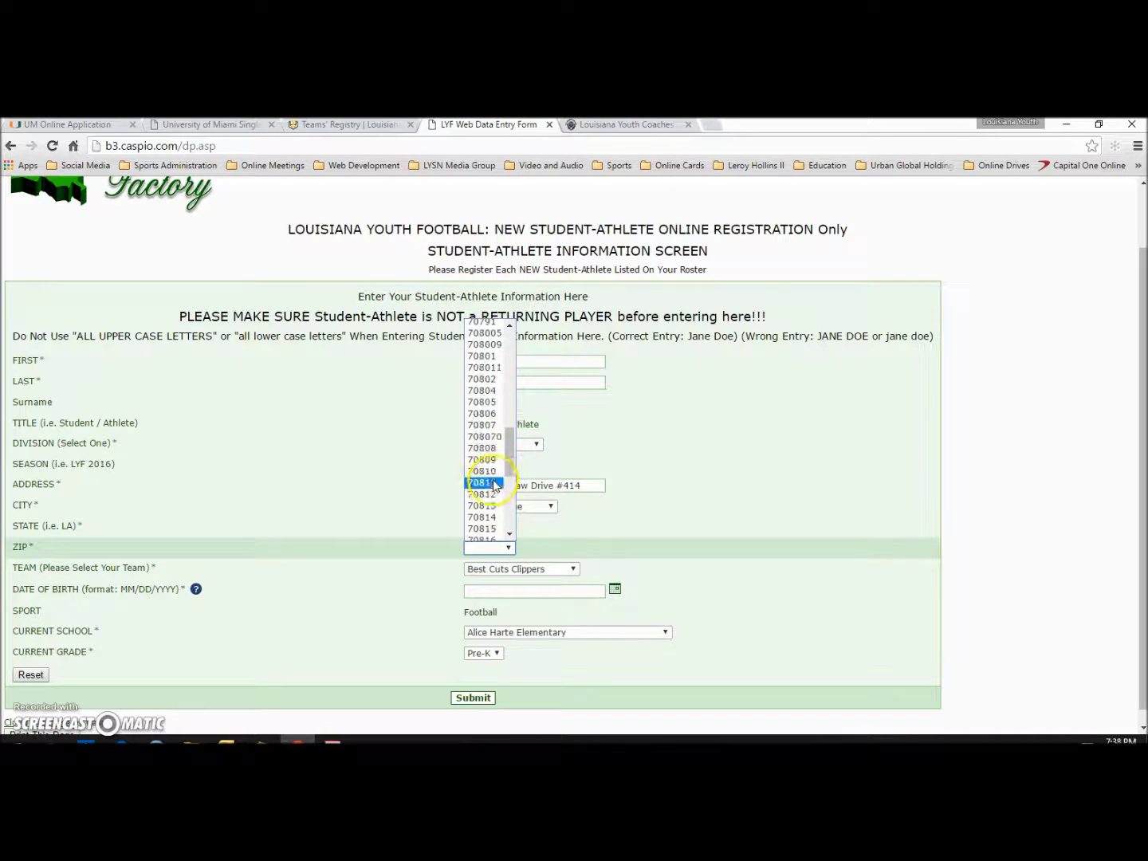
pyautogui.click(490, 406)
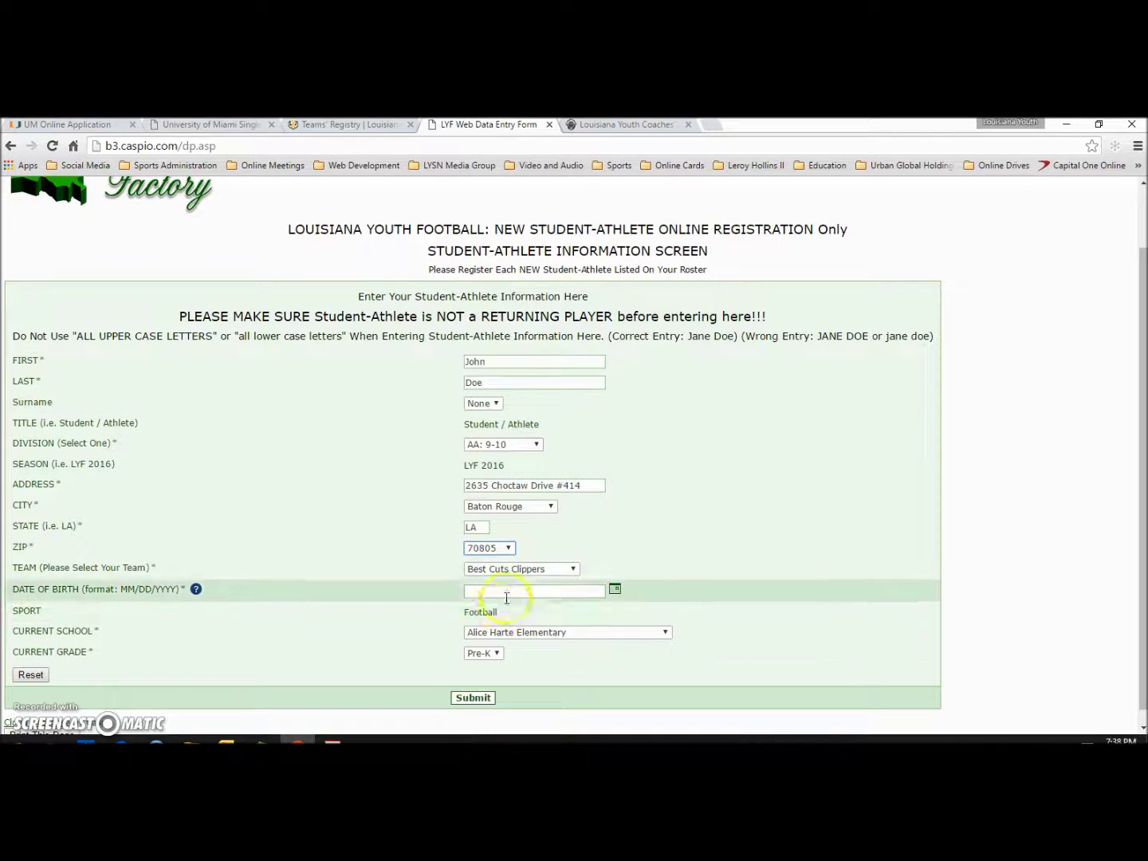
# - Select BR Bears as the team and enter the student-athlete's date of birth
pyautogui.click(574, 570)
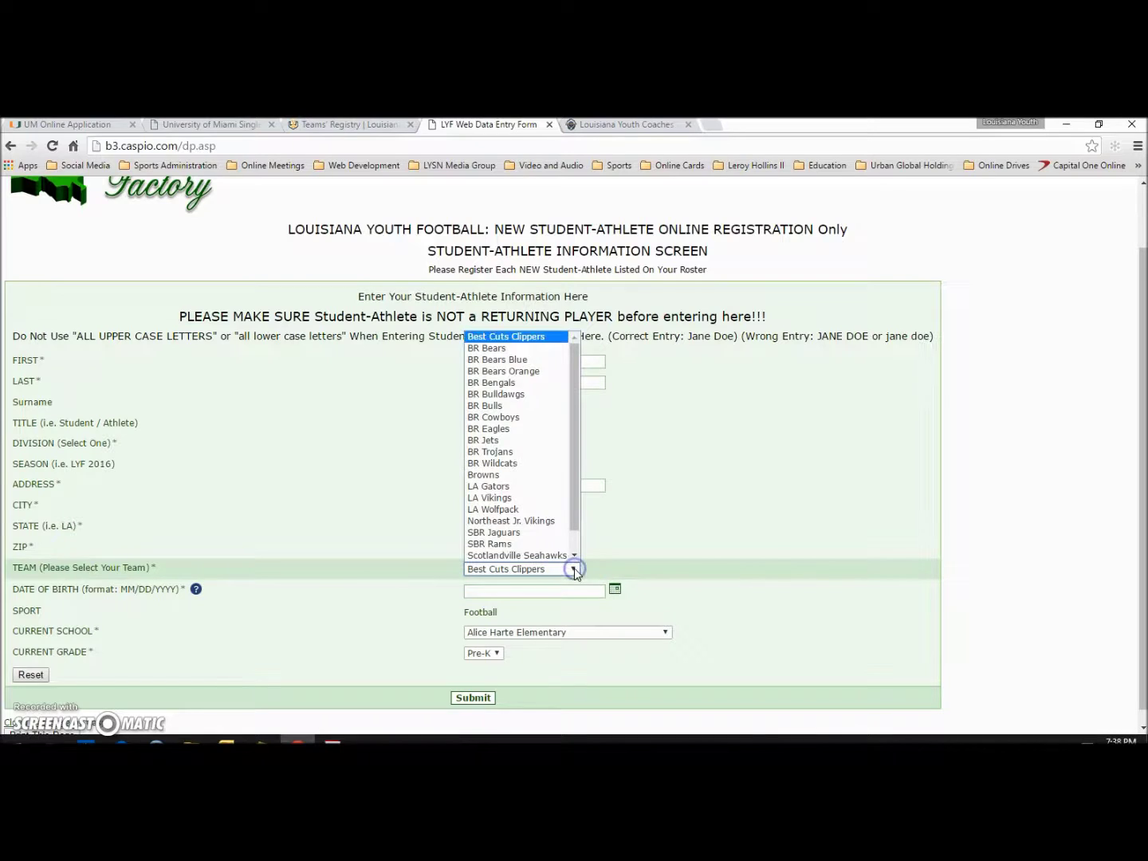
pyautogui.click(494, 350)
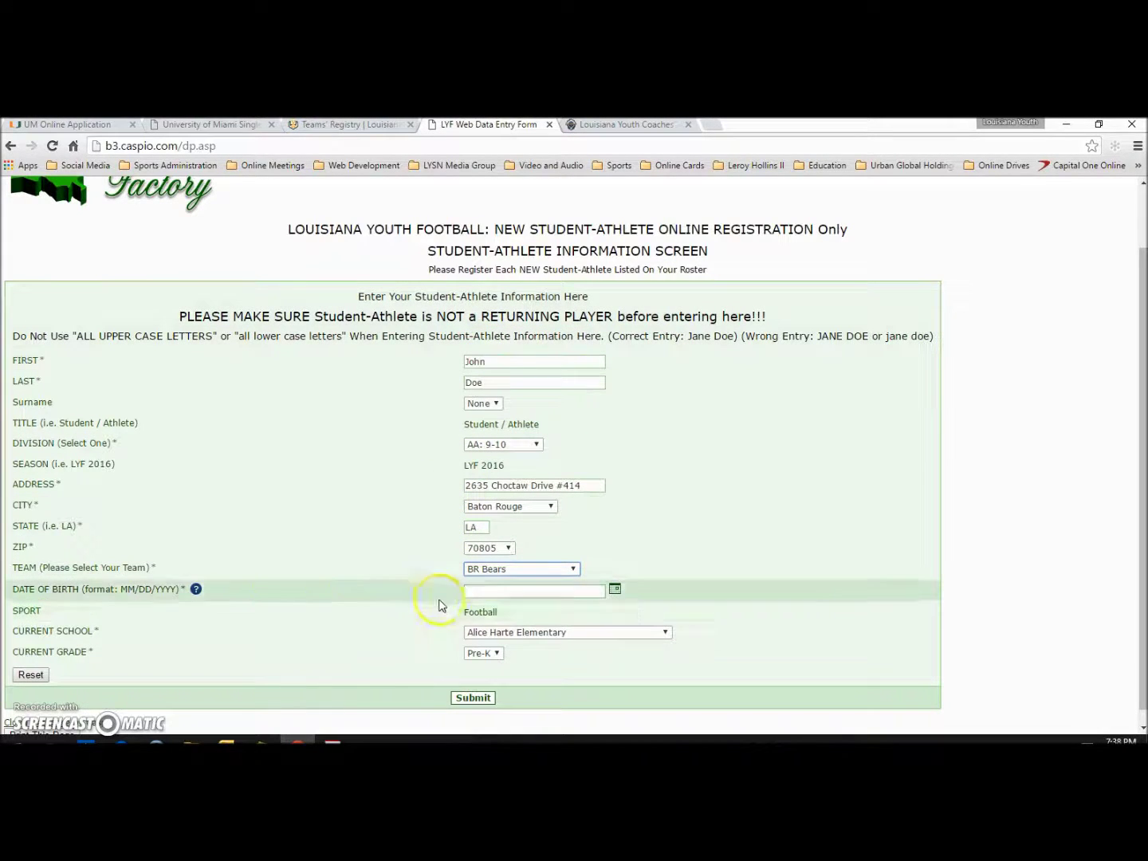
pyautogui.click(475, 592)
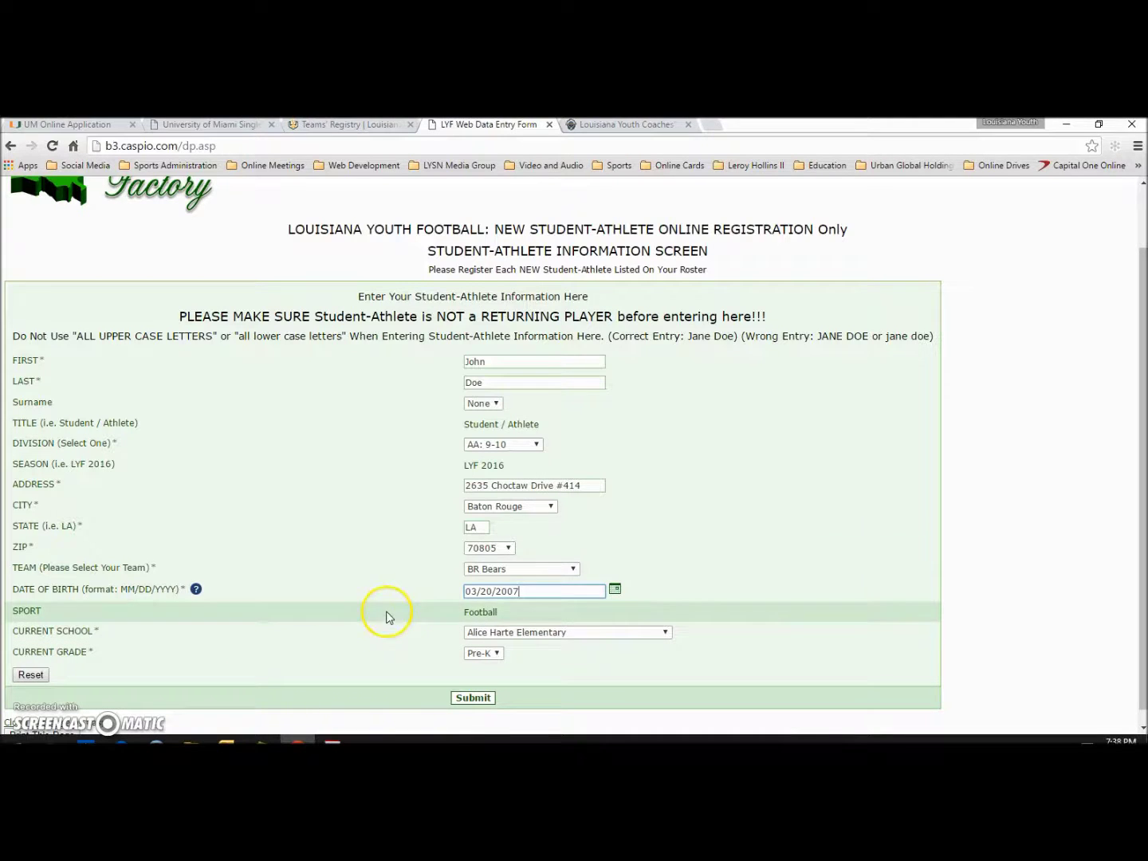
pyautogui.click(614, 591)
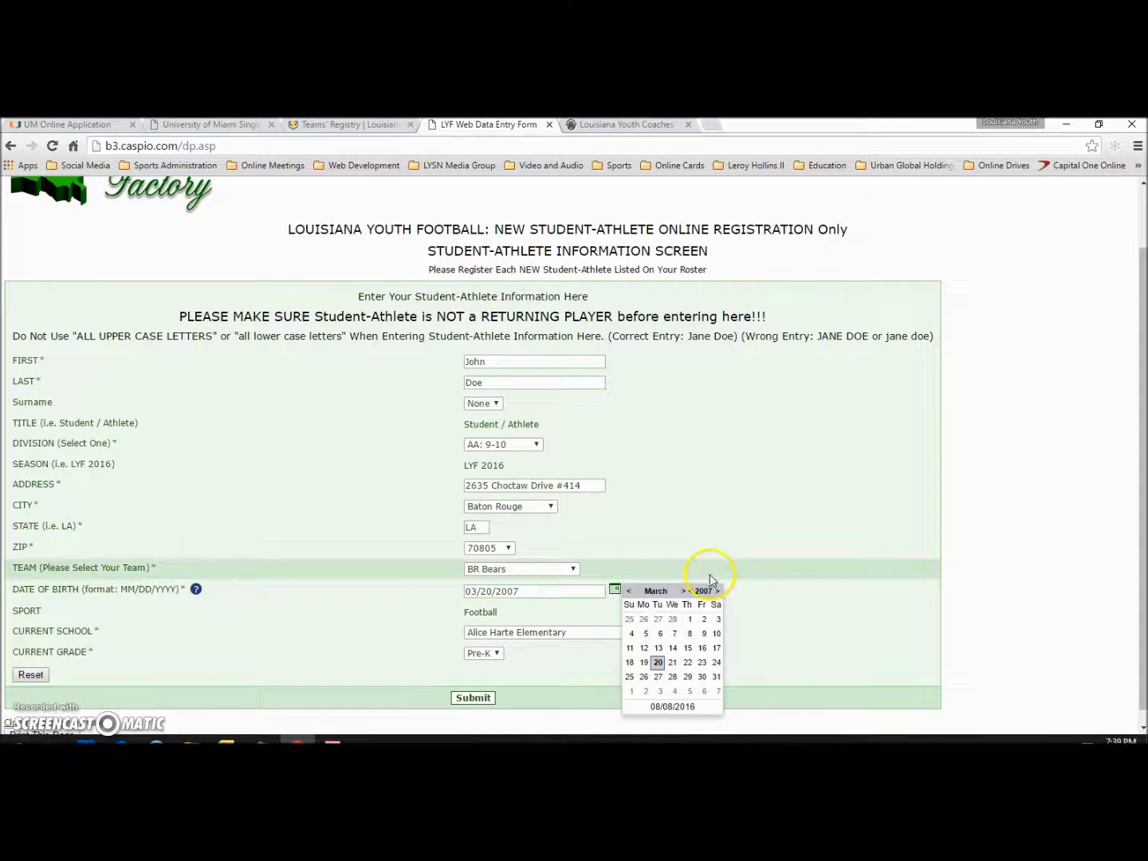
pyautogui.click(566, 612)
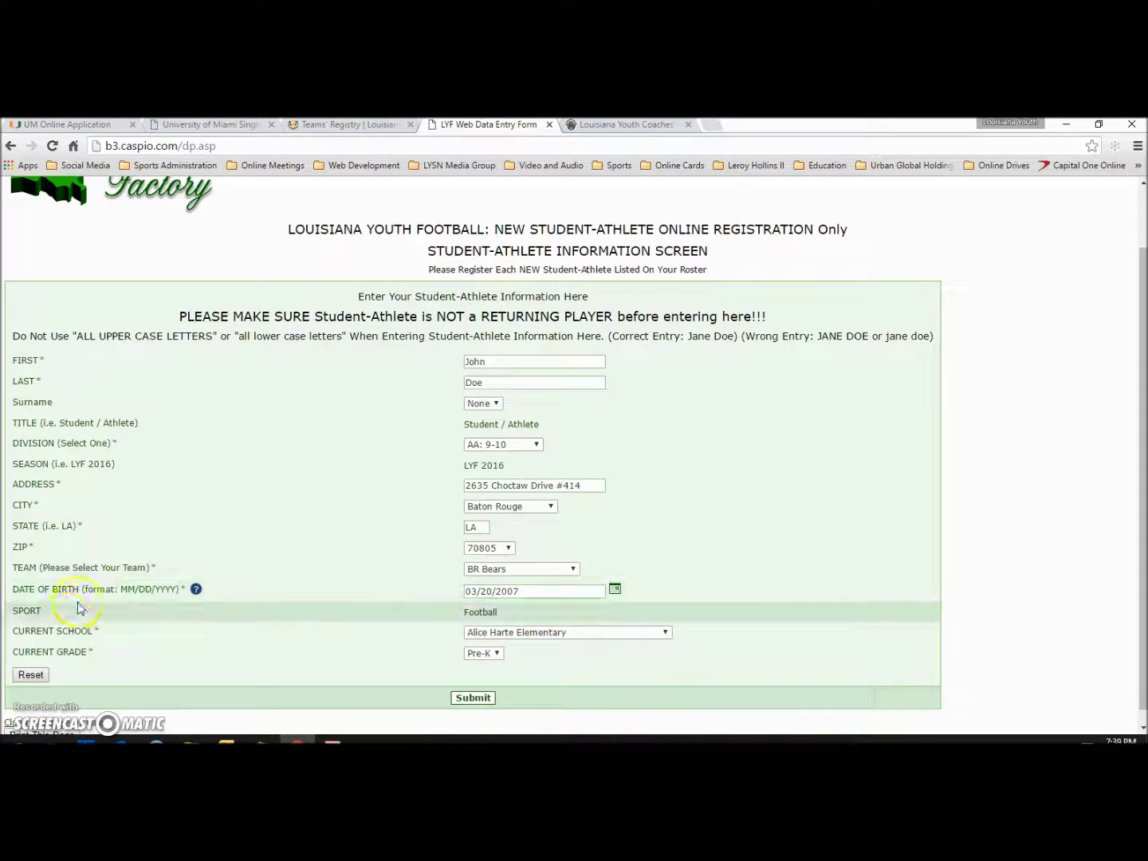
# - Choose School Not Listed as the student-athlete's current school
pyautogui.click(665, 633)
pyautogui.scroll(-15, 626, 562)
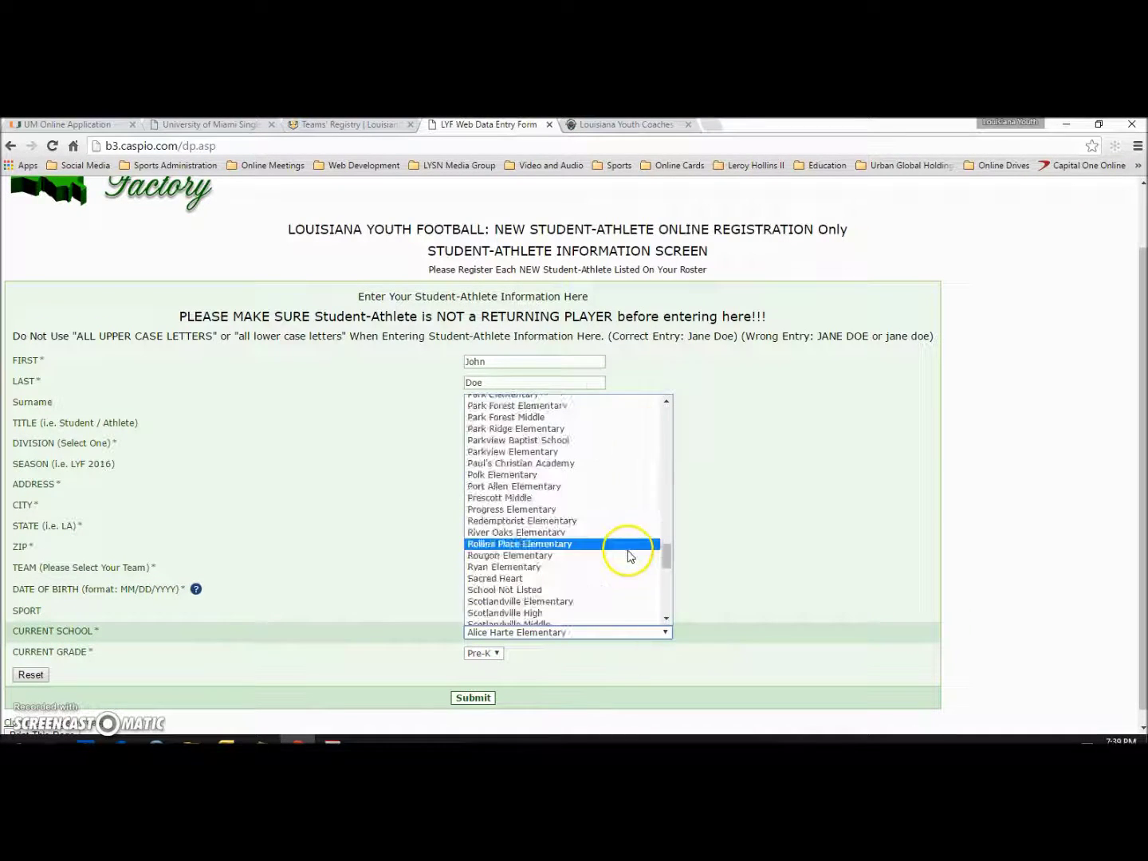
pyautogui.scroll(-4, 630, 555)
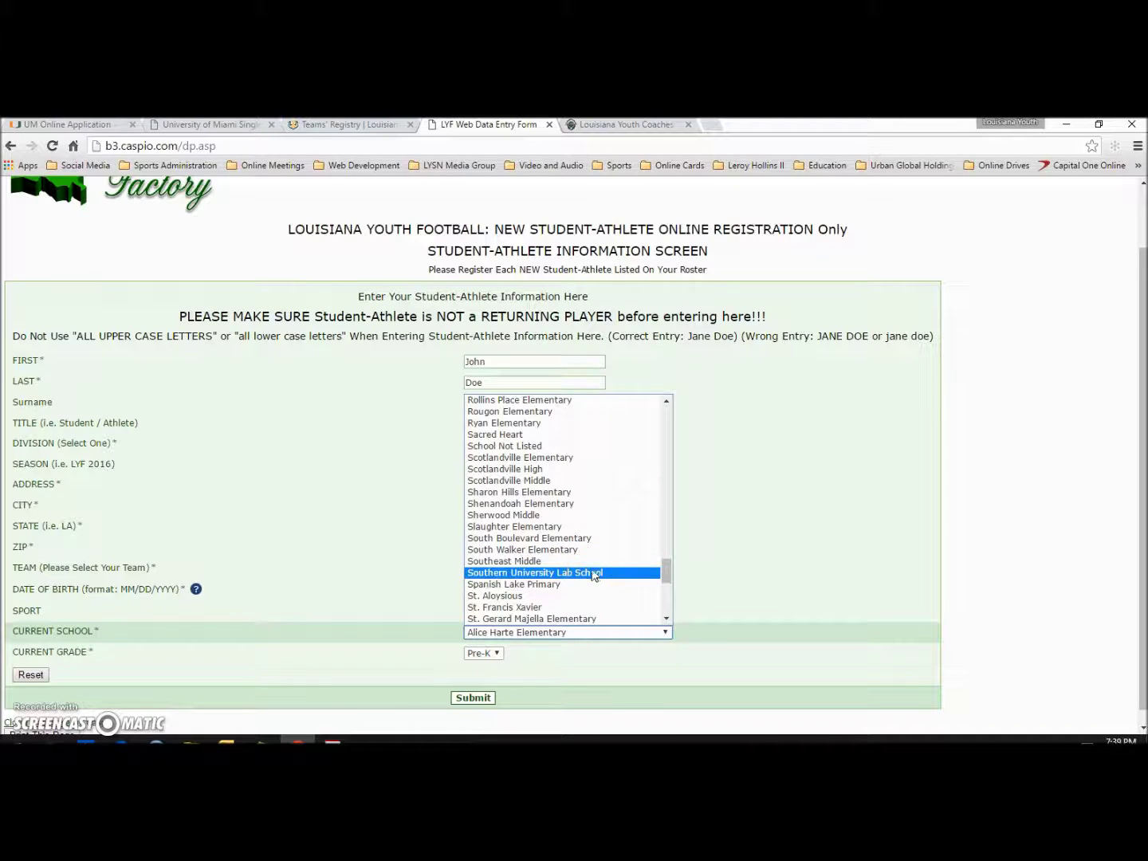
pyautogui.click(536, 448)
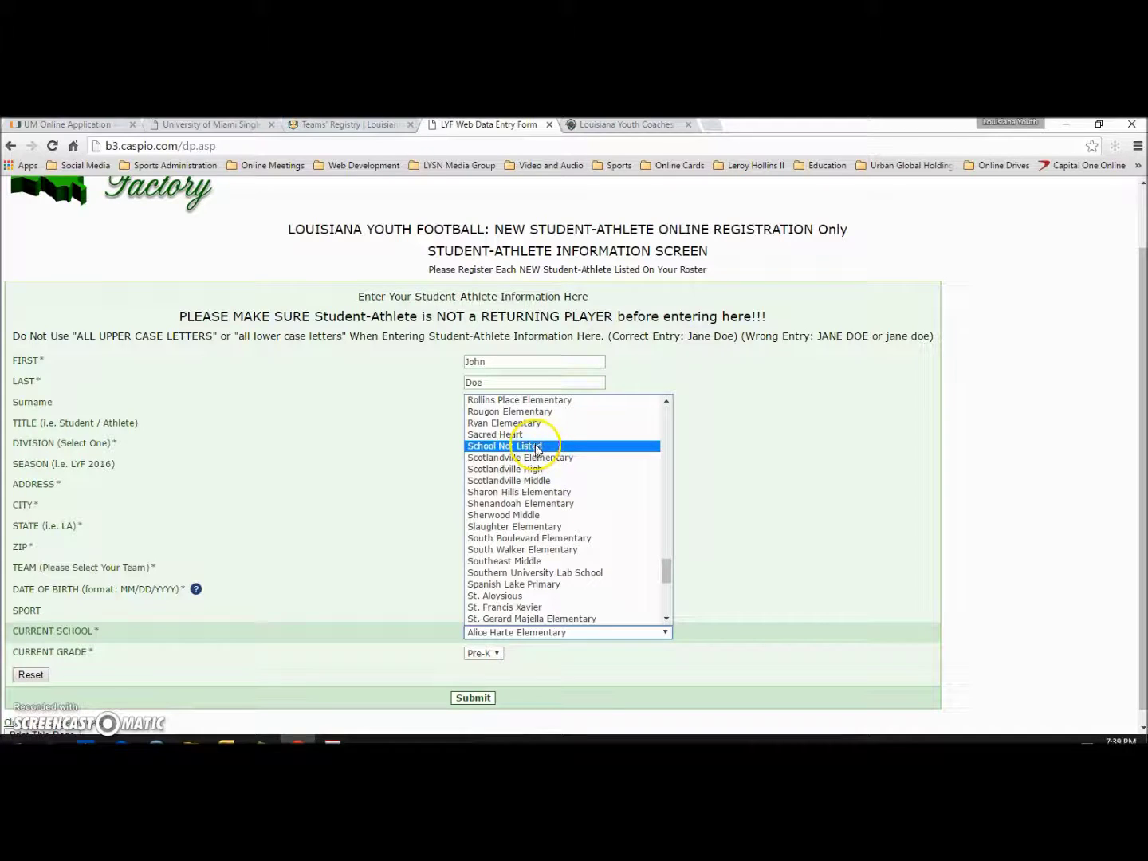
# - Submit the registration with Southern University Lab School as the current school and 5th as the current grade
pyautogui.click(666, 630)
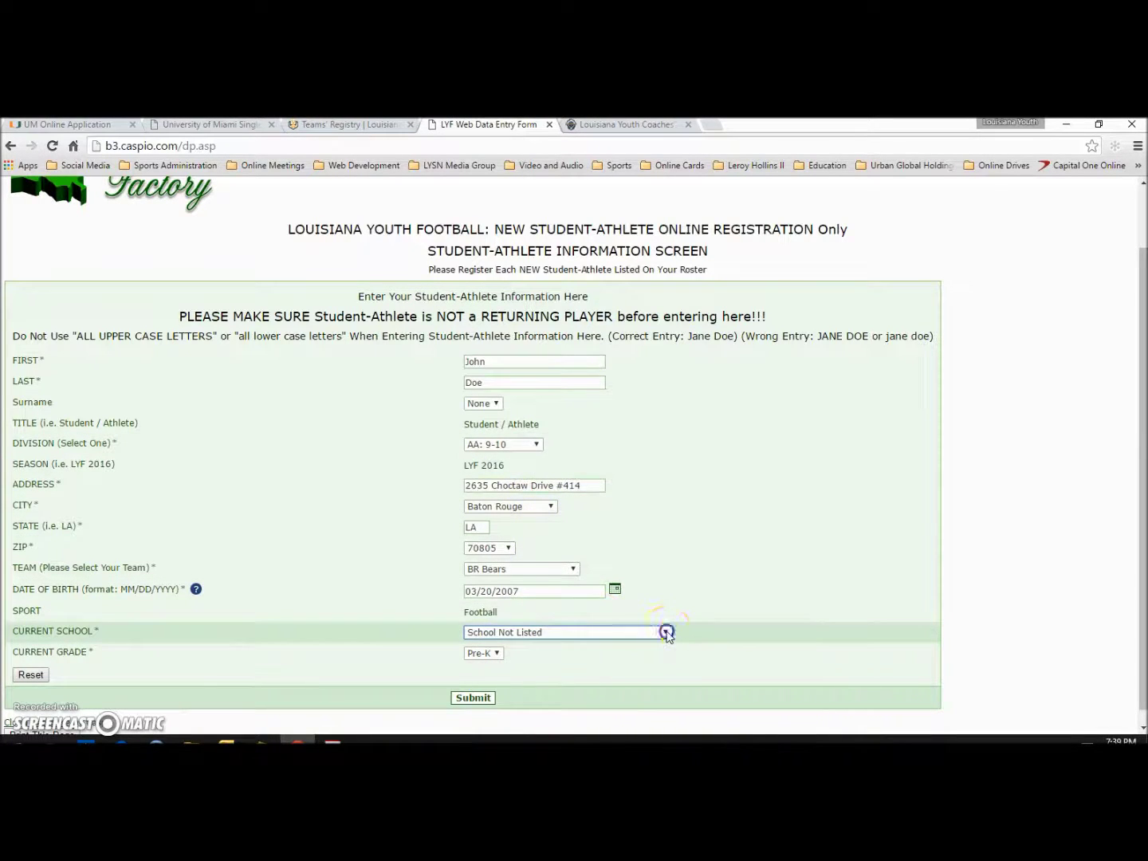
pyautogui.scroll(-4, 591, 602)
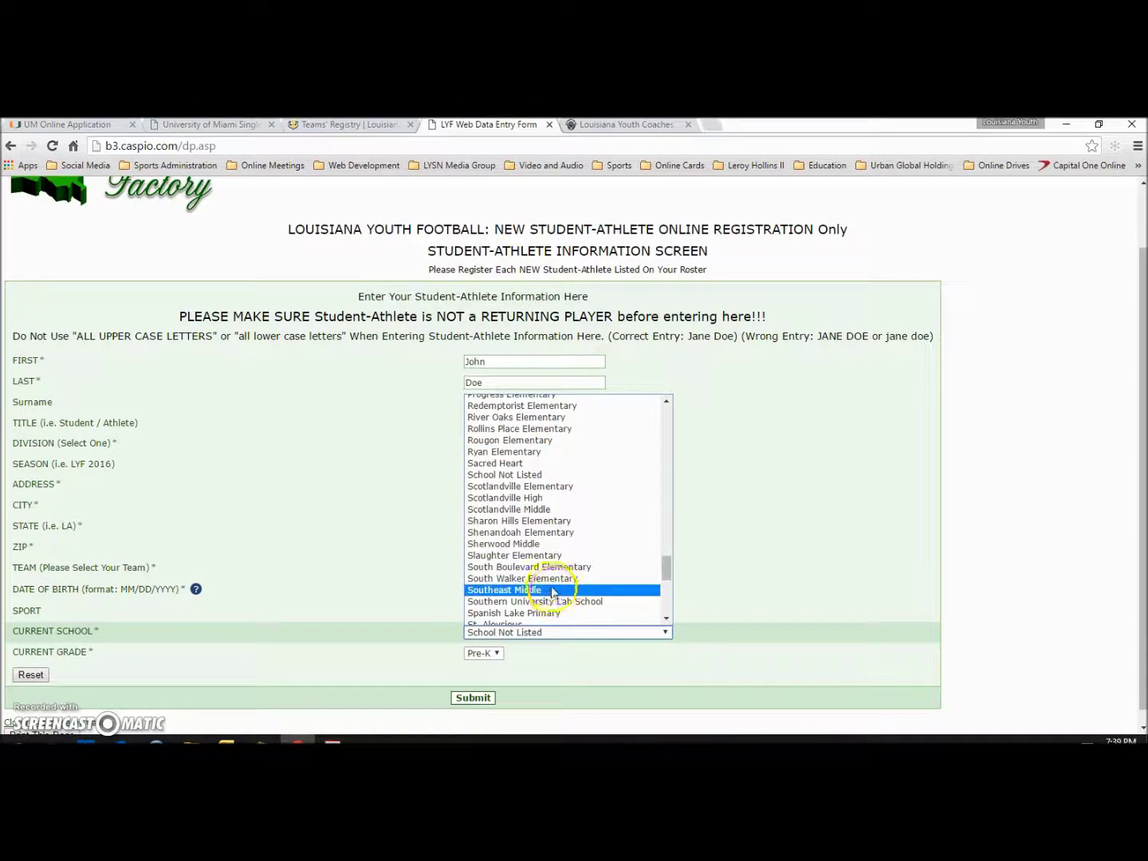
pyautogui.click(541, 601)
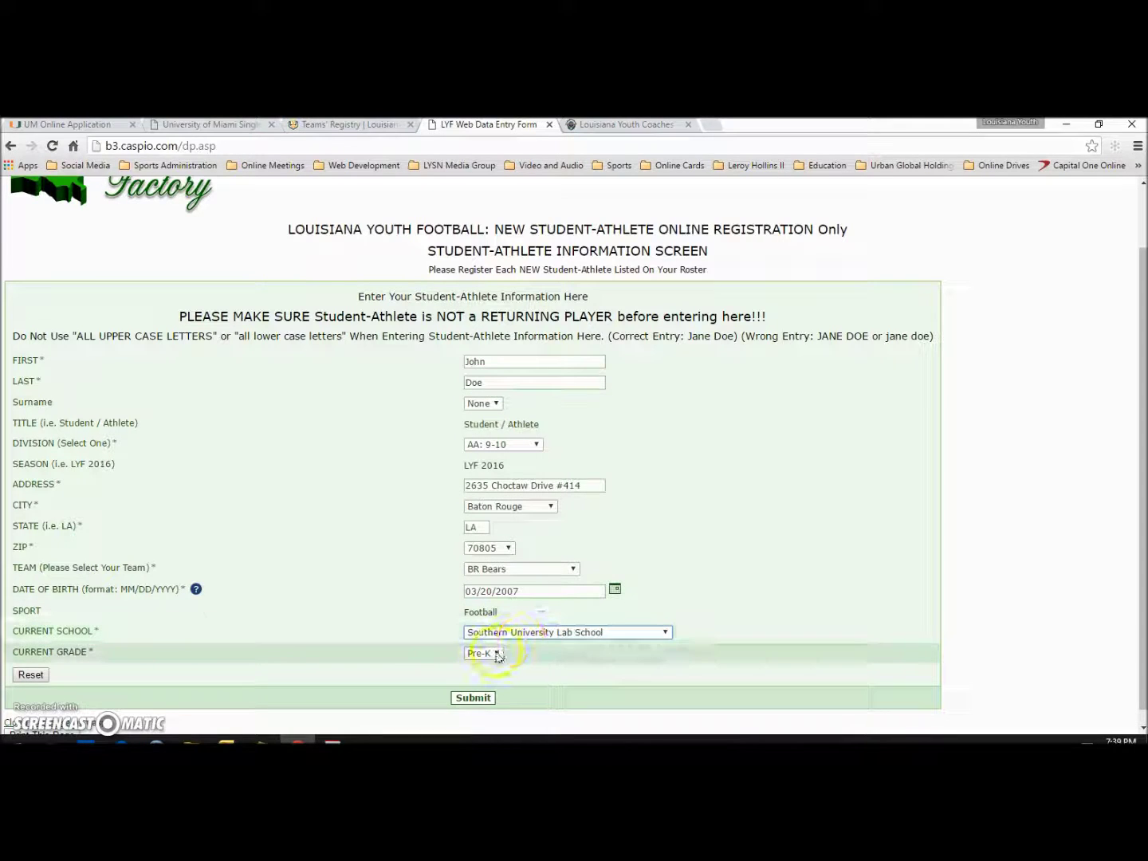
pyautogui.click(499, 654)
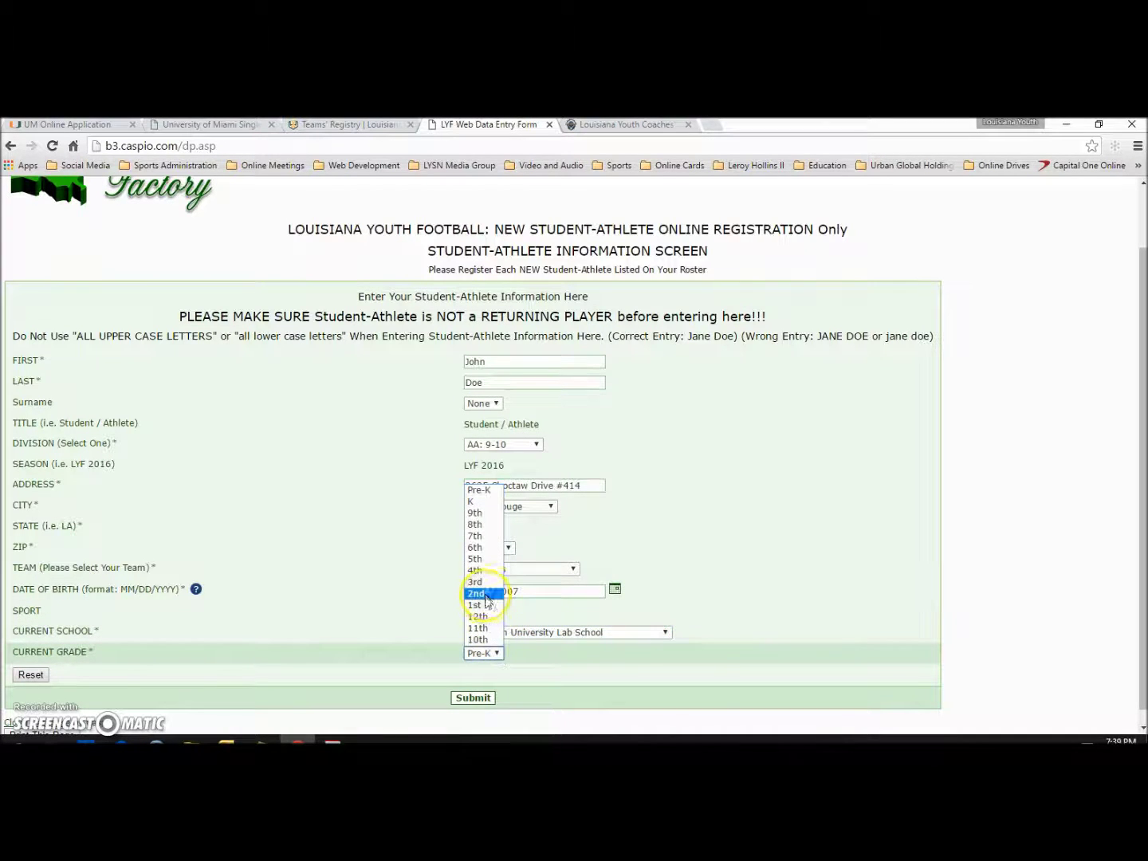
pyautogui.click(481, 561)
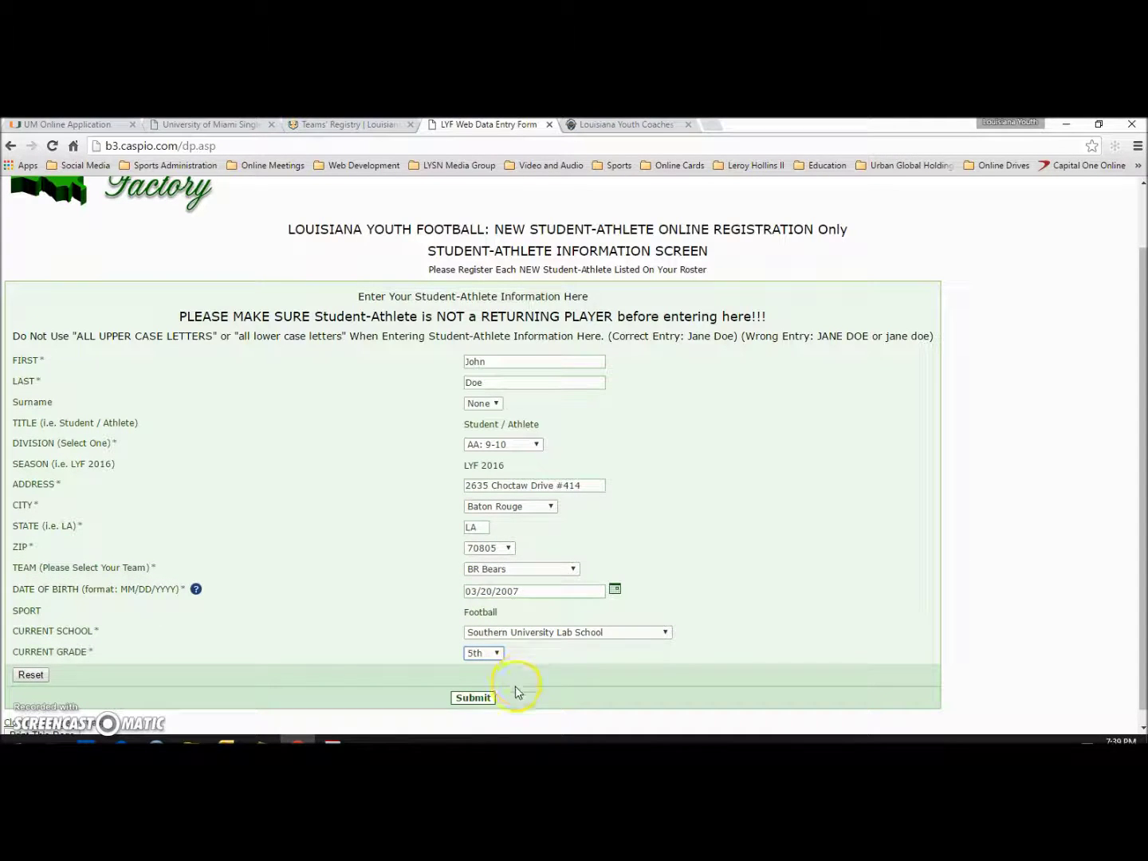
pyautogui.click(473, 698)
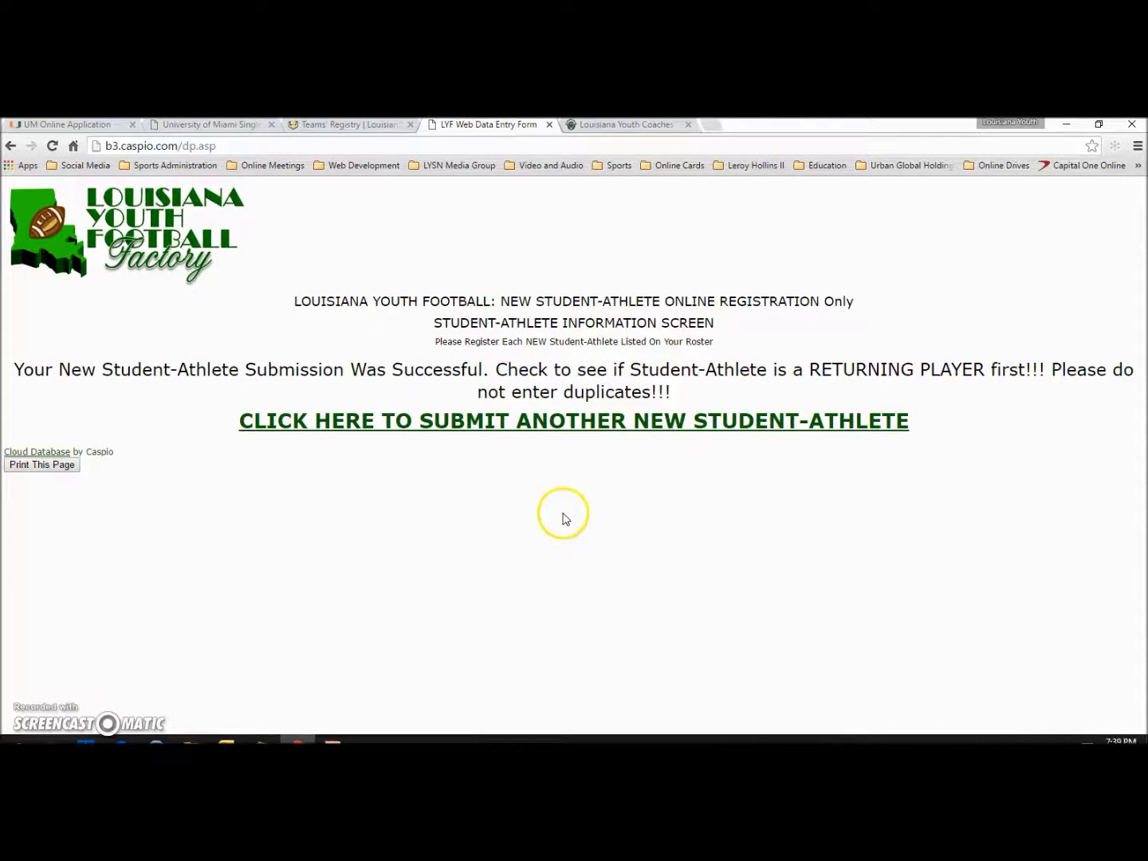
# - Open a blank entry form for submitting another new student-athlete
pyautogui.click(540, 424)
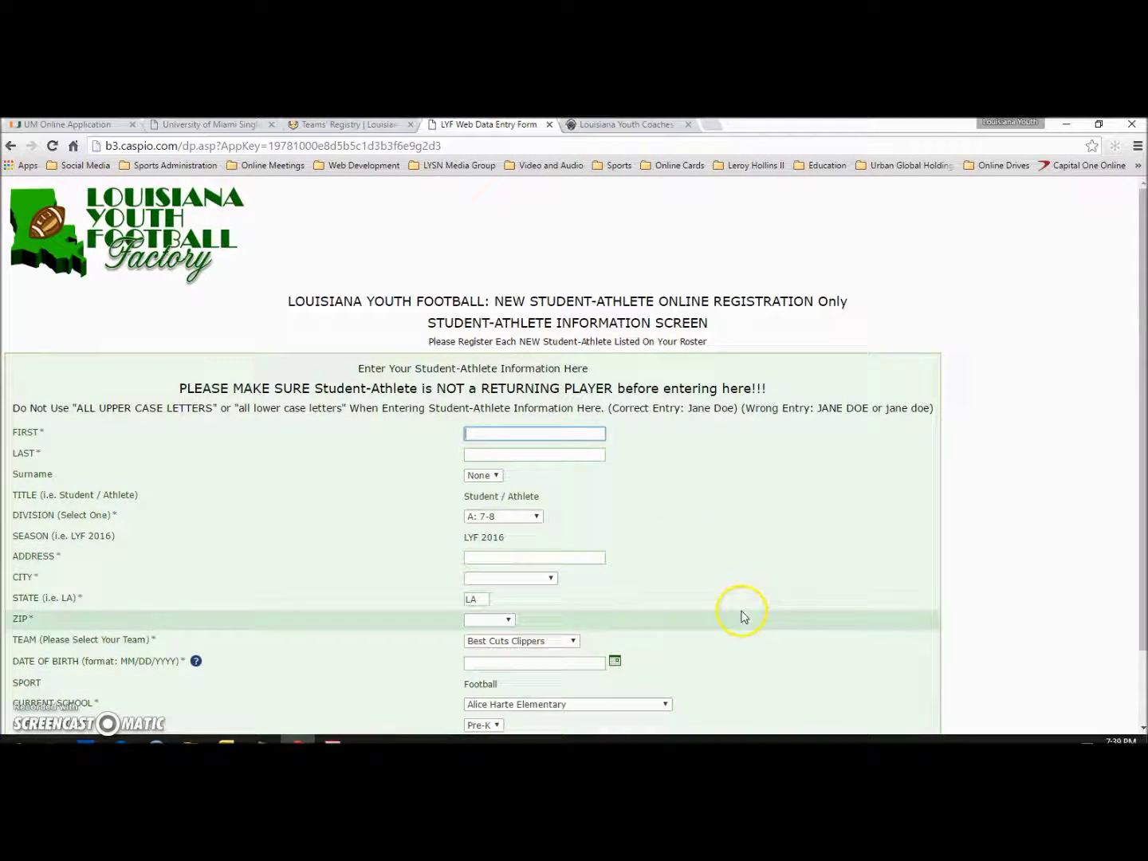
pyautogui.scroll(-2, 743, 615)
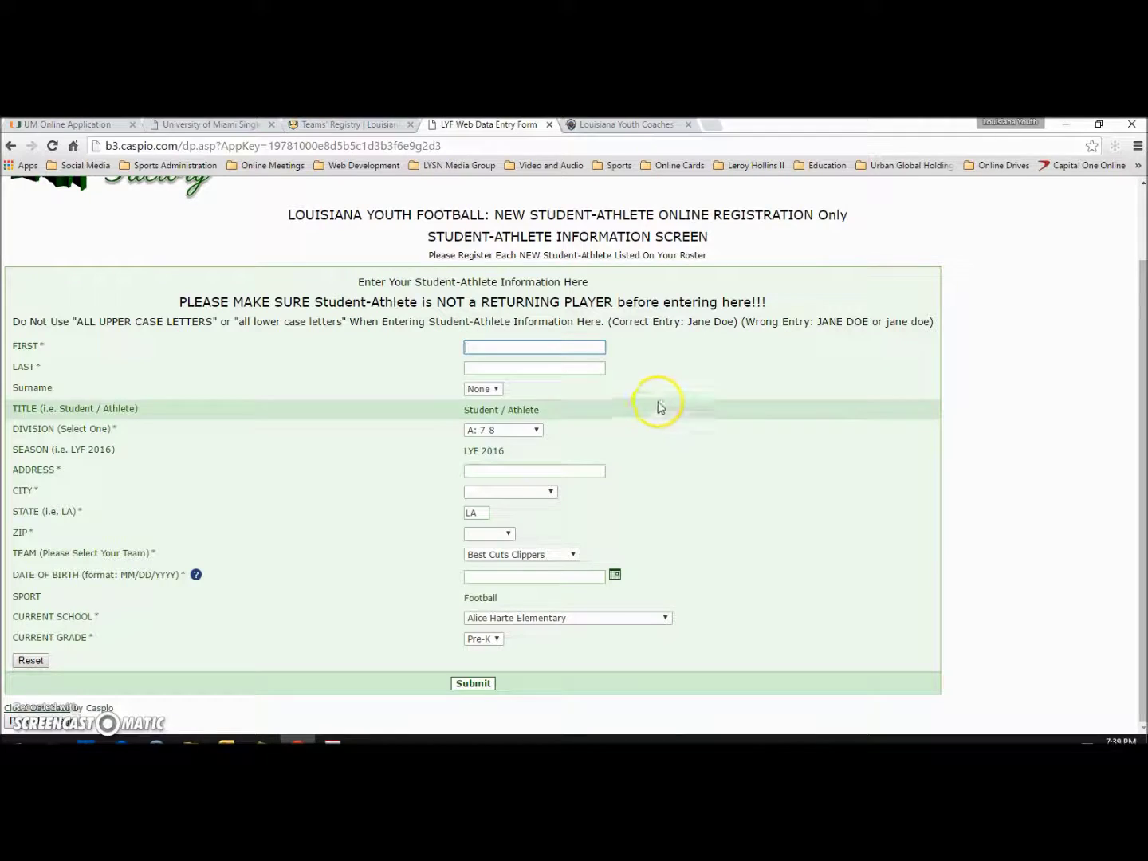
# - Return to the Teams' Registry page and open the registration for returning student-athletes
pyautogui.click(348, 125)
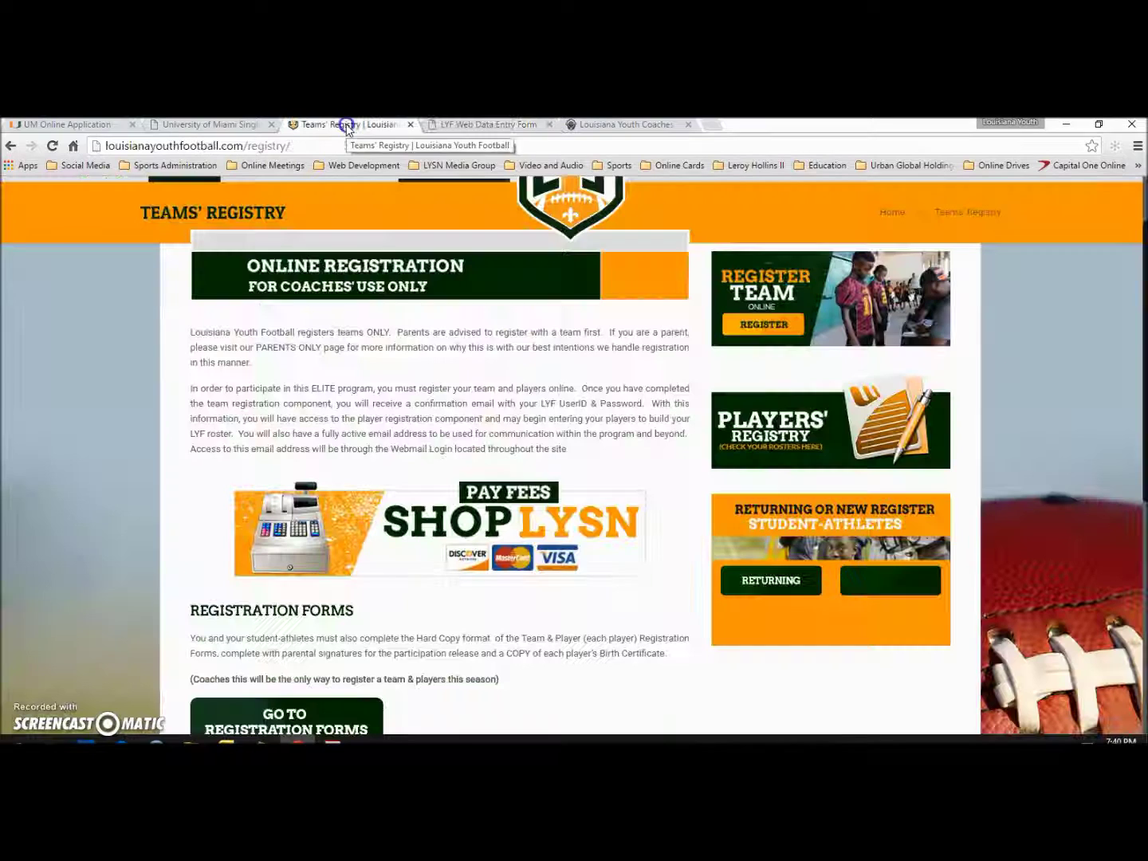
pyautogui.click(772, 599)
pyautogui.click(768, 587)
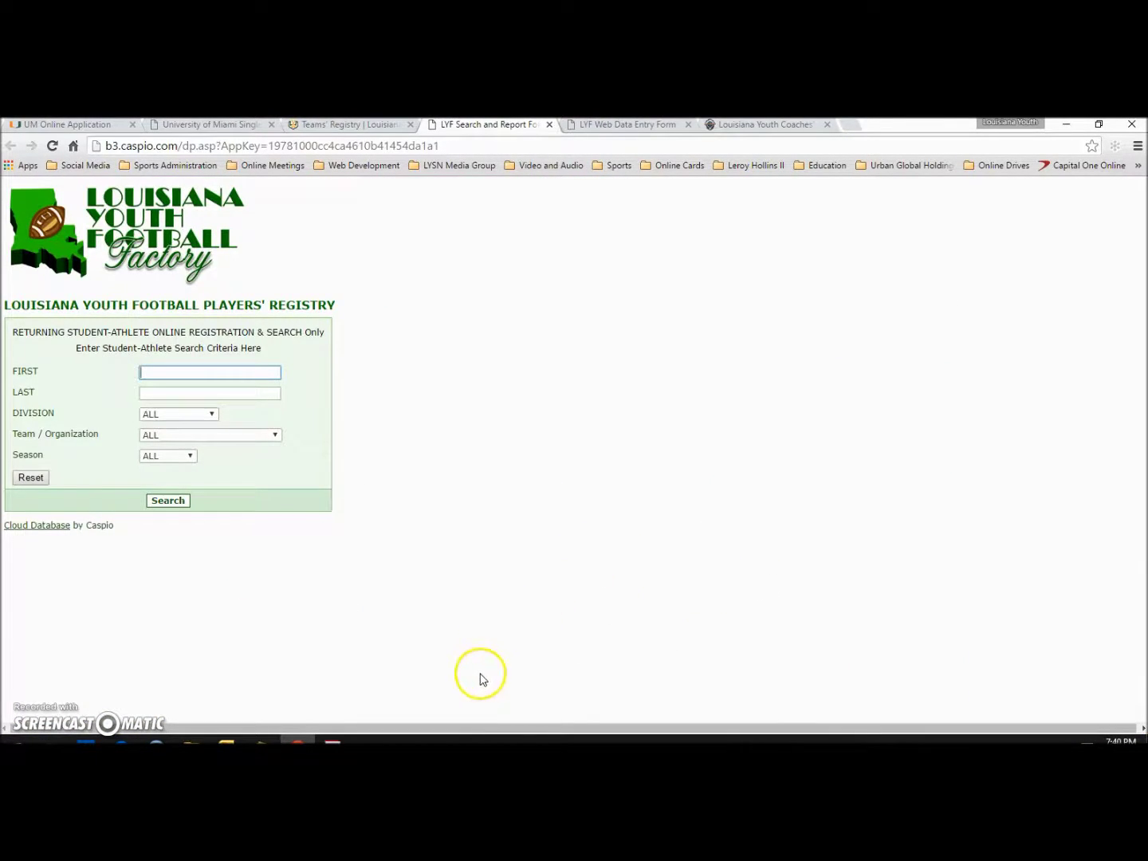
# - Compare the returning student-athlete search page with the new student-athlete entry form
pyautogui.click(607, 127)
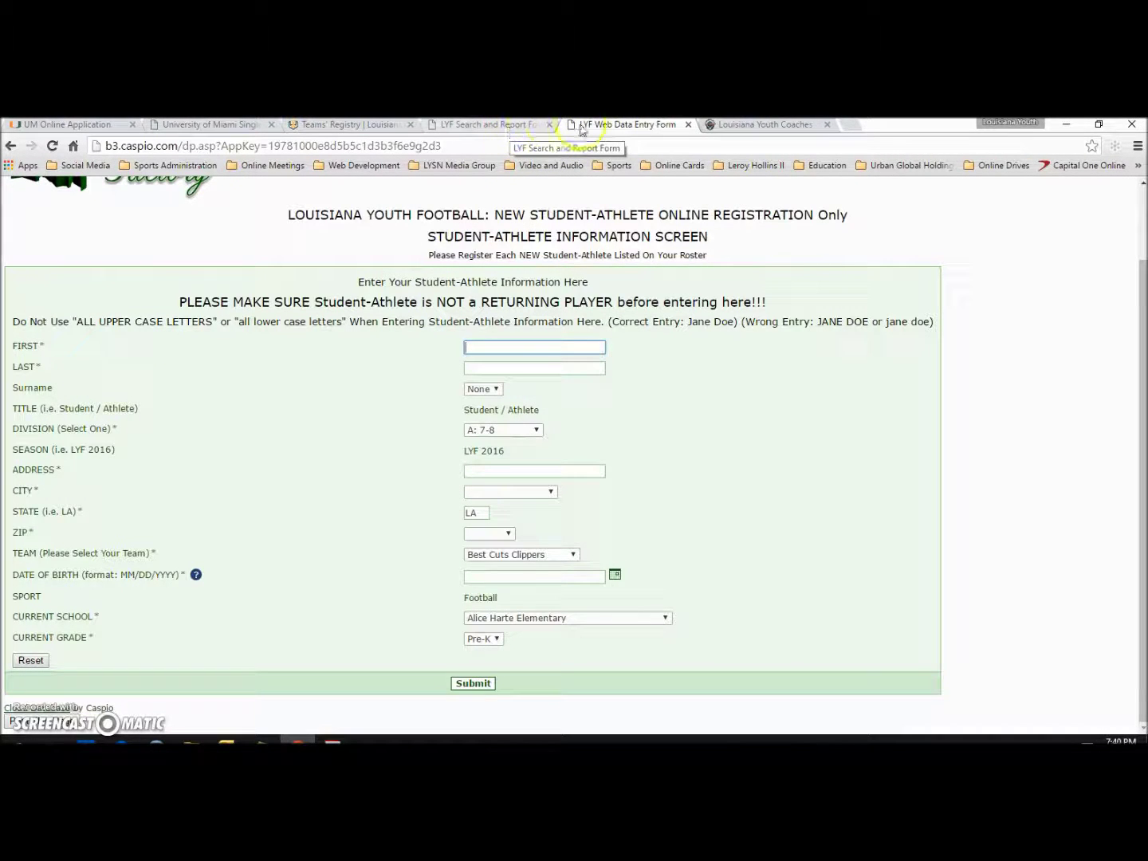
pyautogui.click(510, 125)
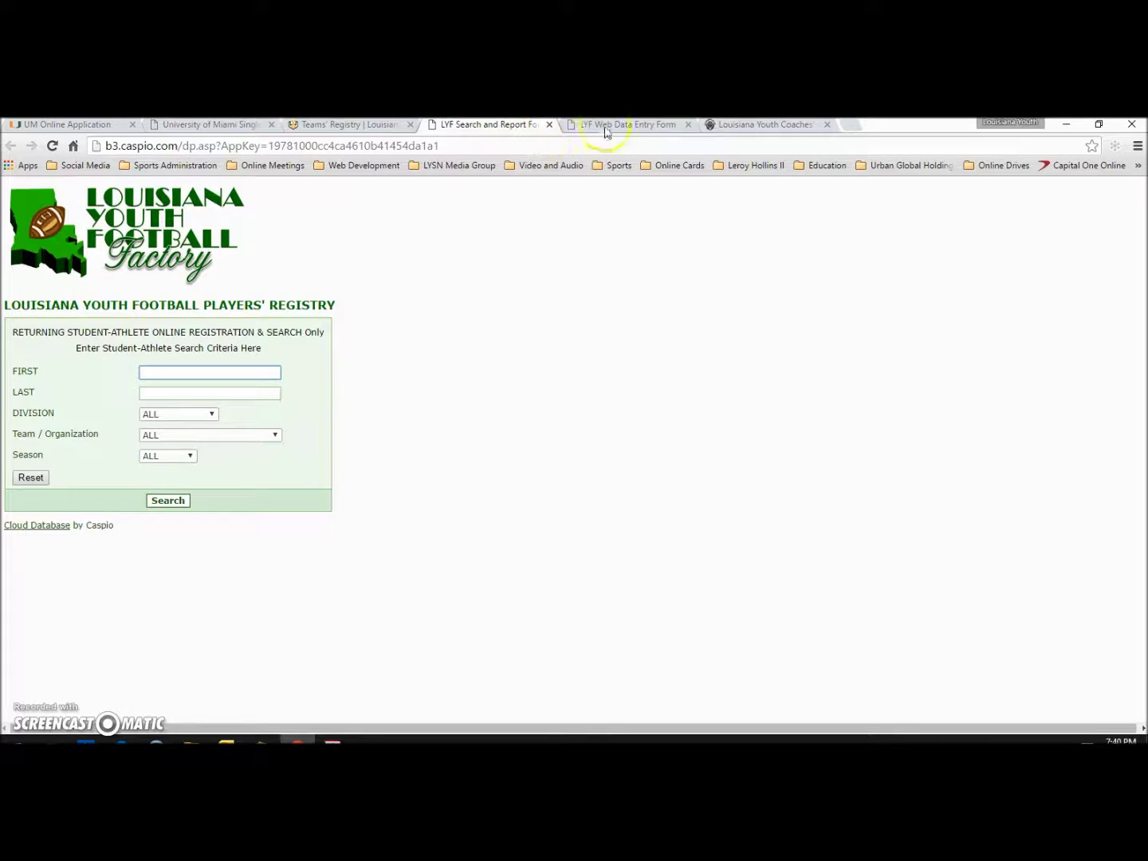
pyautogui.click(613, 127)
pyautogui.click(507, 125)
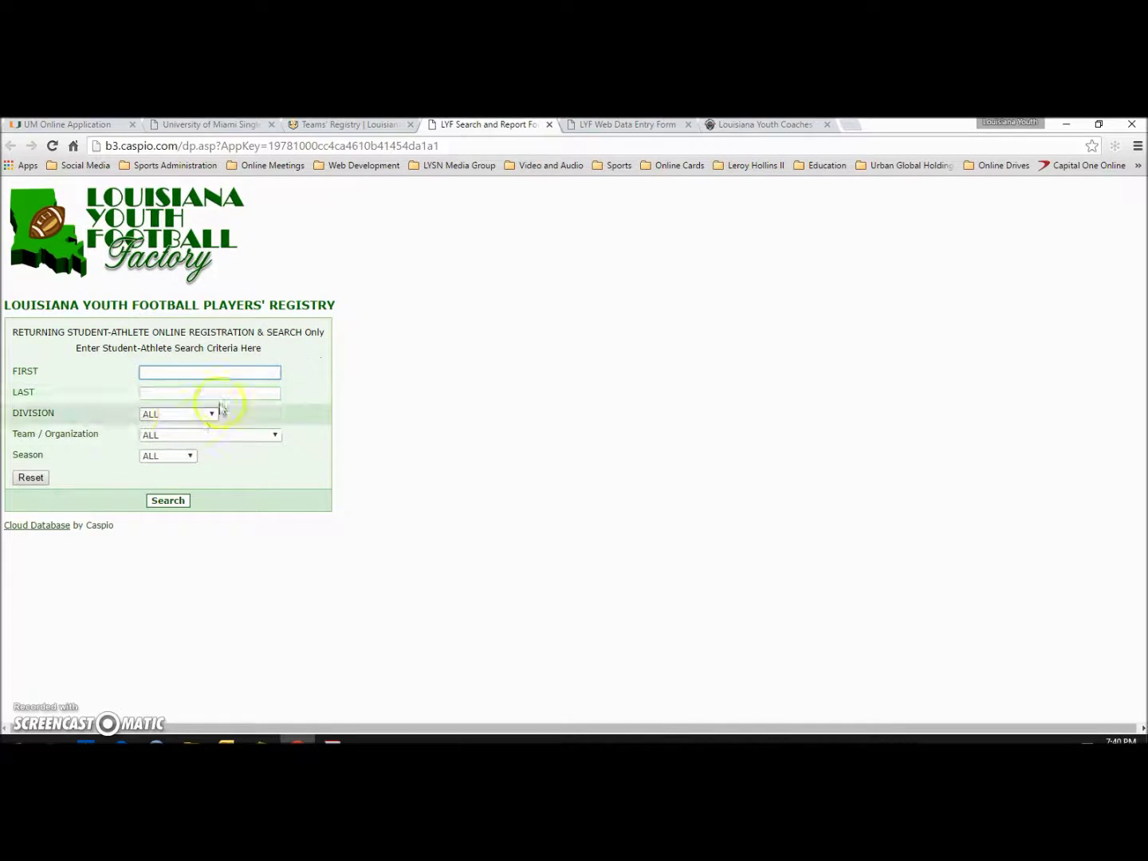
# - Consult the sample registration form in Adobe Acrobat Pro and, back in Chrome, enter the student-athlete's first and last name as search criteria
pyautogui.click(297, 740)
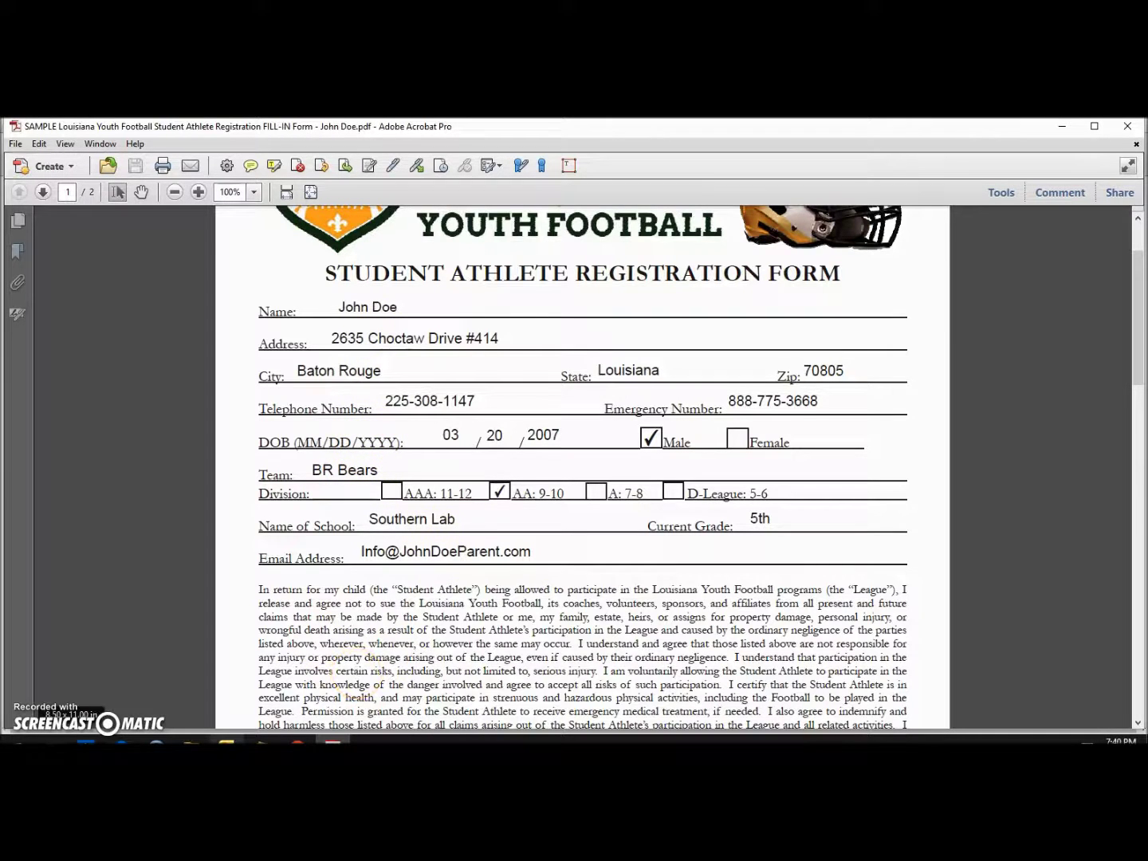
pyautogui.moveTo(297, 741)
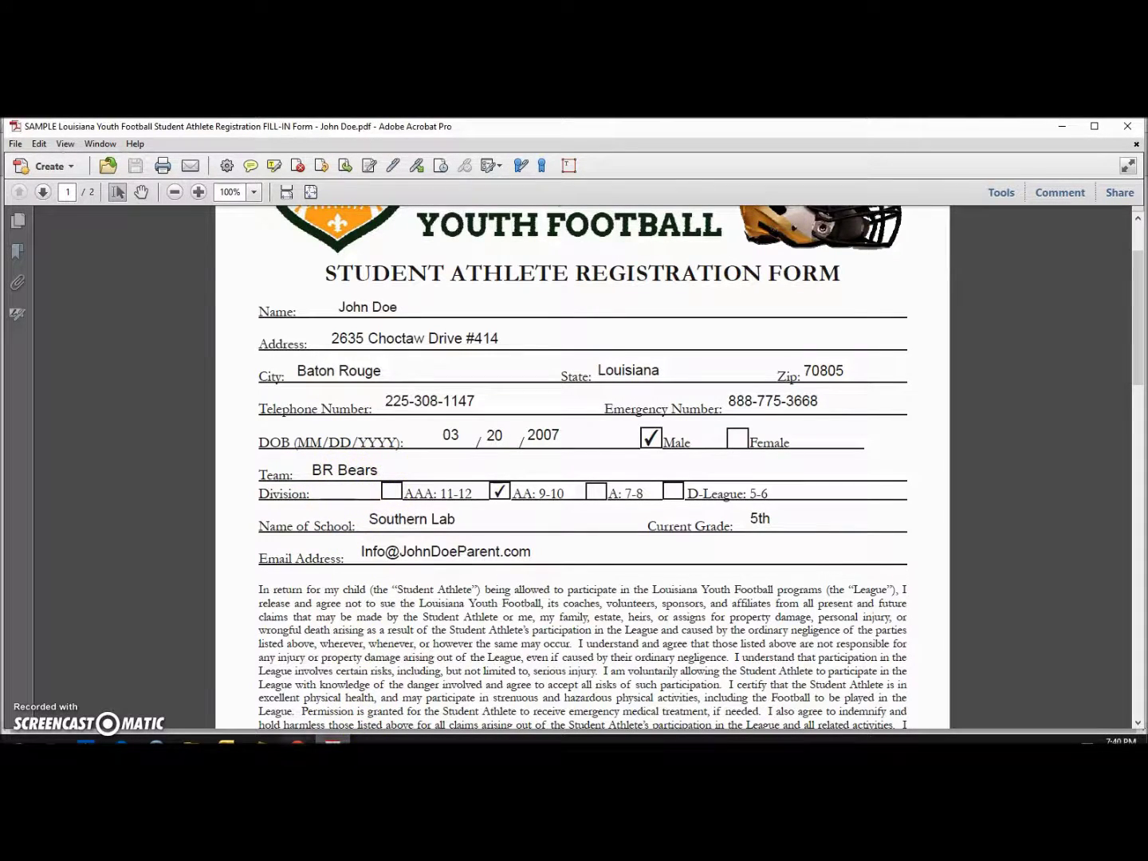
pyautogui.hotkey('alt', 'Tab')
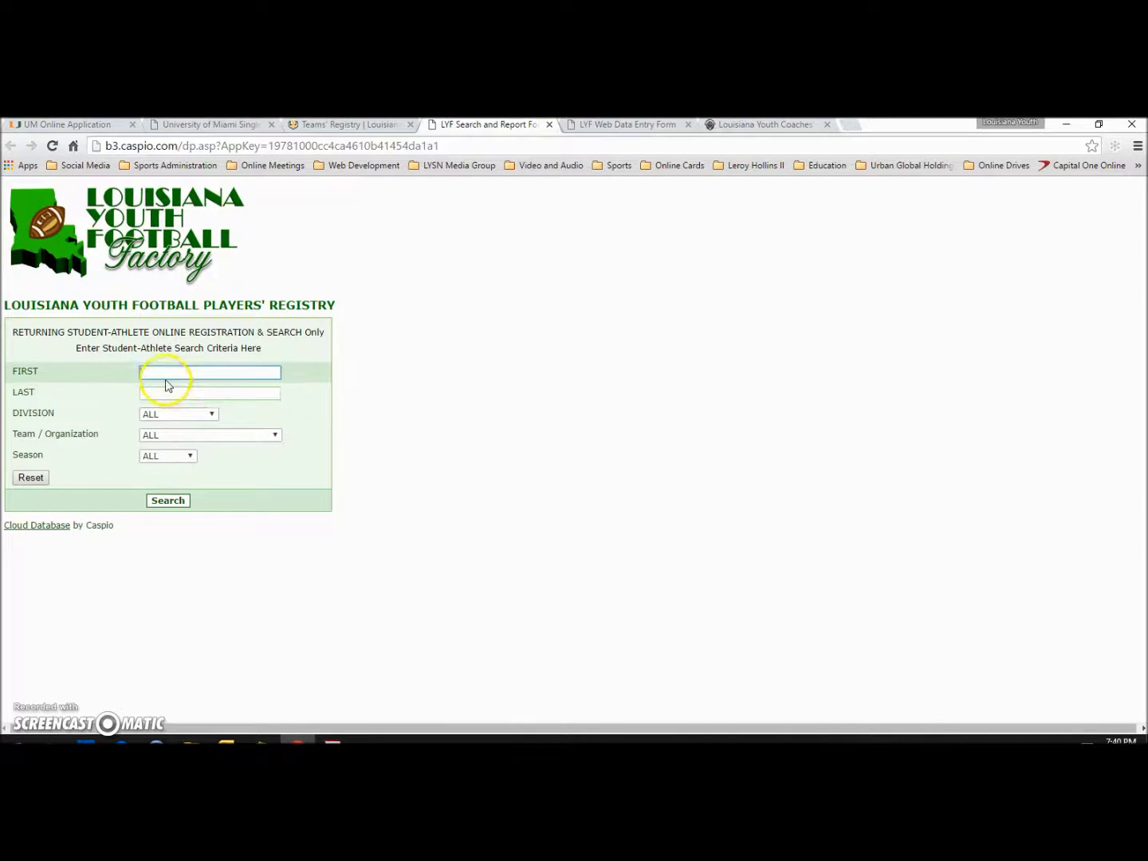
pyautogui.write('john')
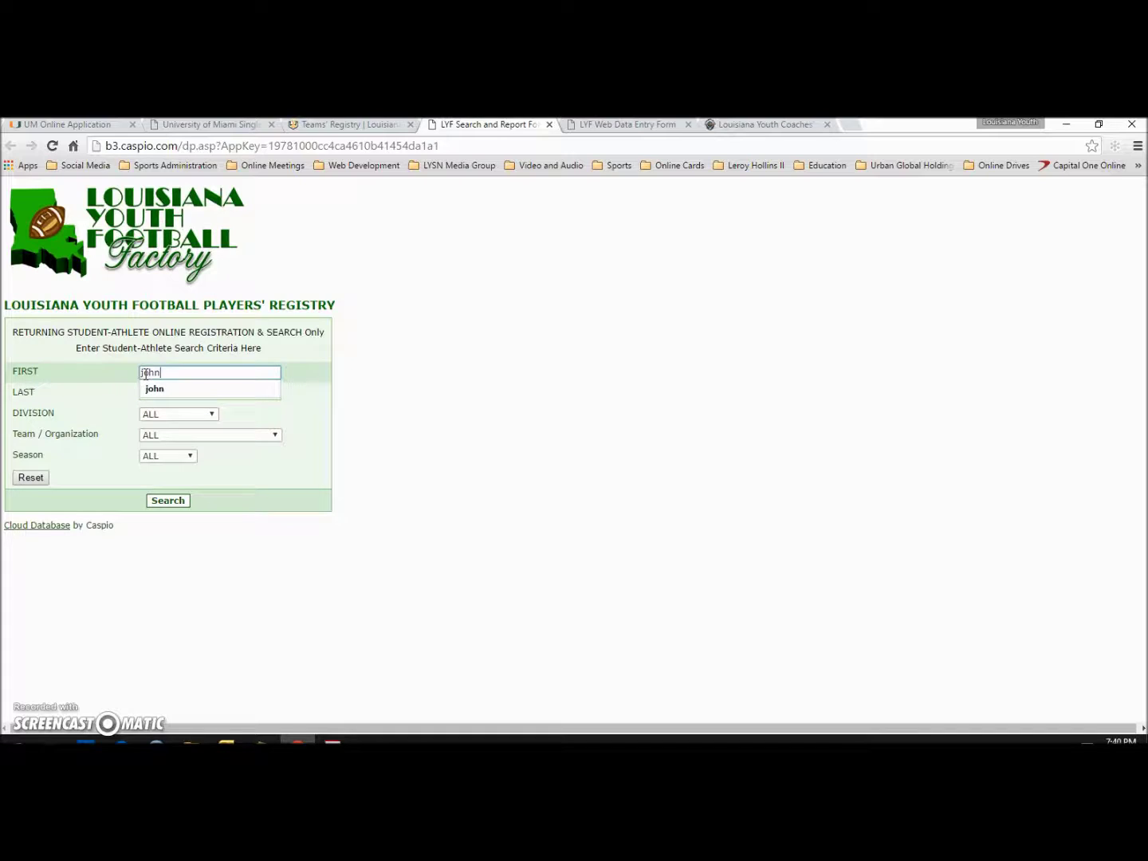
pyautogui.press('Tab')
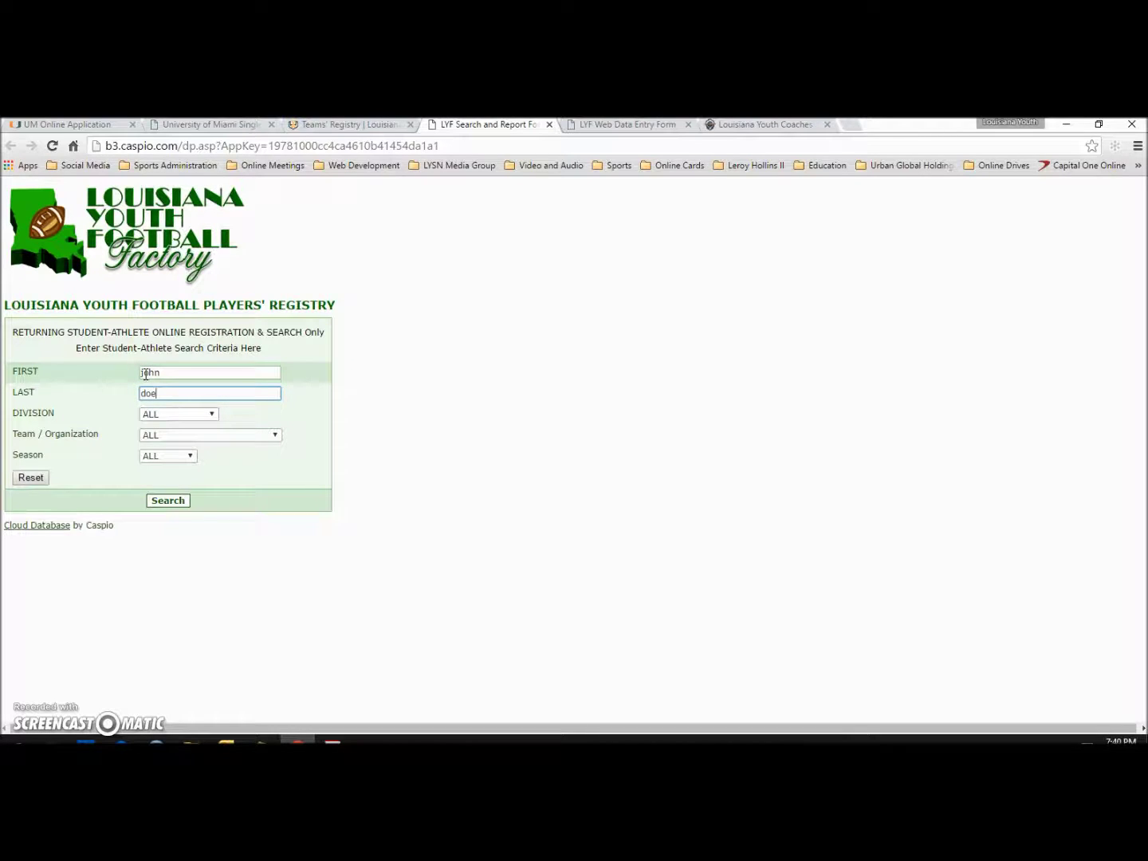
# - Narrow the search criteria to division AA: 9-10, team BR Bears and season LYF 2016
pyautogui.click(211, 412)
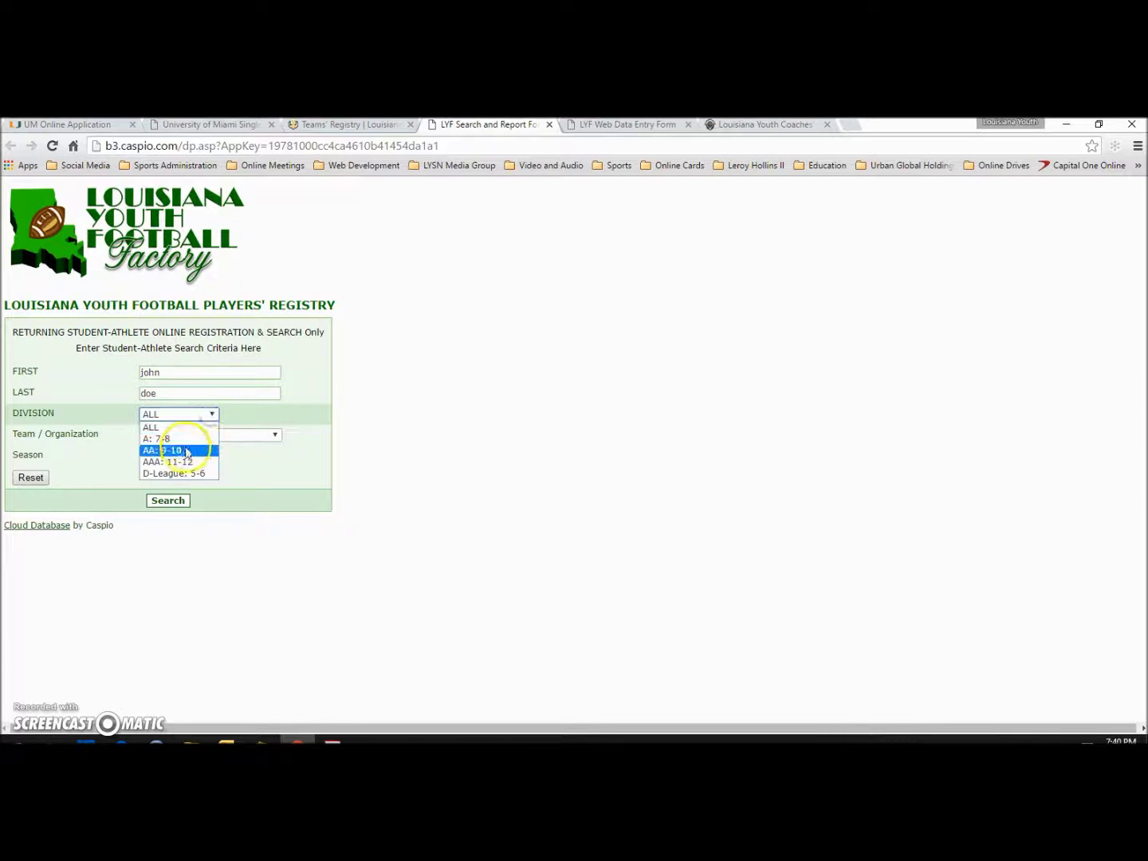
pyautogui.click(185, 452)
pyautogui.click(276, 435)
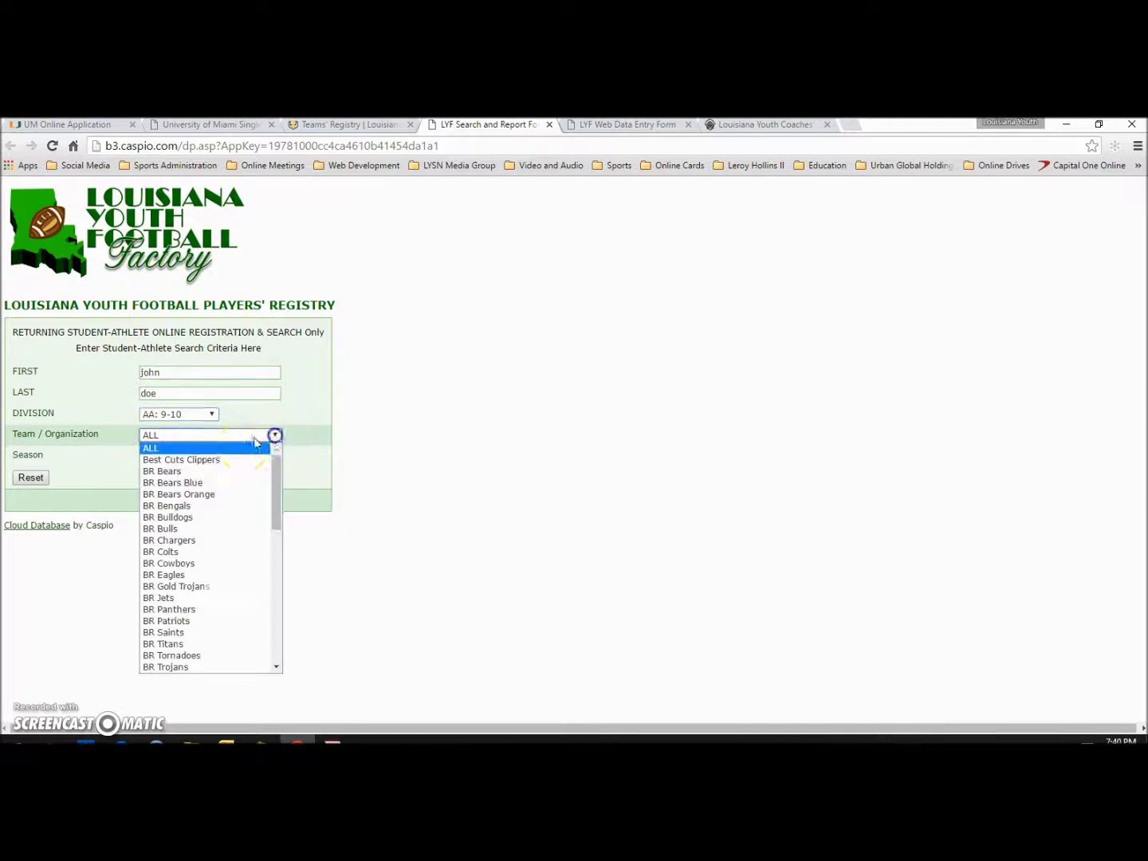
pyautogui.click(209, 470)
pyautogui.click(186, 456)
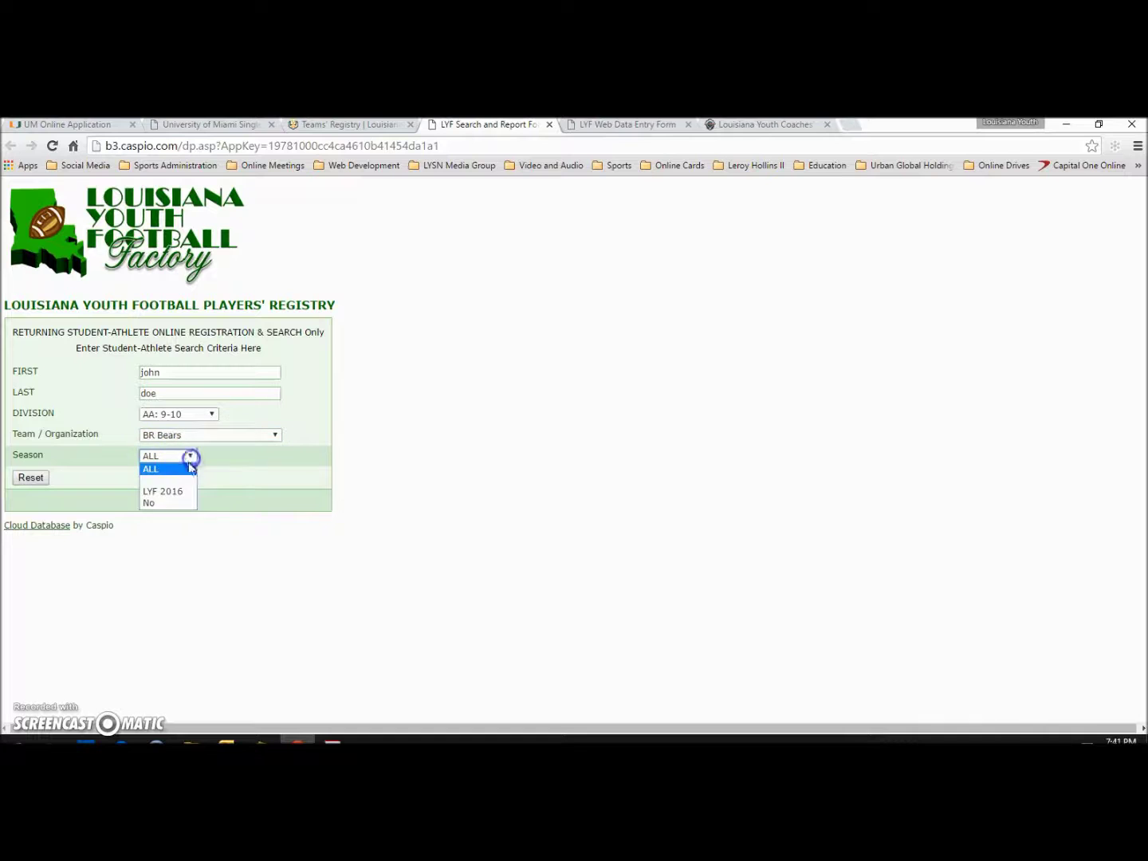
pyautogui.click(177, 489)
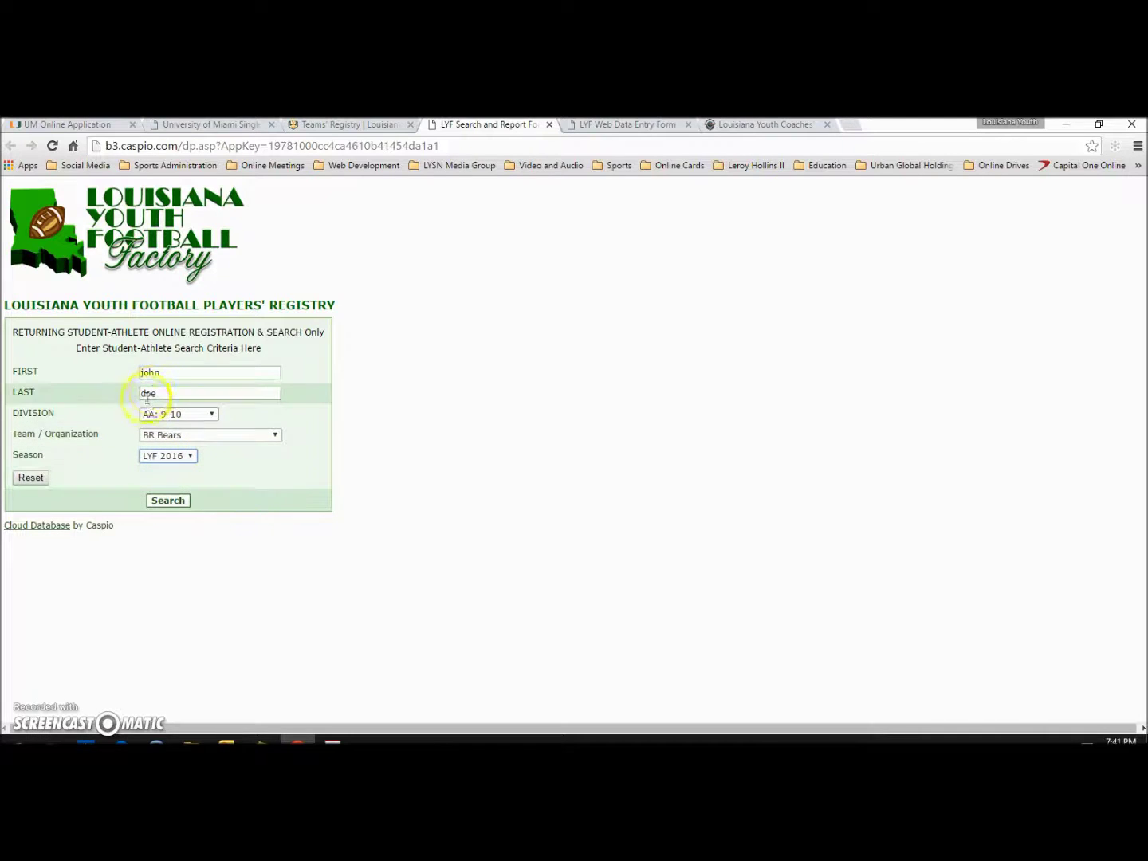
# - Reset the division and team criteria to ALL and remove the LYF 2016 season restriction
pyautogui.click(212, 419)
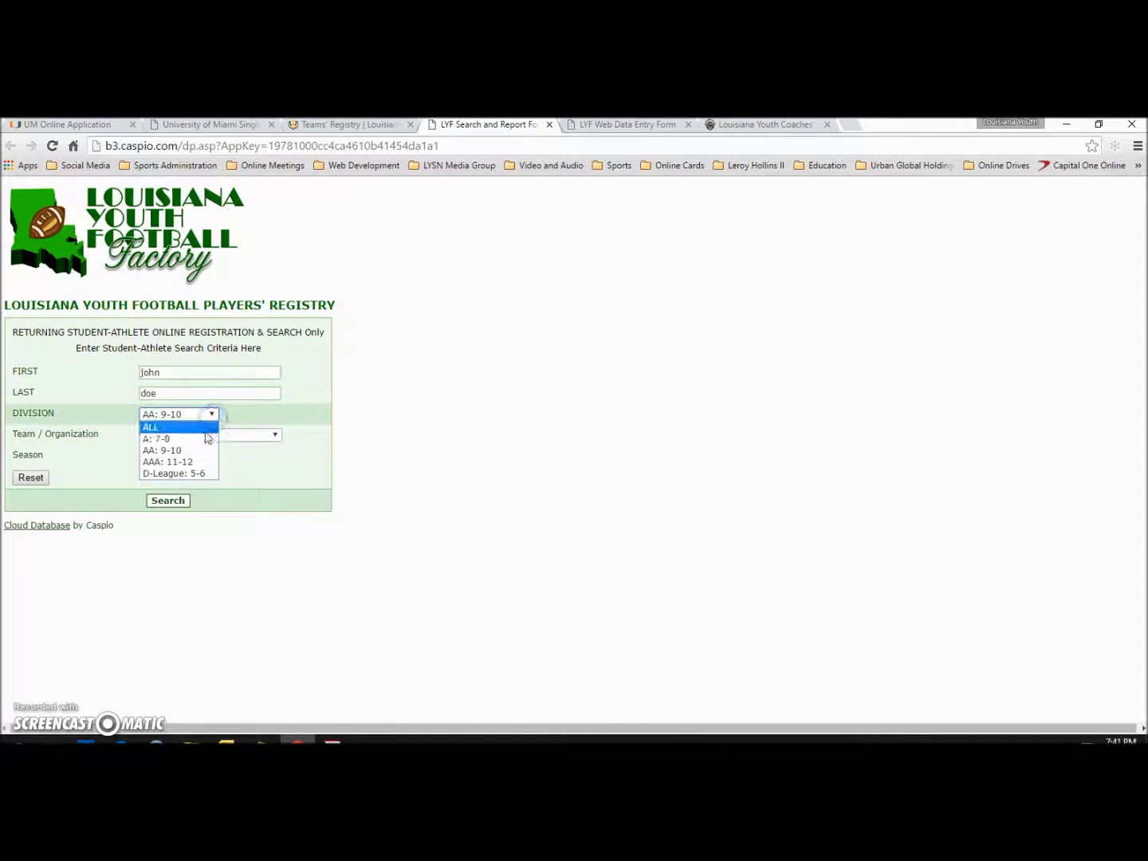
pyautogui.click(200, 428)
pyautogui.click(276, 442)
pyautogui.click(240, 451)
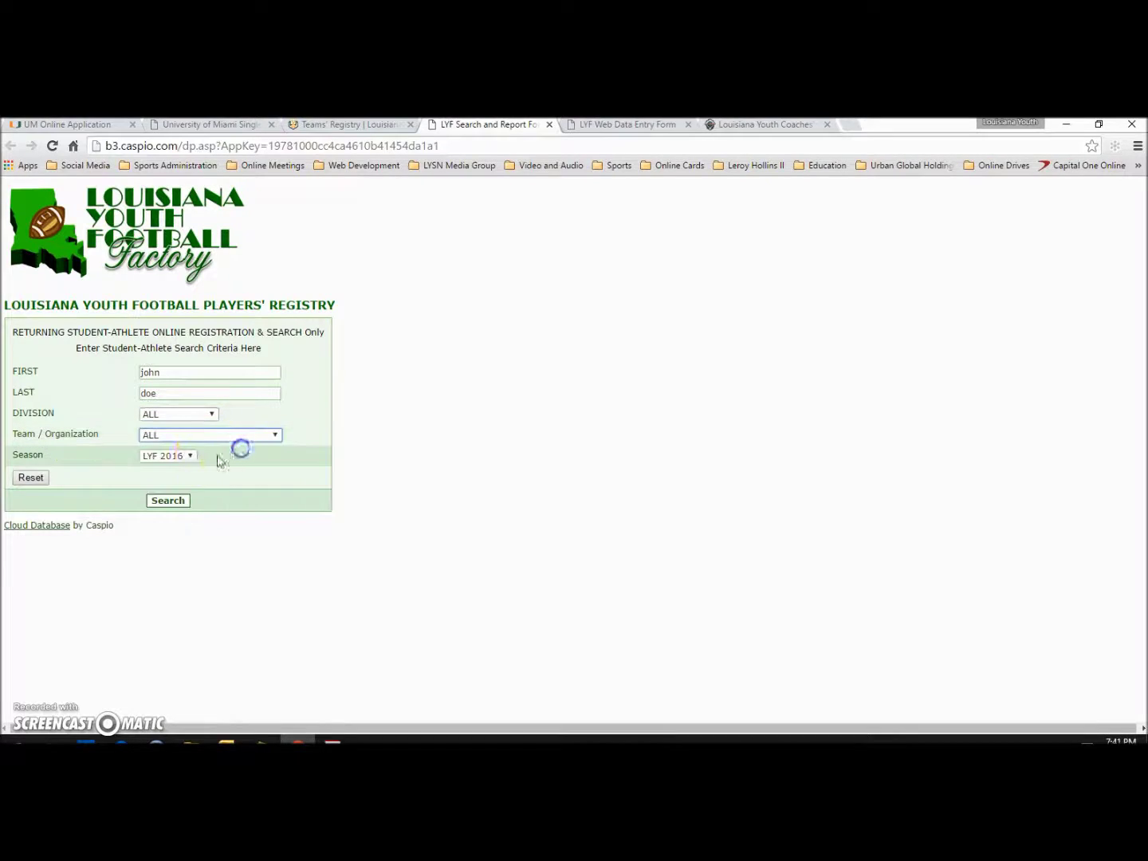
pyautogui.click(190, 457)
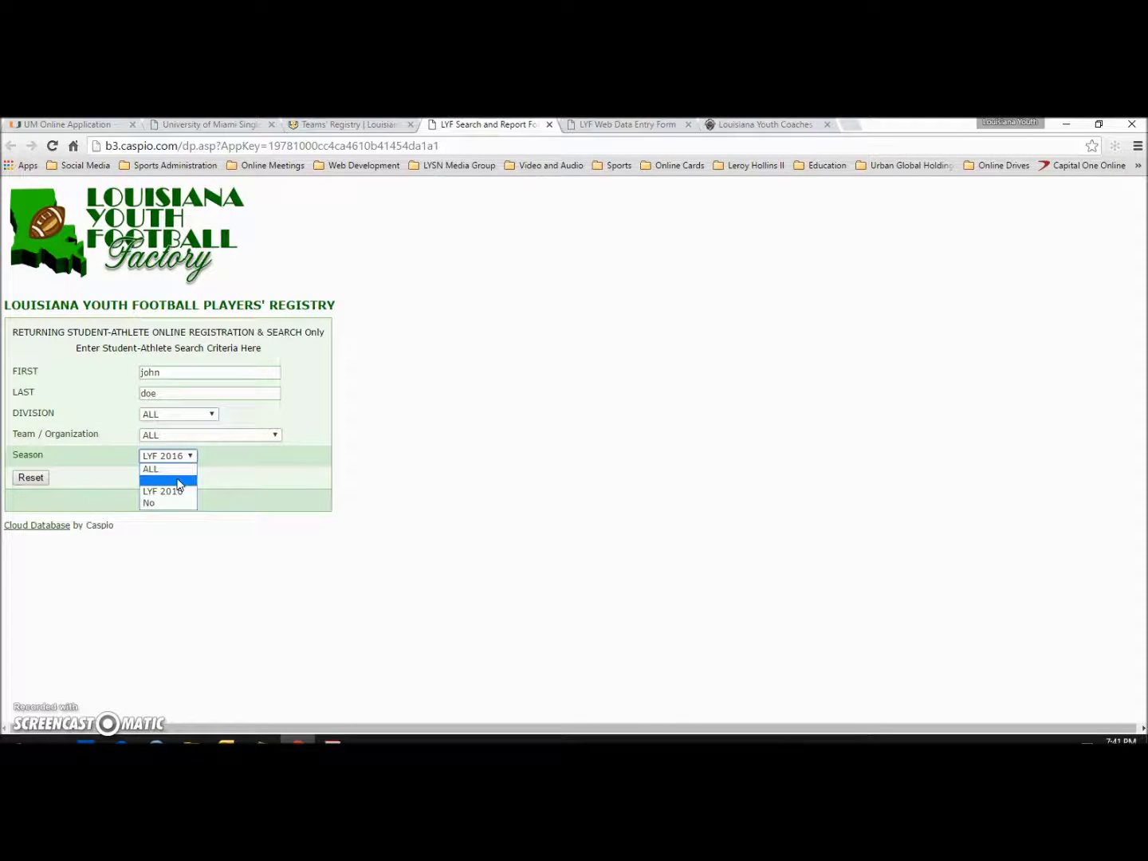
pyautogui.click(168, 480)
# - Search the registry by first name only and open the record of the BR Bears student-athlete
pyautogui.moveTo(159, 395); pyautogui.dragTo(139, 397)
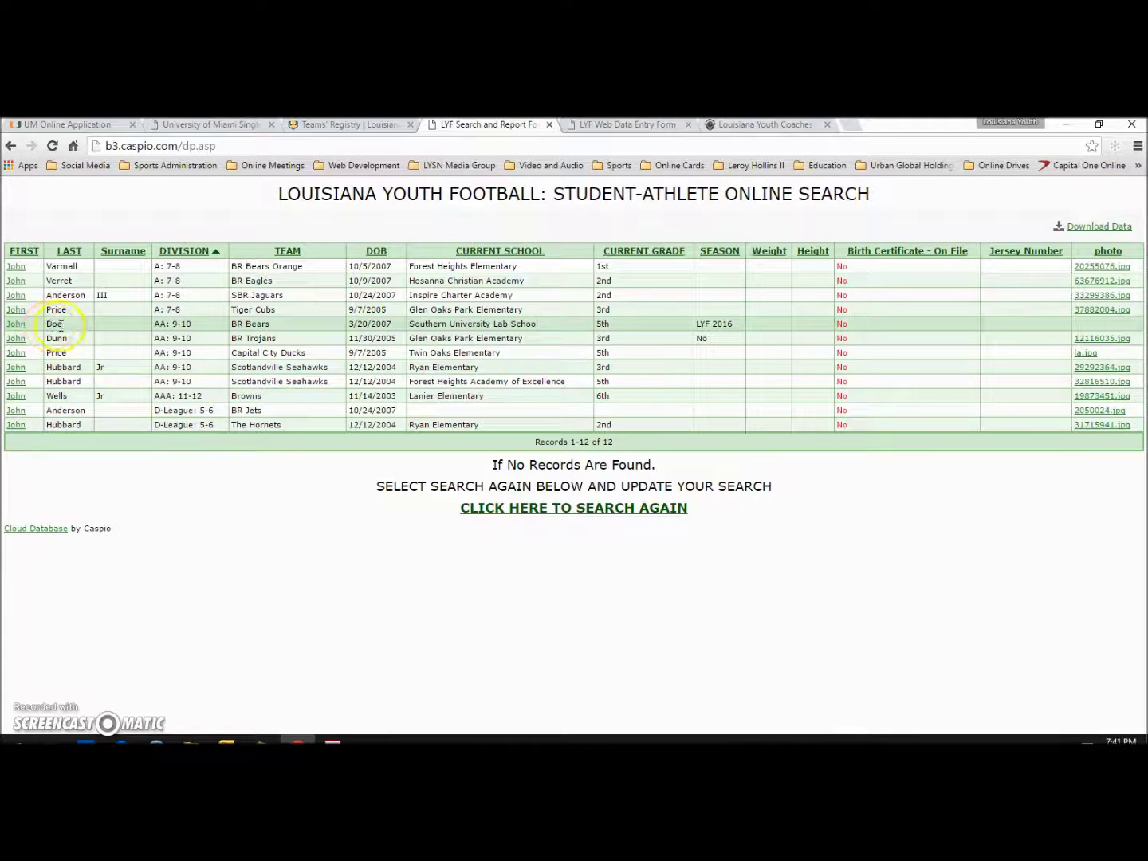
pyautogui.click(14, 325)
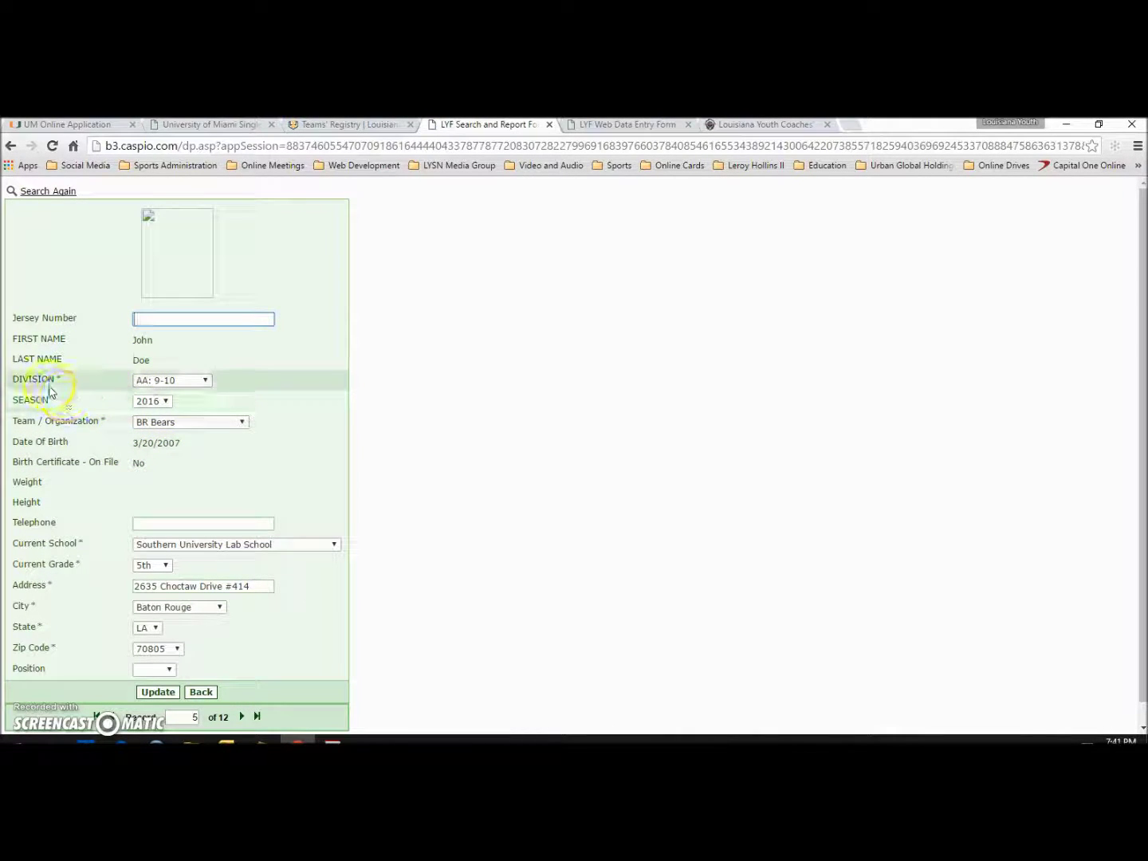
# - Change the student-athlete's division to AAA: 11-12 and the team to BR Bengals
pyautogui.click(204, 382)
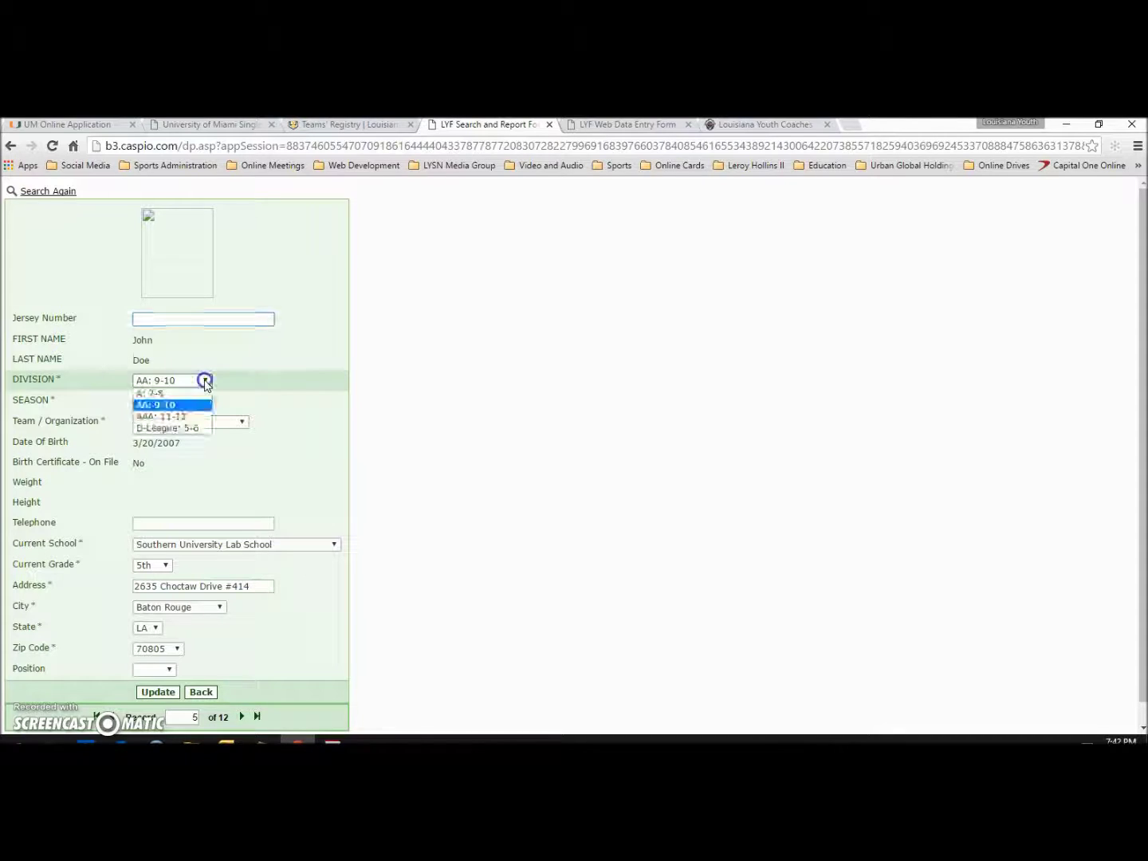
pyautogui.click(181, 417)
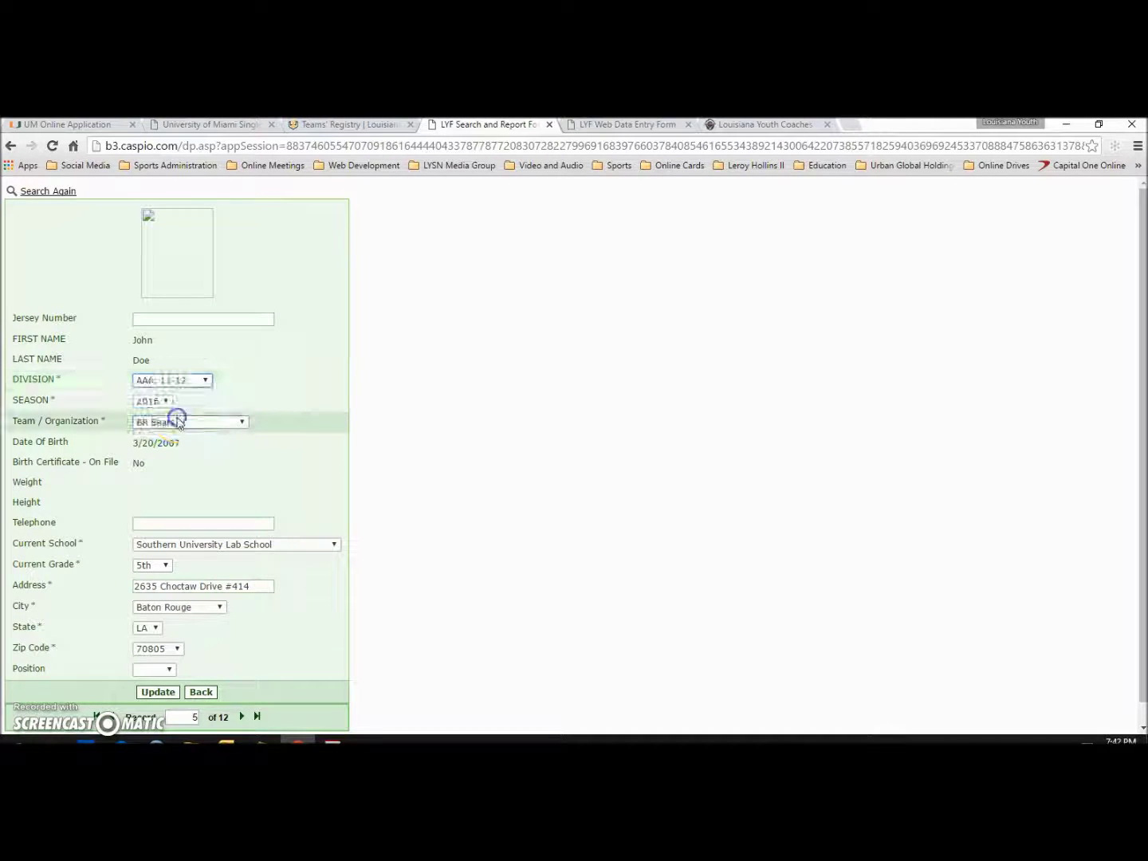
pyautogui.click(242, 423)
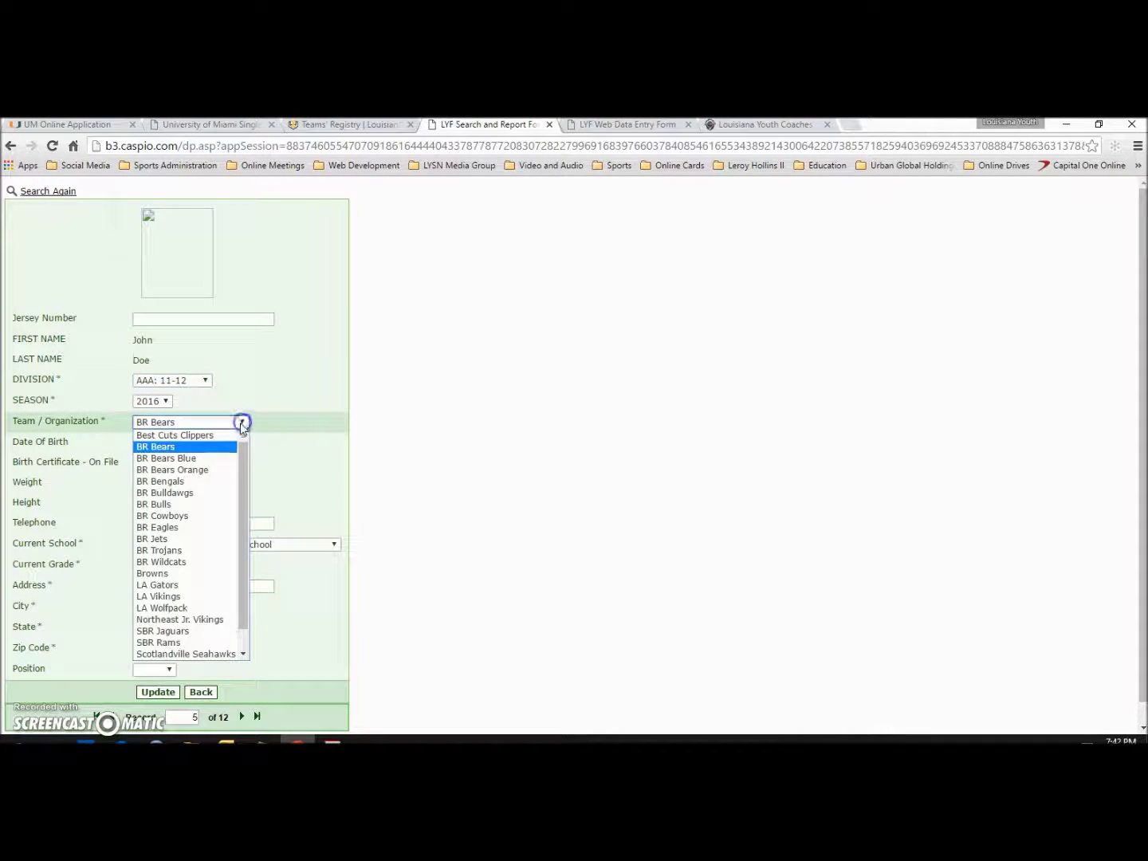
pyautogui.click(190, 483)
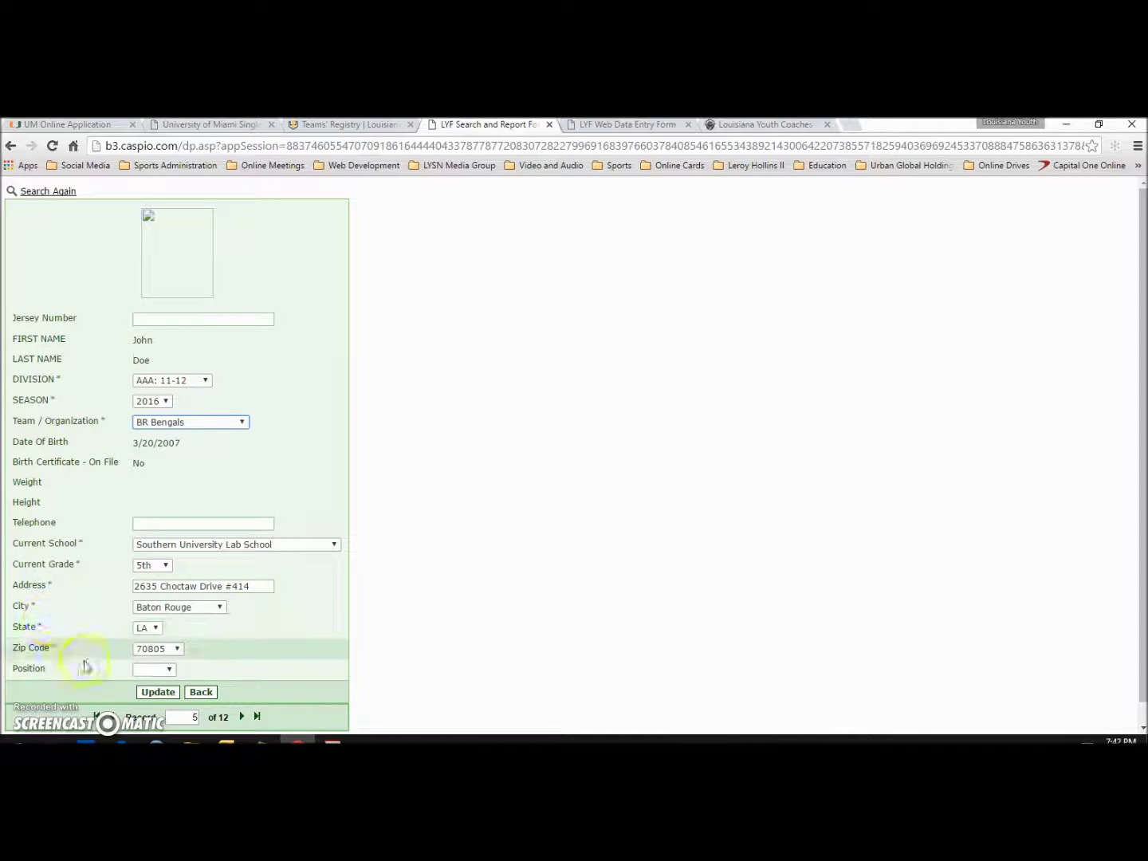
# - Leave the position and jersey number blank and submit the update to the student-athlete's record
pyautogui.click(169, 671)
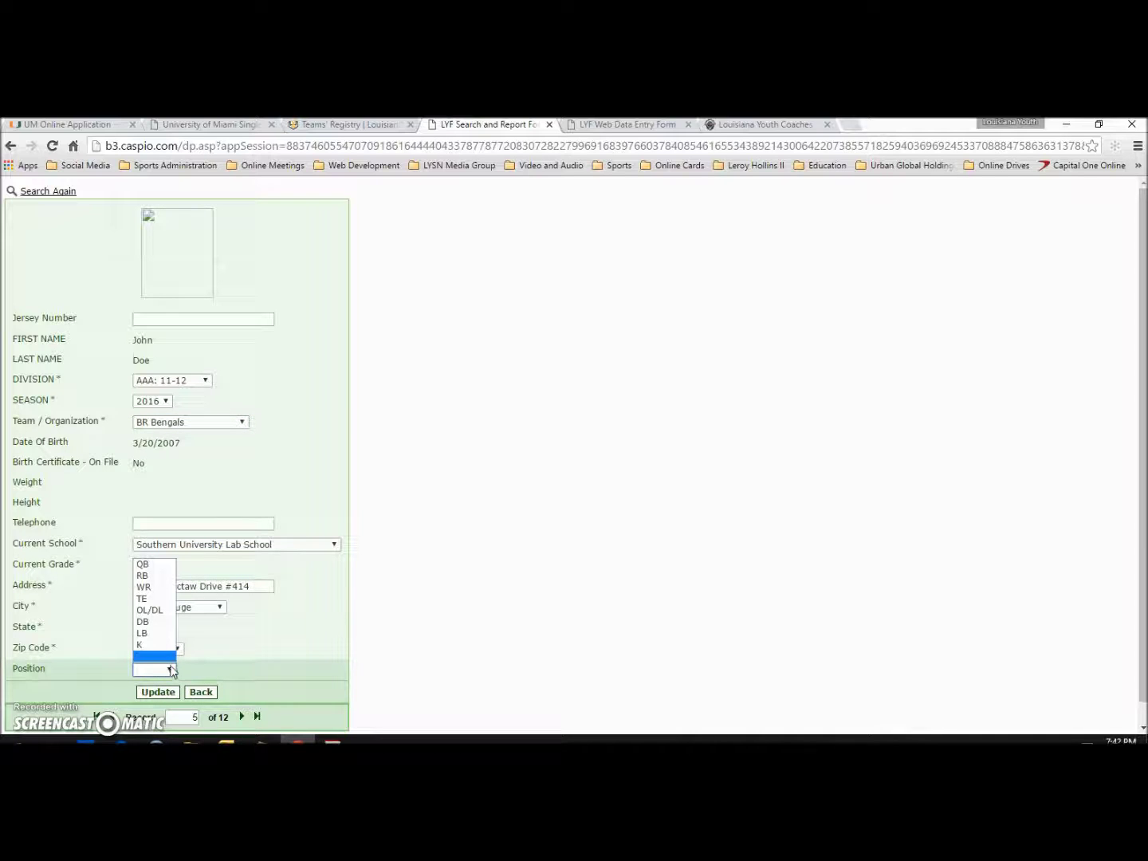
pyautogui.click(147, 657)
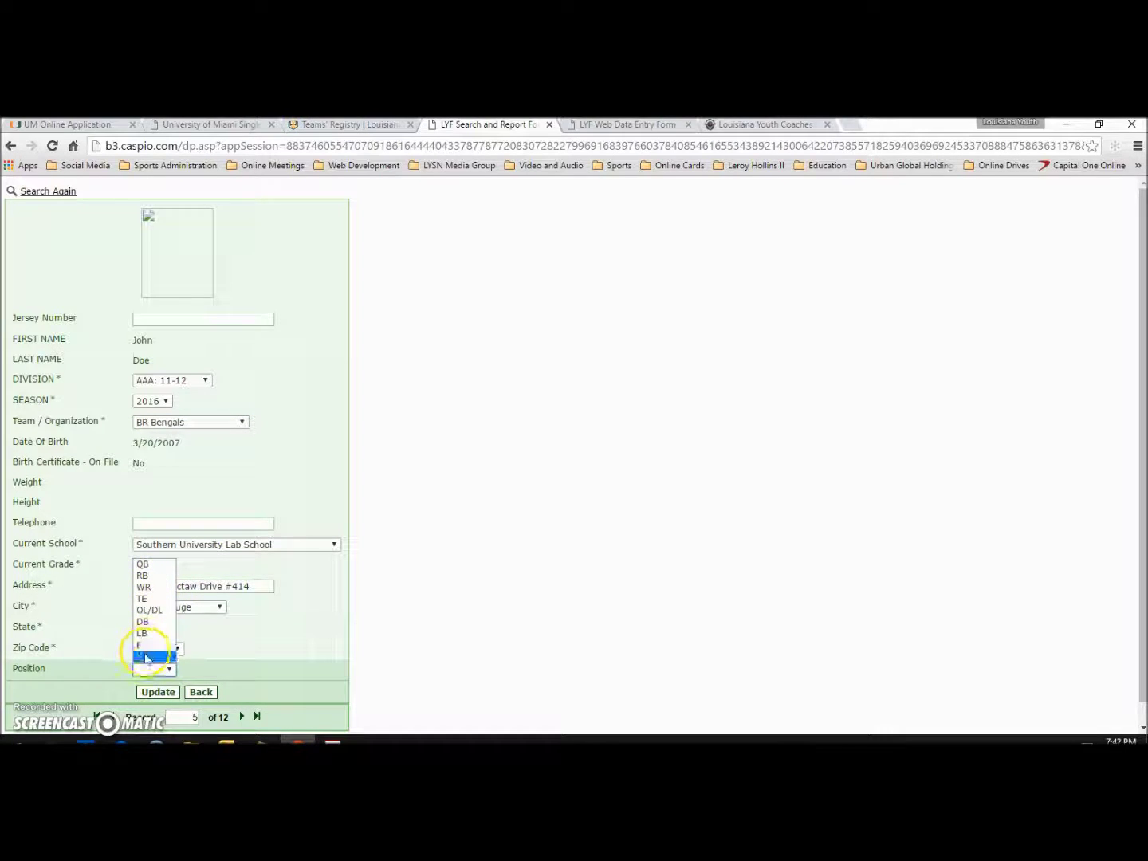
pyautogui.click(153, 318)
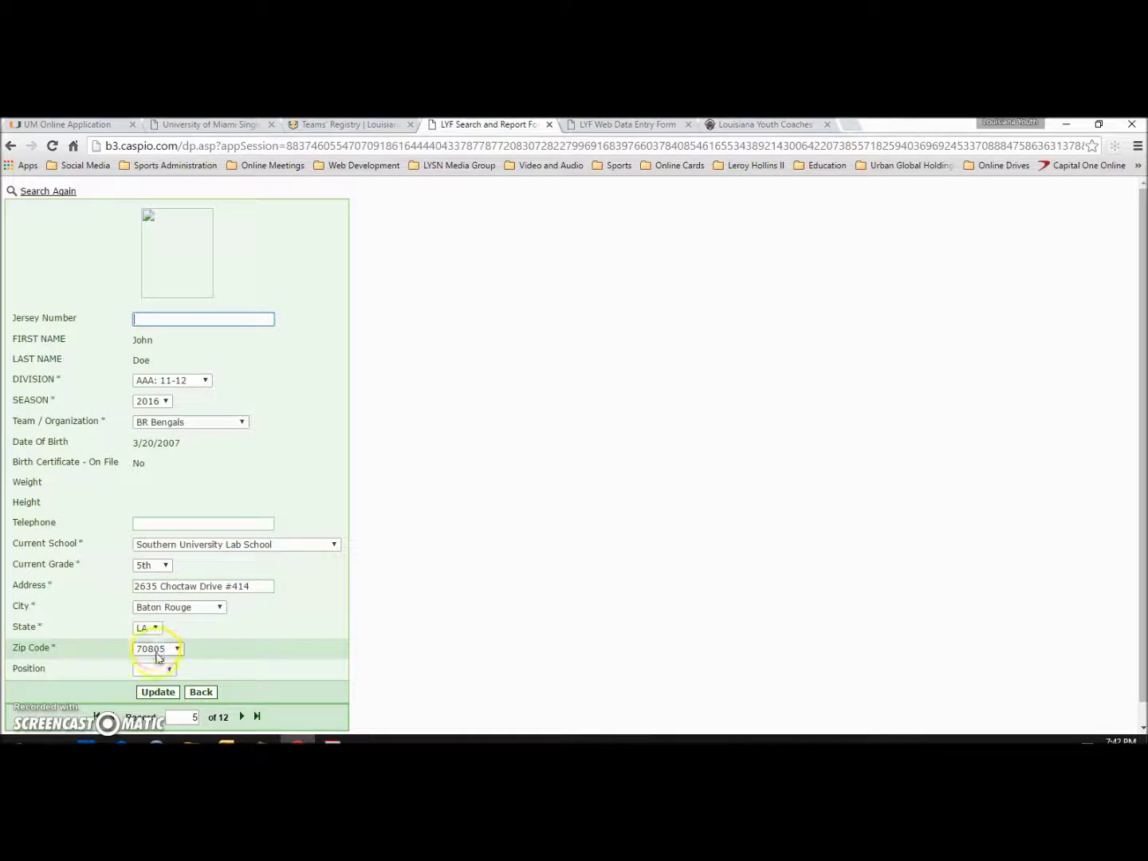
pyautogui.click(159, 693)
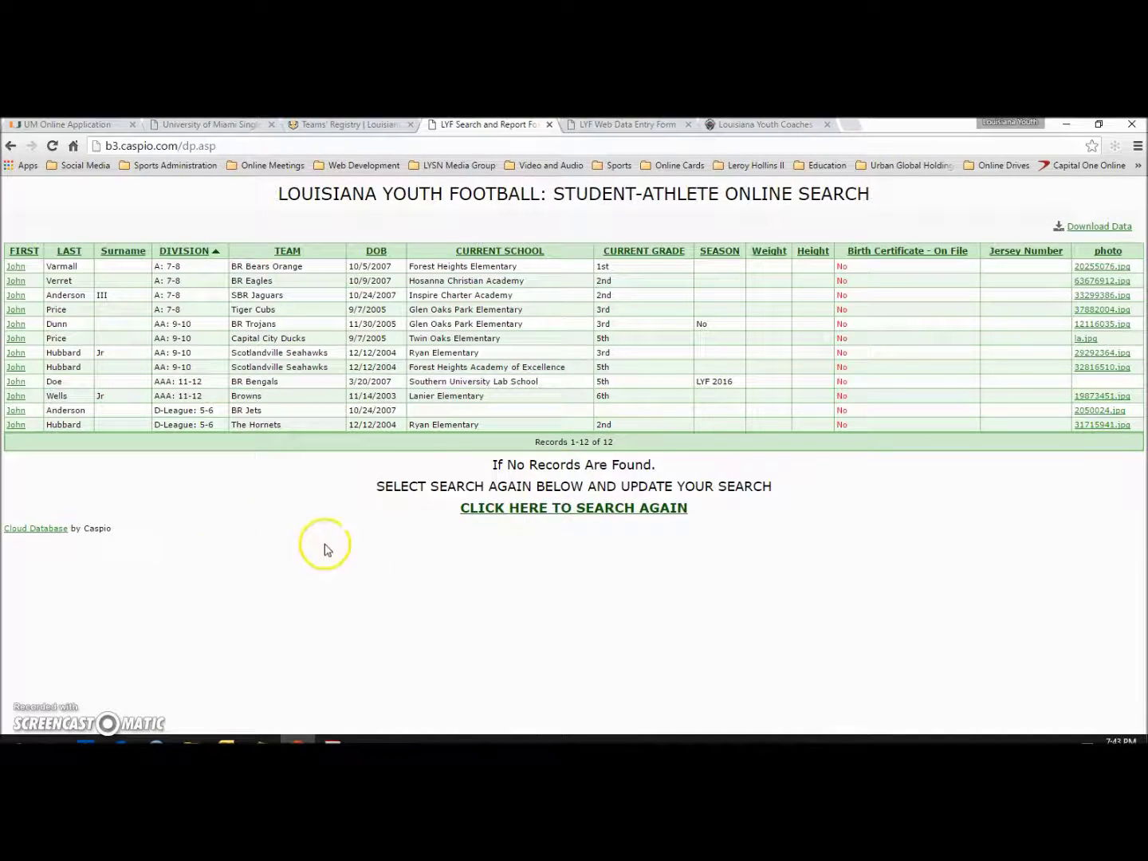
# - Start a new registry search by last name only and look through the matching student-athletes
pyautogui.click(563, 510)
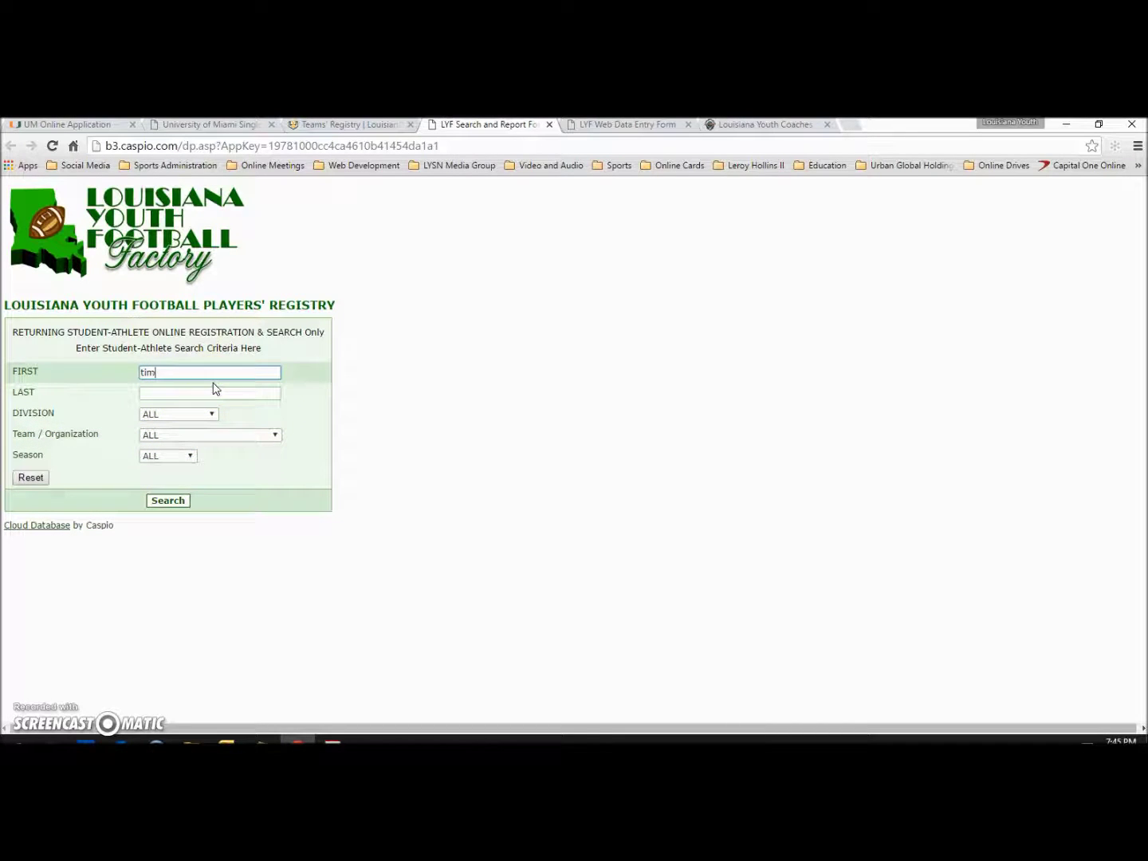
pyautogui.click(188, 393)
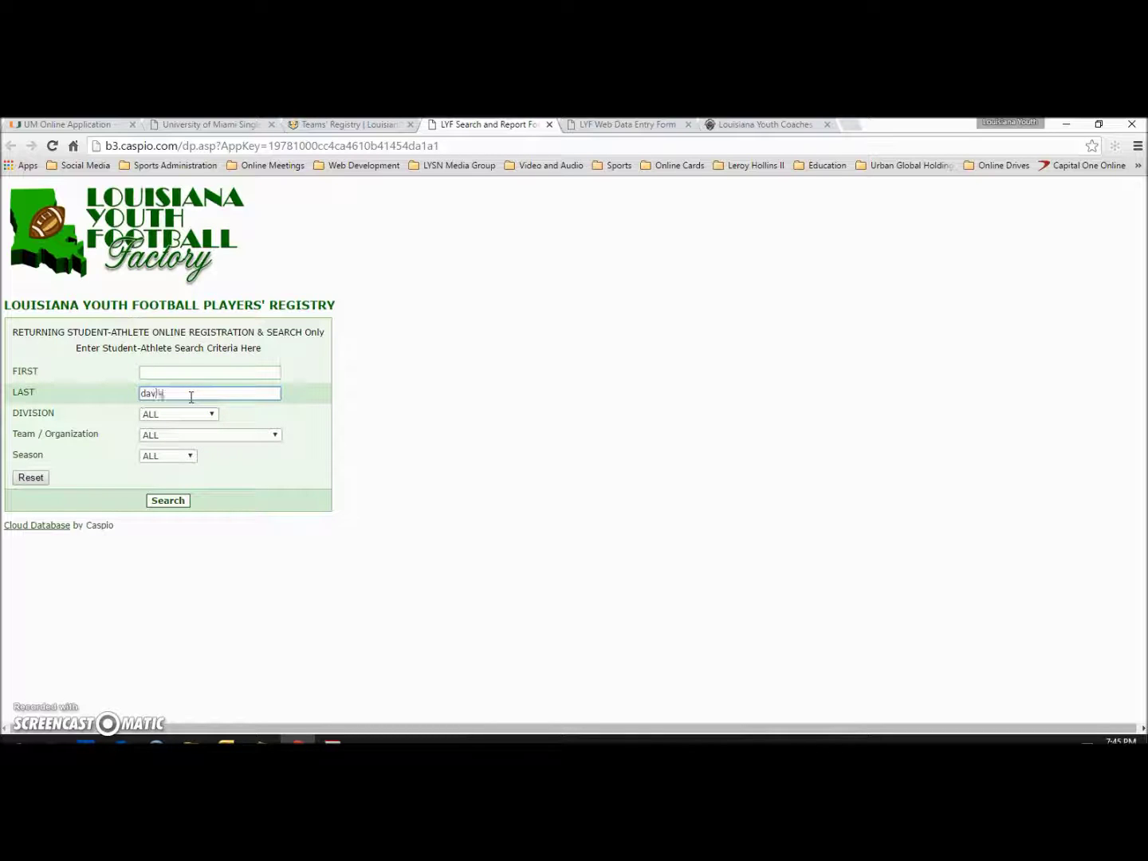
pyautogui.click(168, 501)
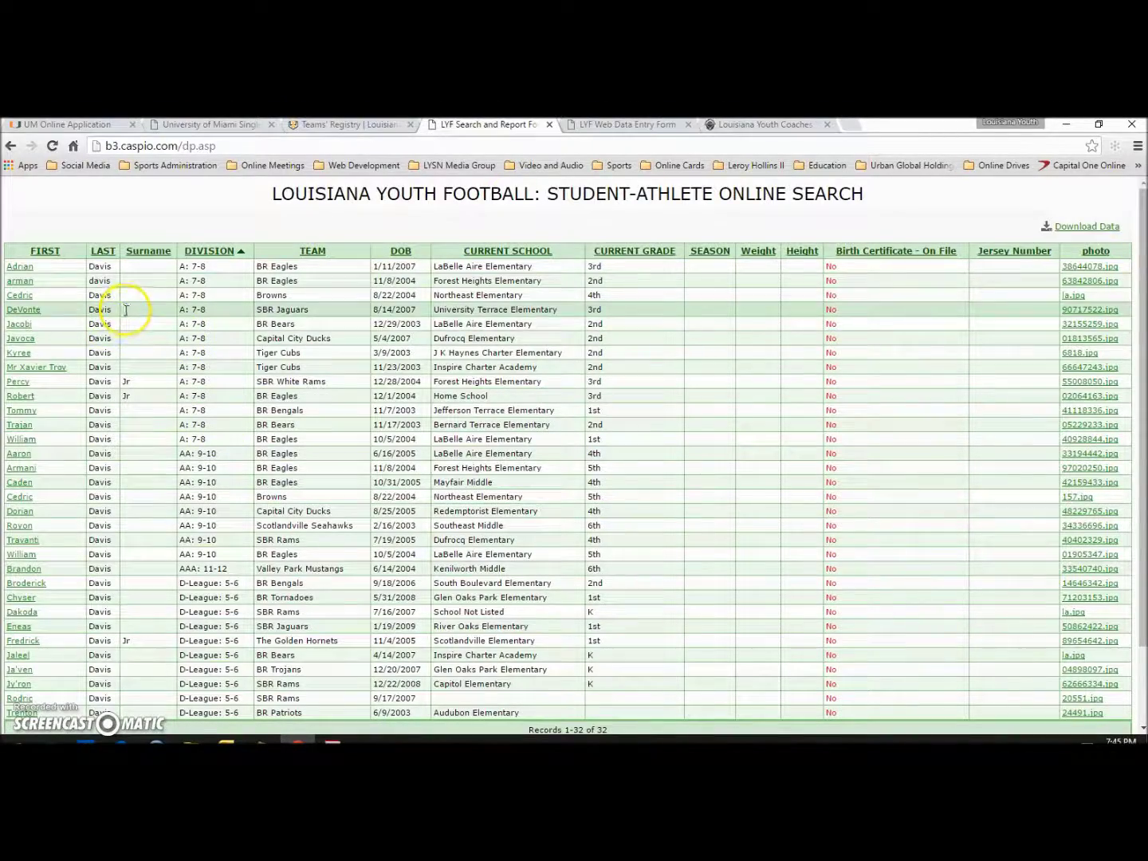
pyautogui.scroll(-2, 119, 340)
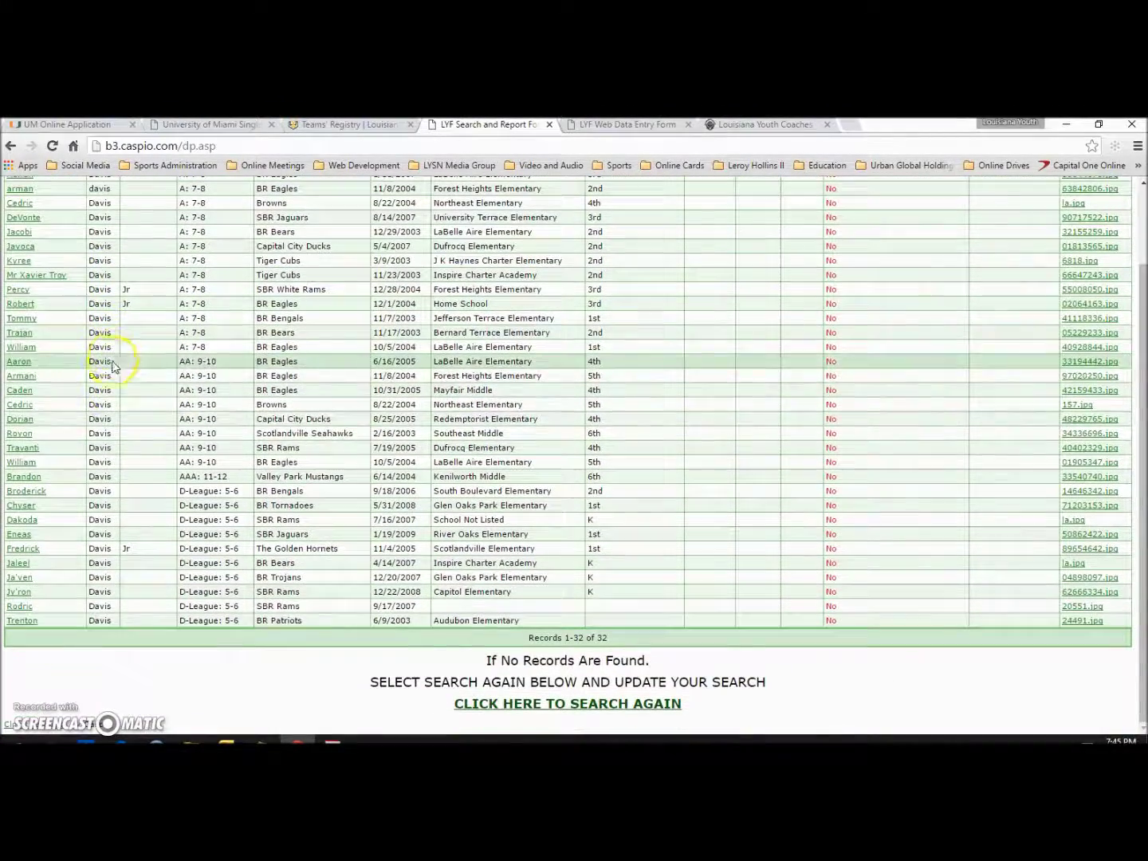
pyautogui.scroll(2, 95, 362)
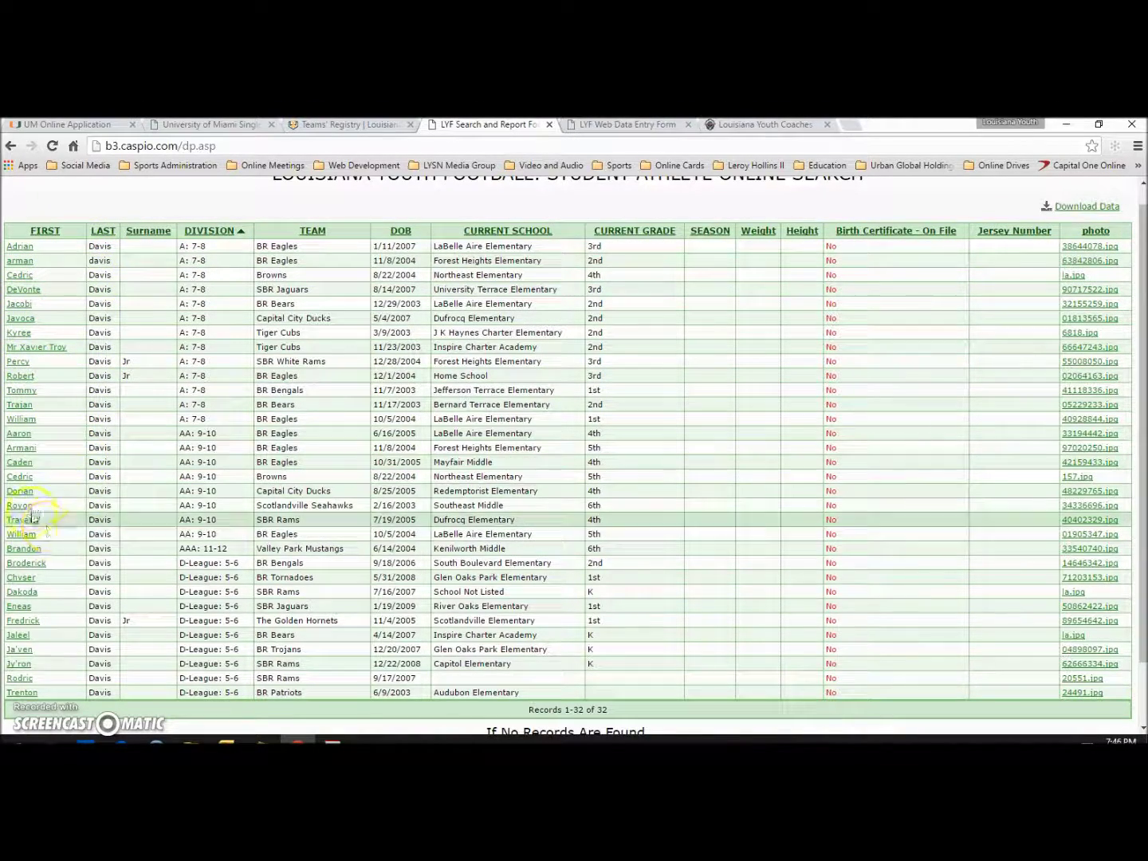
pyautogui.scroll(-2, 40, 505)
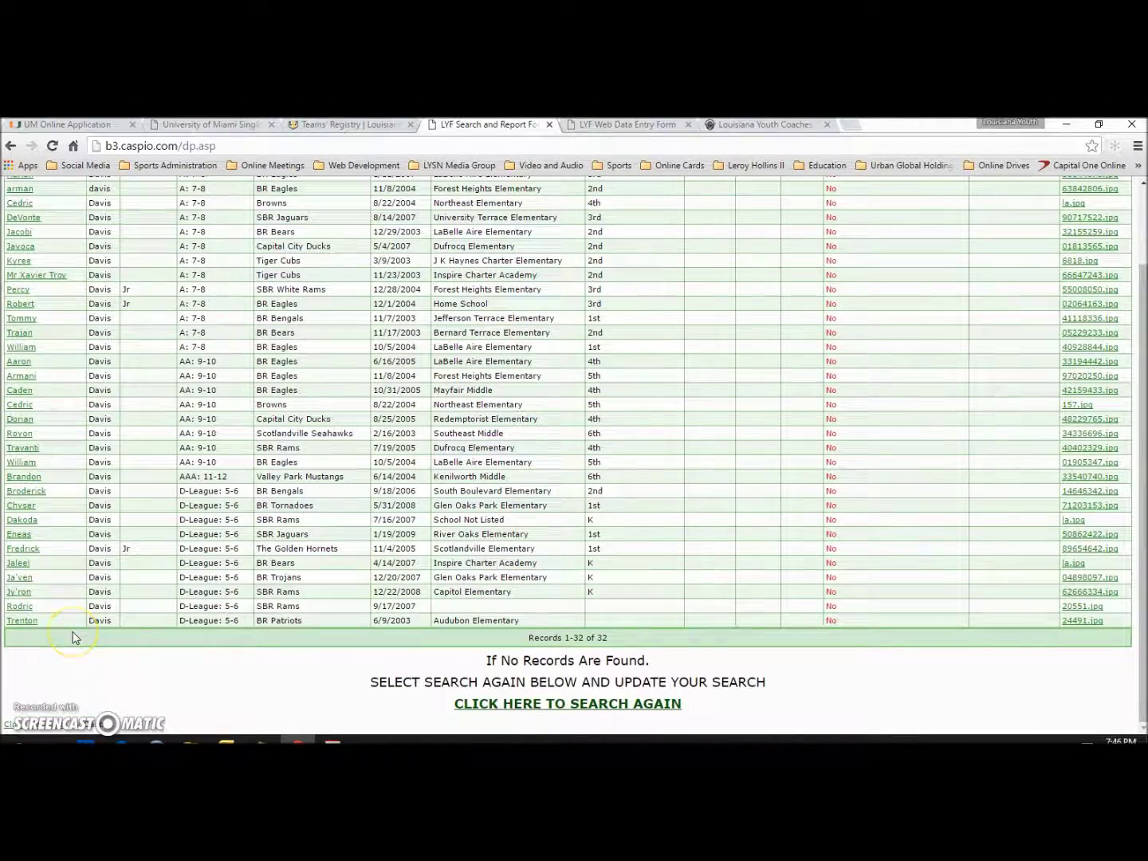
pyautogui.scroll(2, 73, 637)
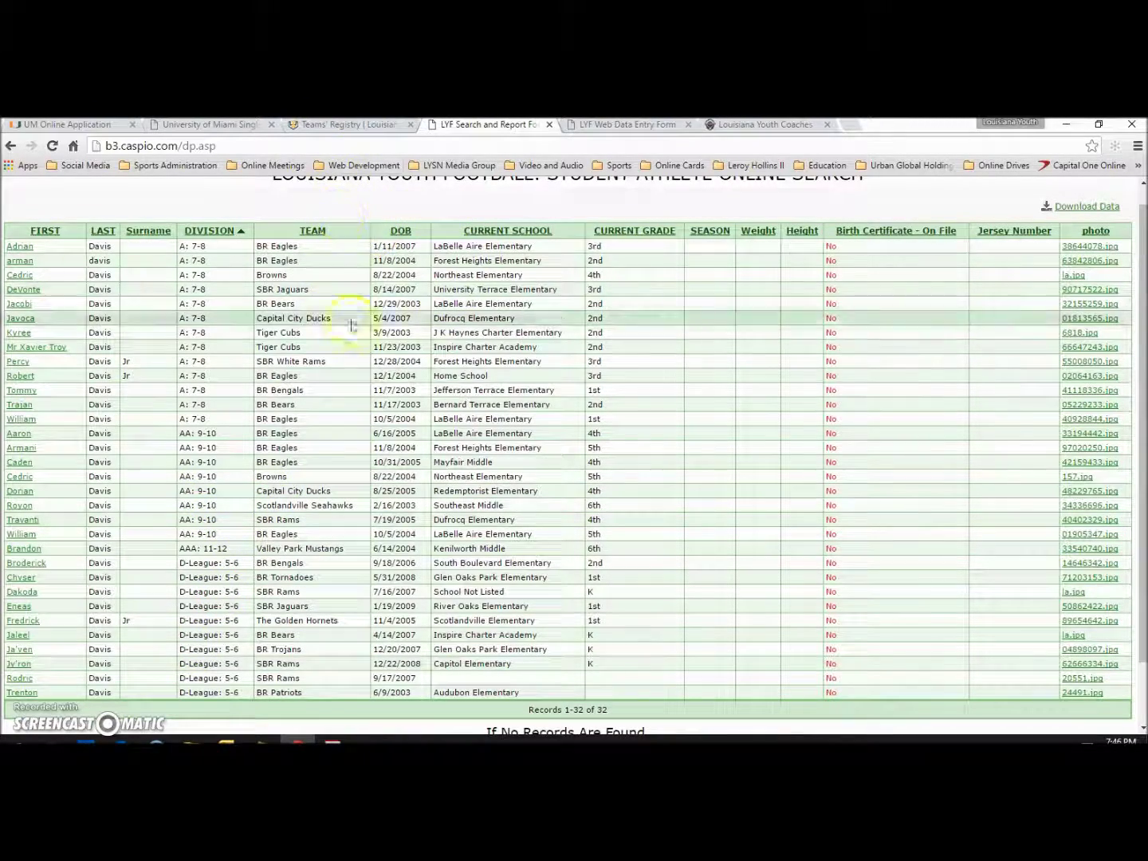
# - Check the date of birth on the sample registration form in Adobe Acrobat Pro and return to Chrome
pyautogui.click(332, 739)
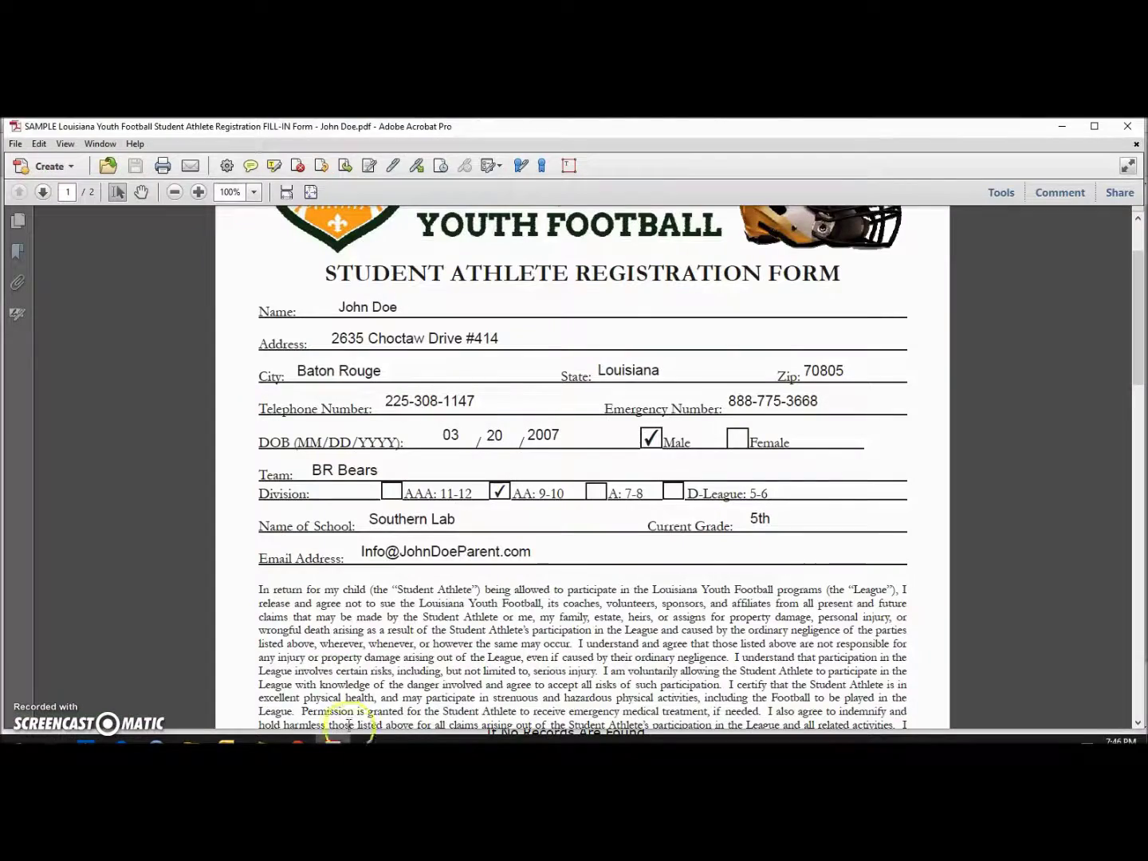
pyautogui.click(459, 431)
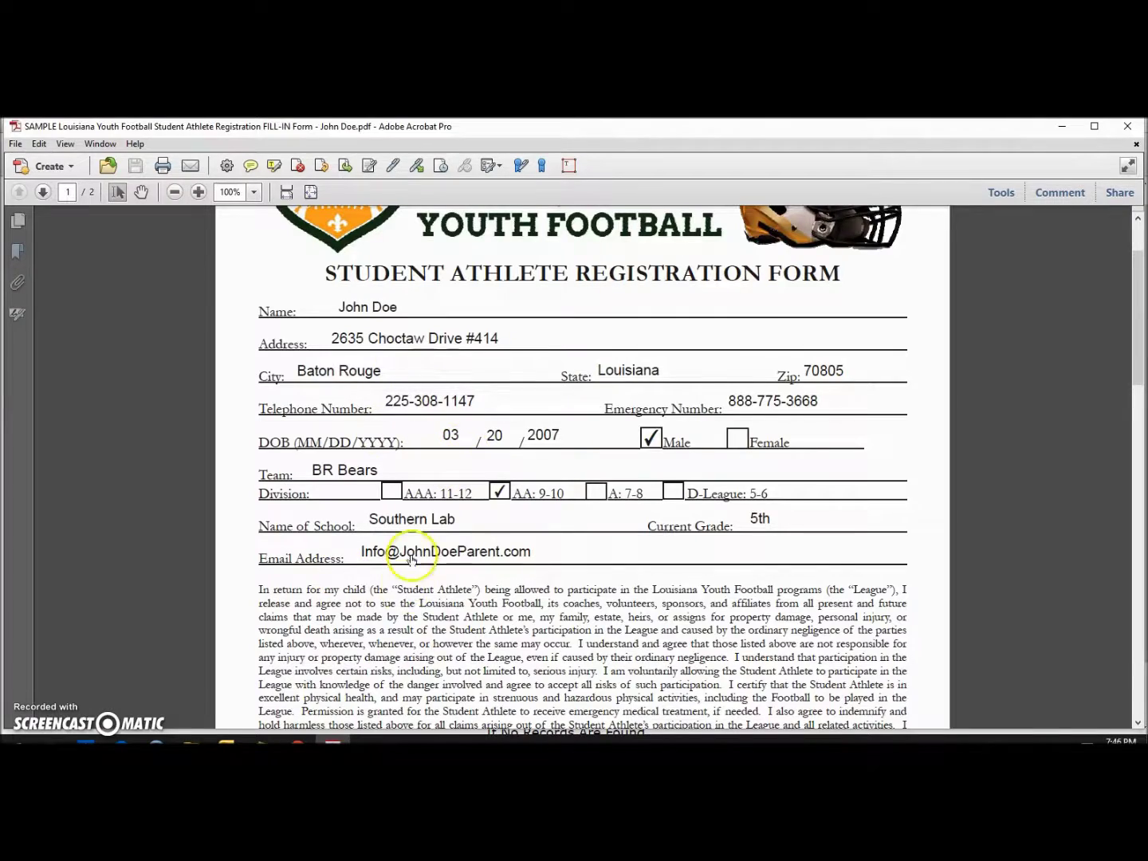
pyautogui.hotkey('alt', 'Tab')
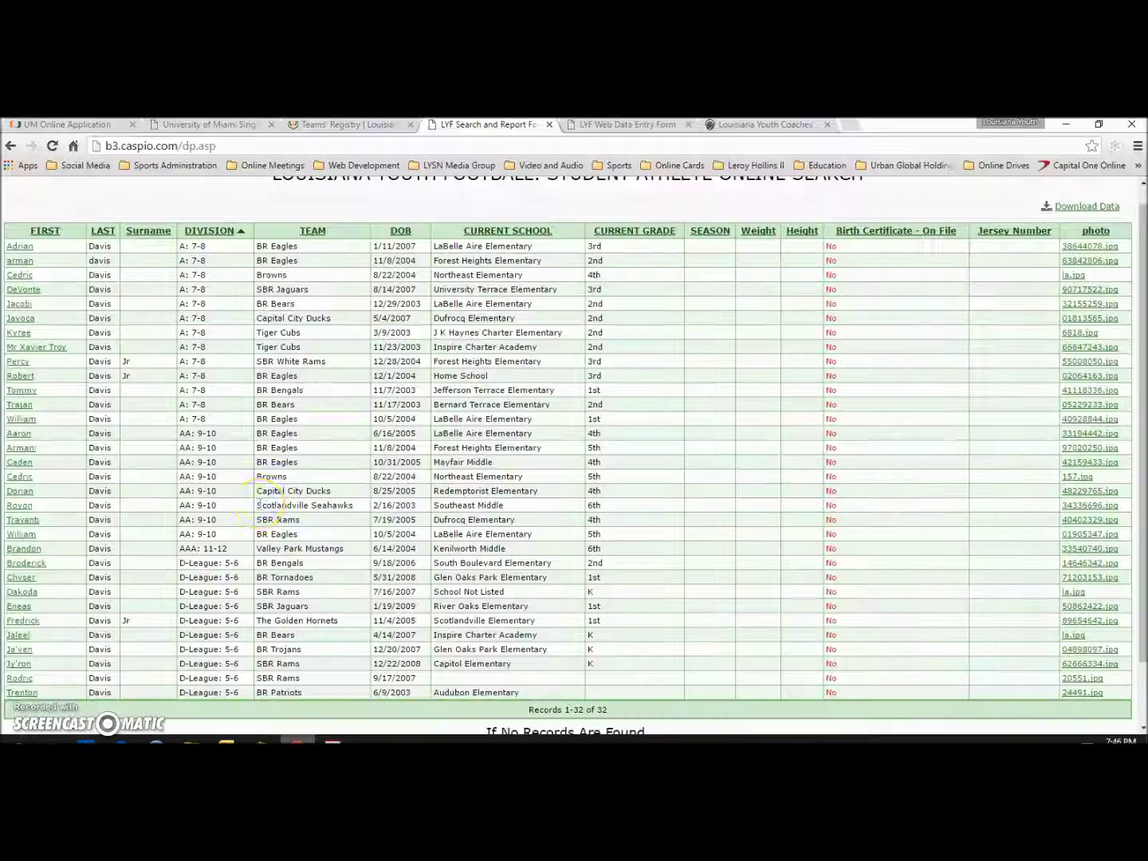
# - View the returning and new student-athlete options on the Teams' Registry page and the new student-athlete registration form
pyautogui.click(343, 124)
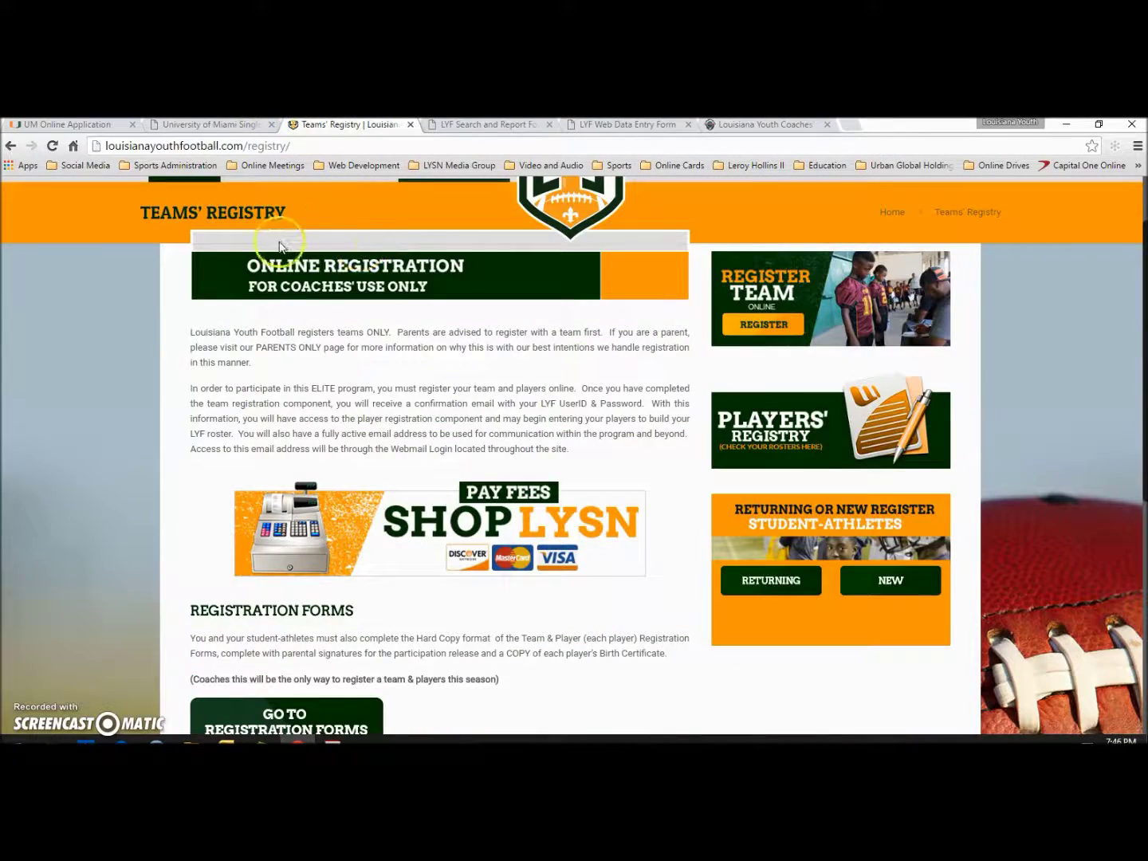
pyautogui.scroll(2, 281, 246)
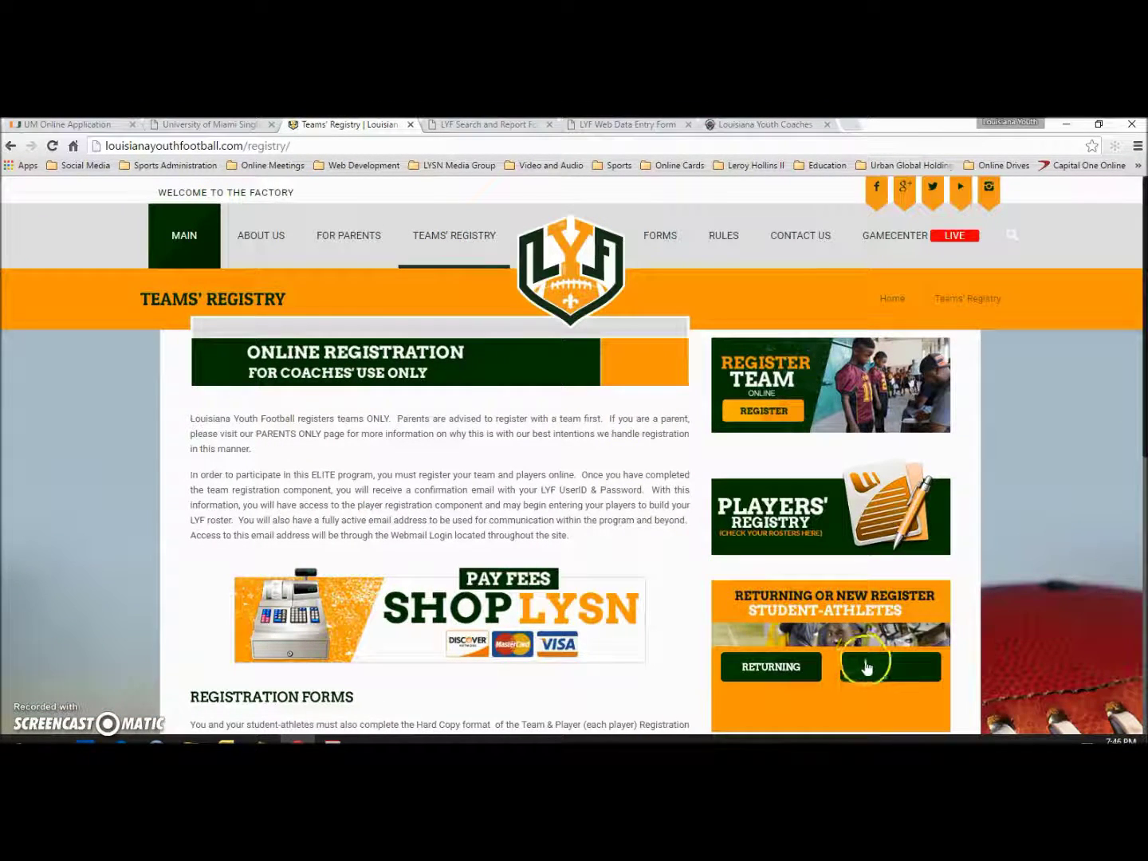
pyautogui.click(605, 126)
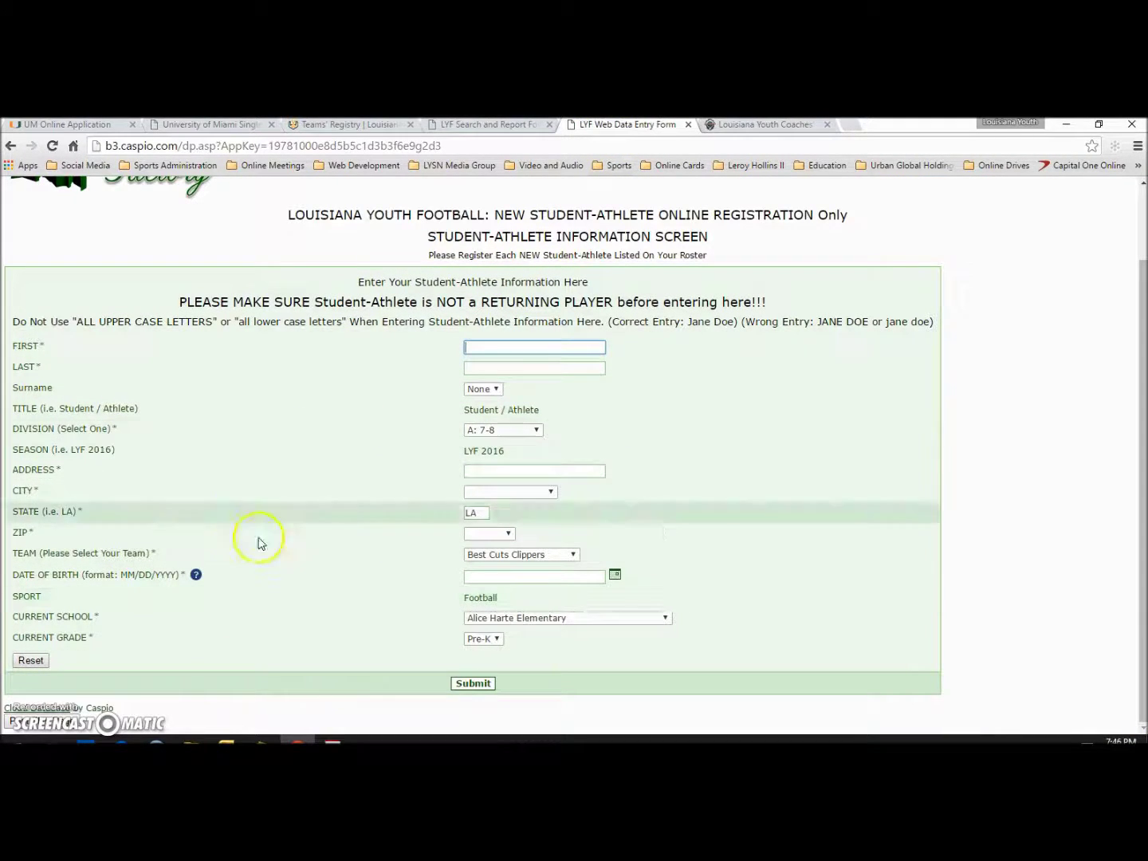
# - Go back from the search results to the returning-player search form and clear the last name
pyautogui.click(523, 125)
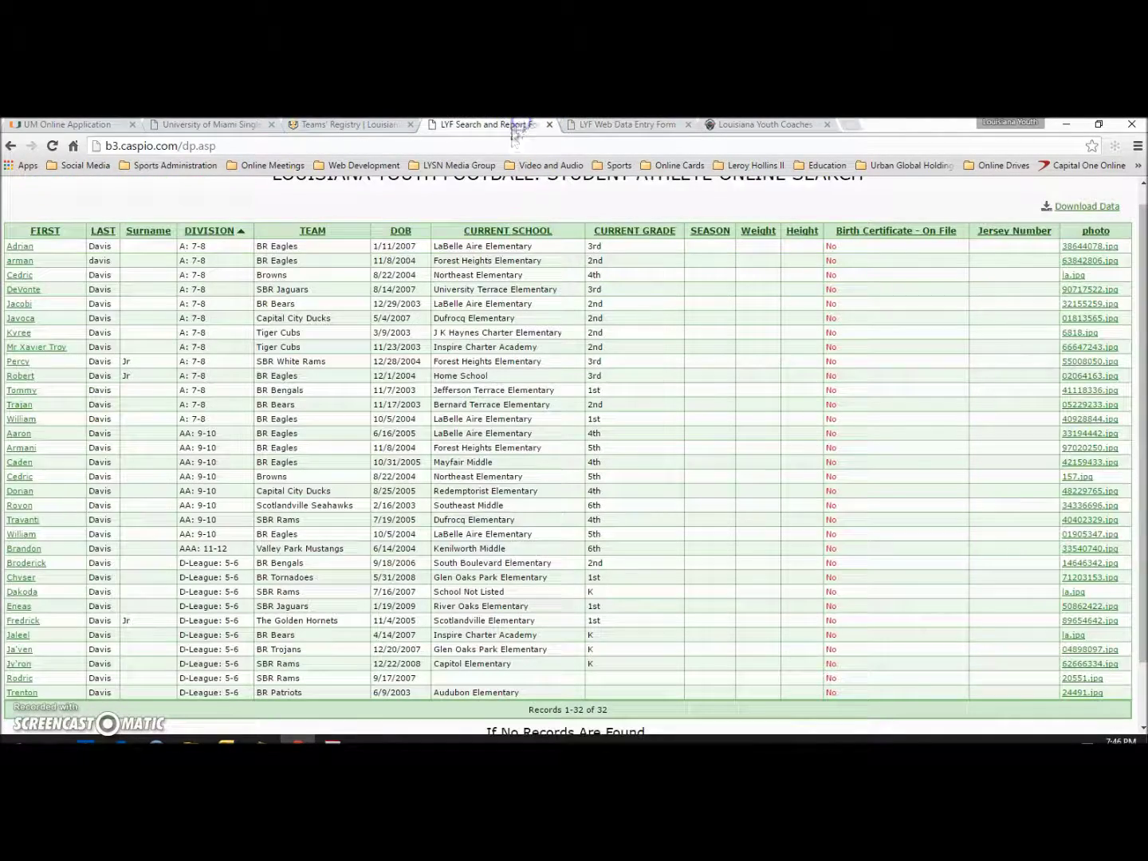
pyautogui.scroll(1, 549, 446)
pyautogui.scroll(-1, 548, 426)
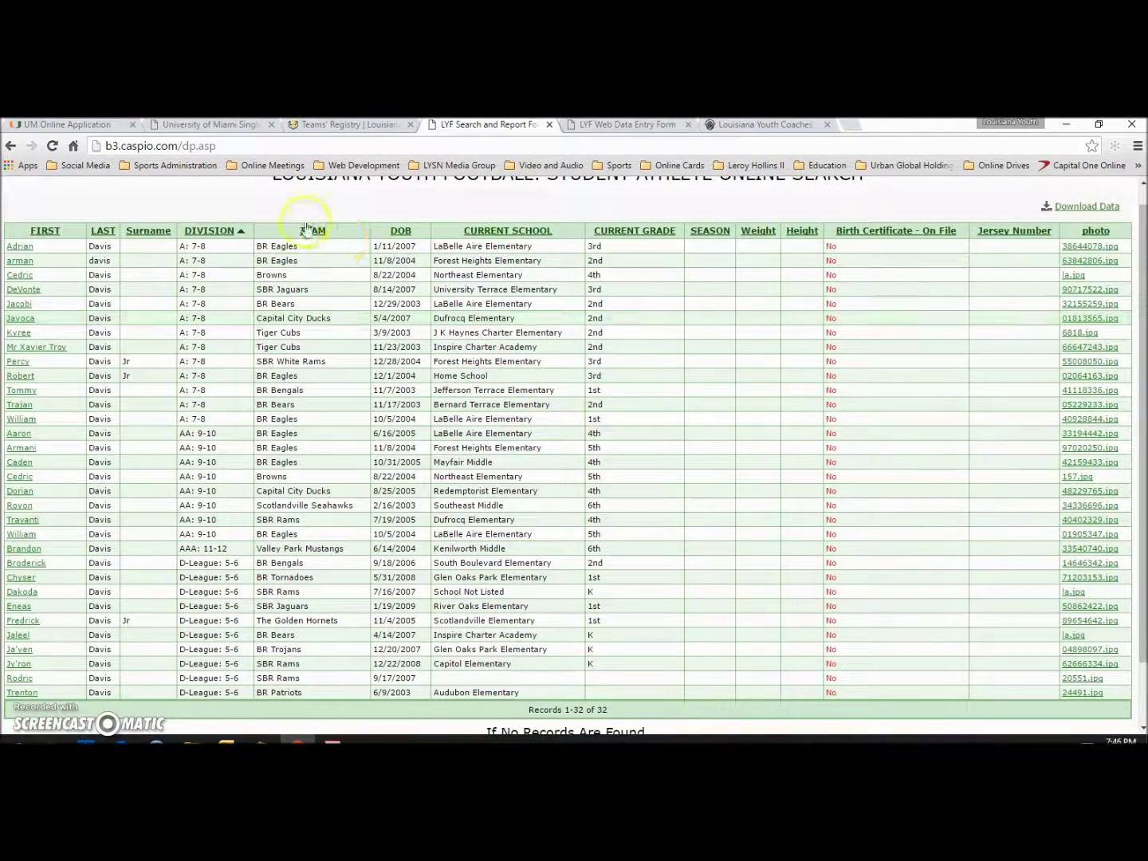
pyautogui.click(10, 147)
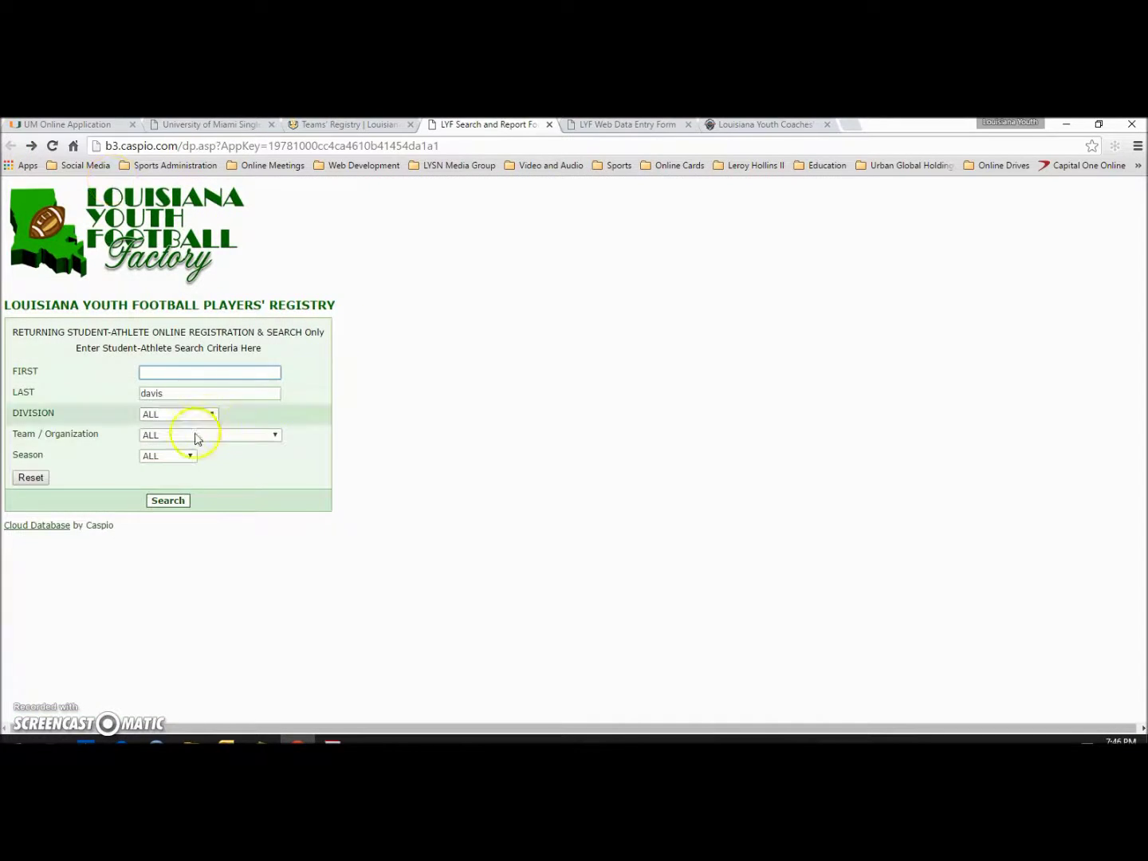
pyautogui.moveTo(177, 391); pyautogui.dragTo(111, 384)
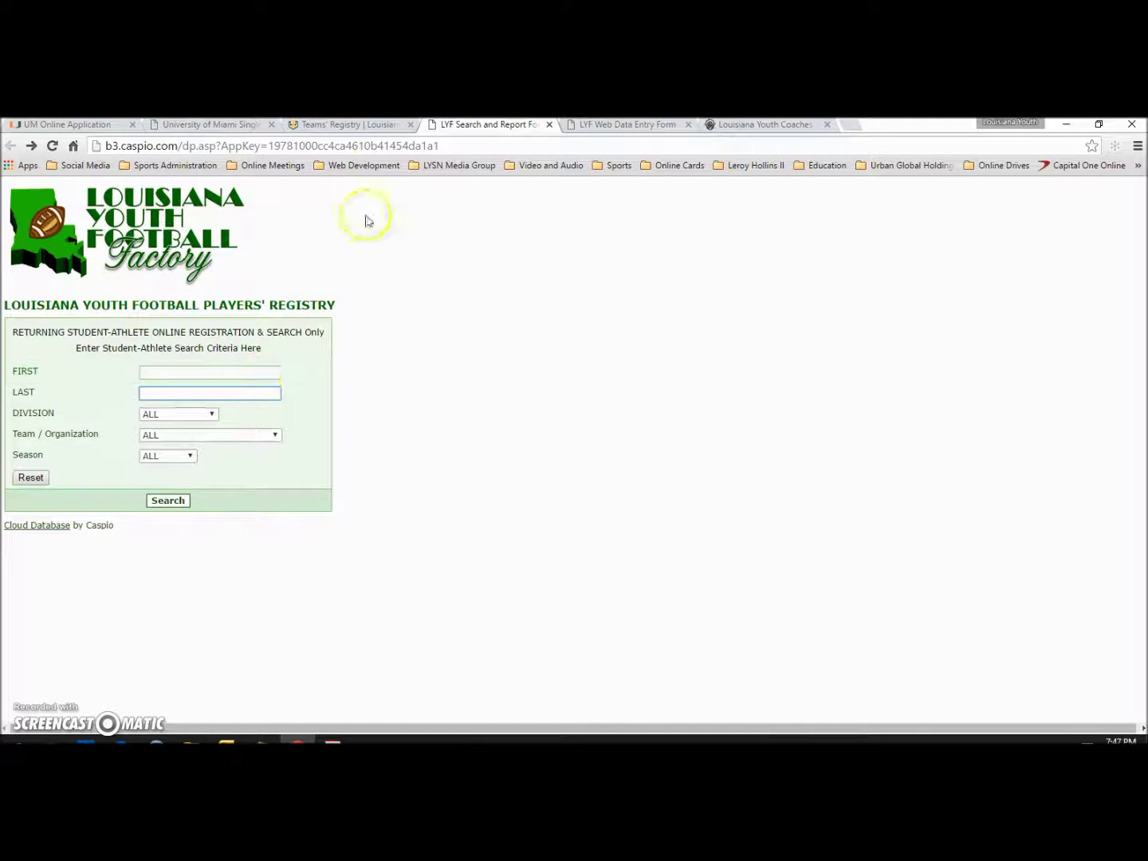
# - View the Louisiana Youth Football main page and return from it to the Teams' Registry page
pyautogui.click(360, 127)
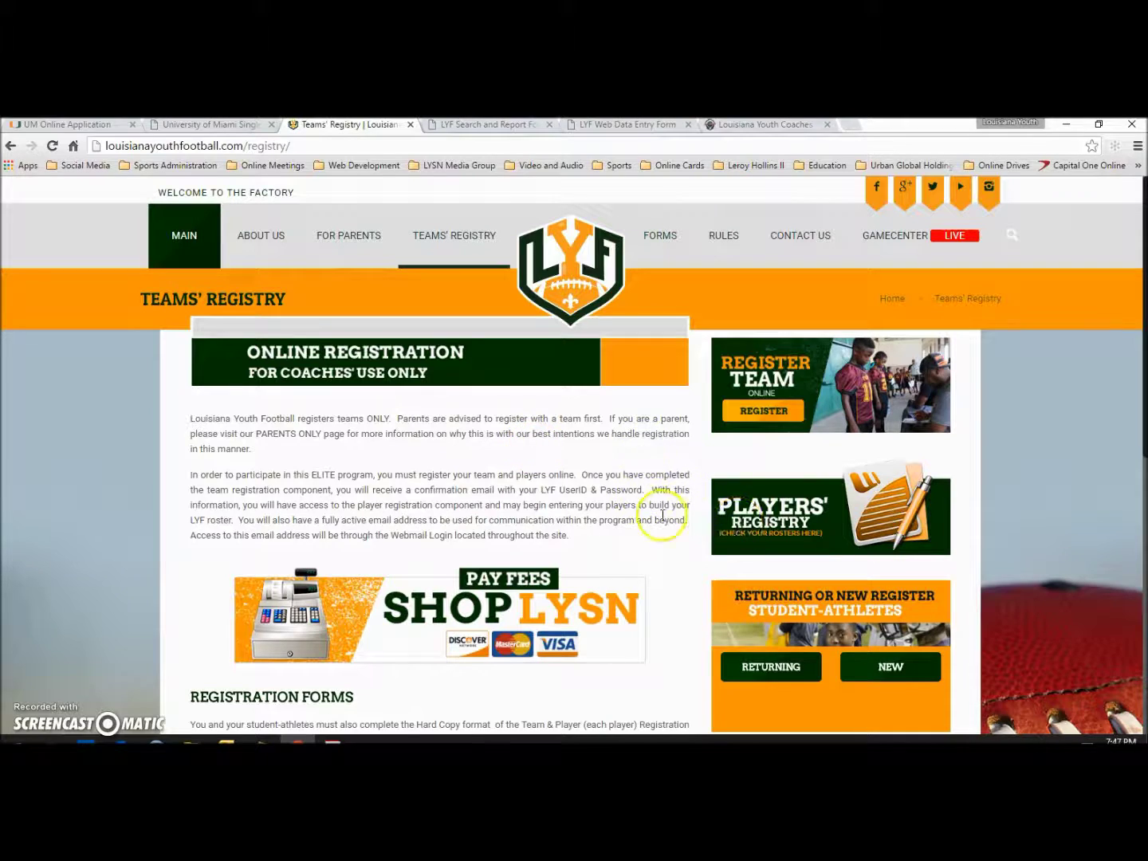
pyautogui.click(194, 249)
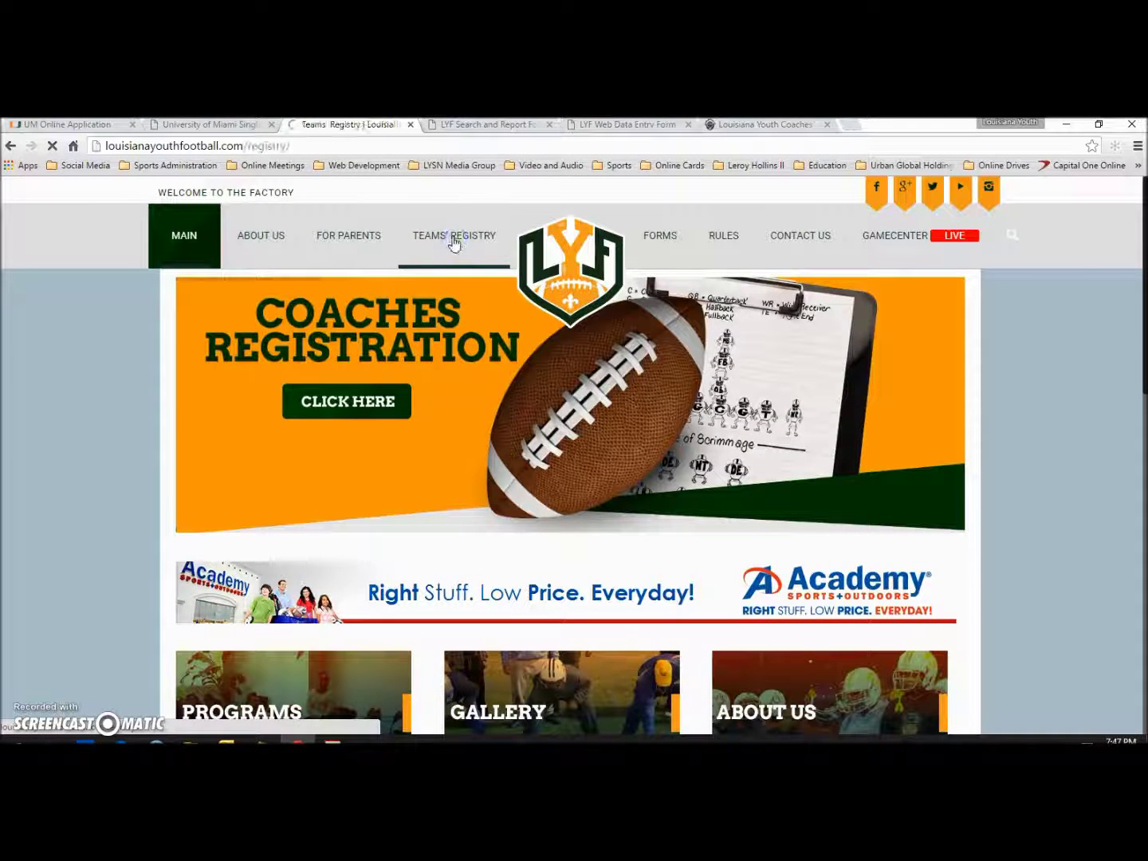
pyautogui.click(413, 254)
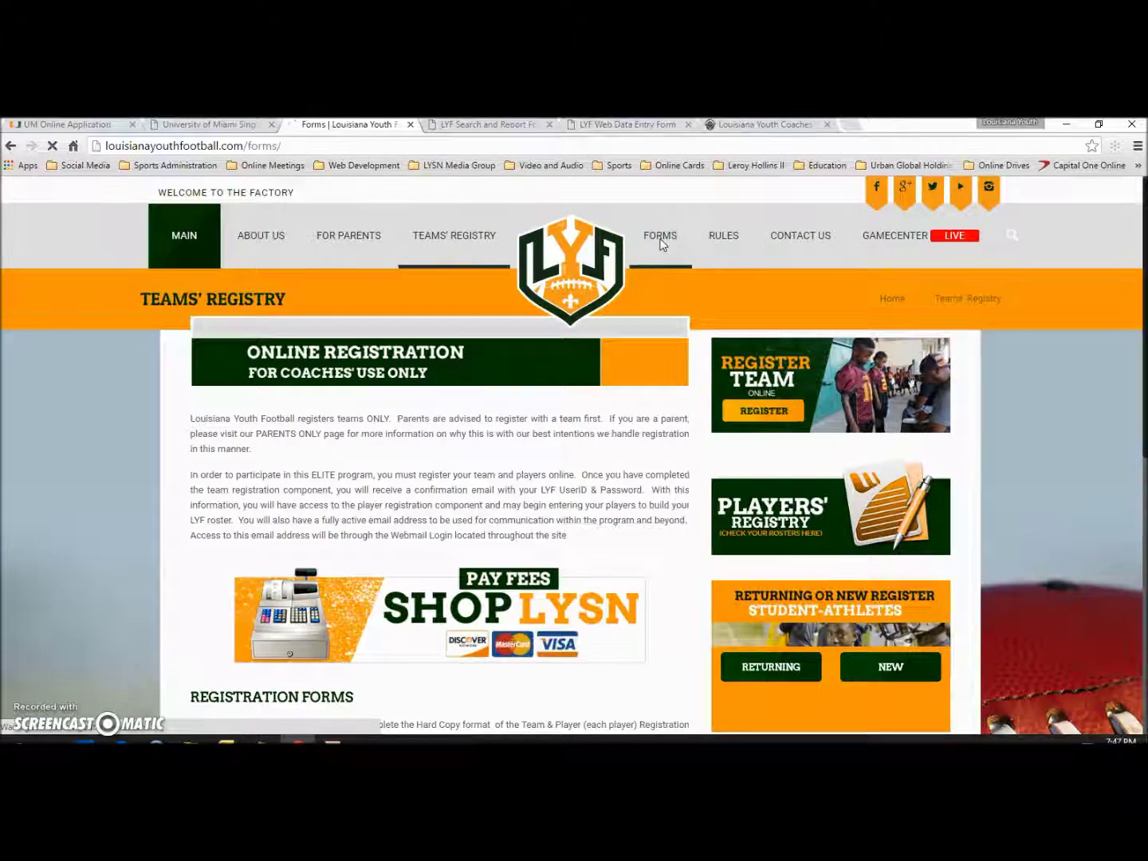
# - Review the downloadable coach, player, team roster, add/drop, cheerleader and dancer forms on the Forms page
pyautogui.click(737, 540)
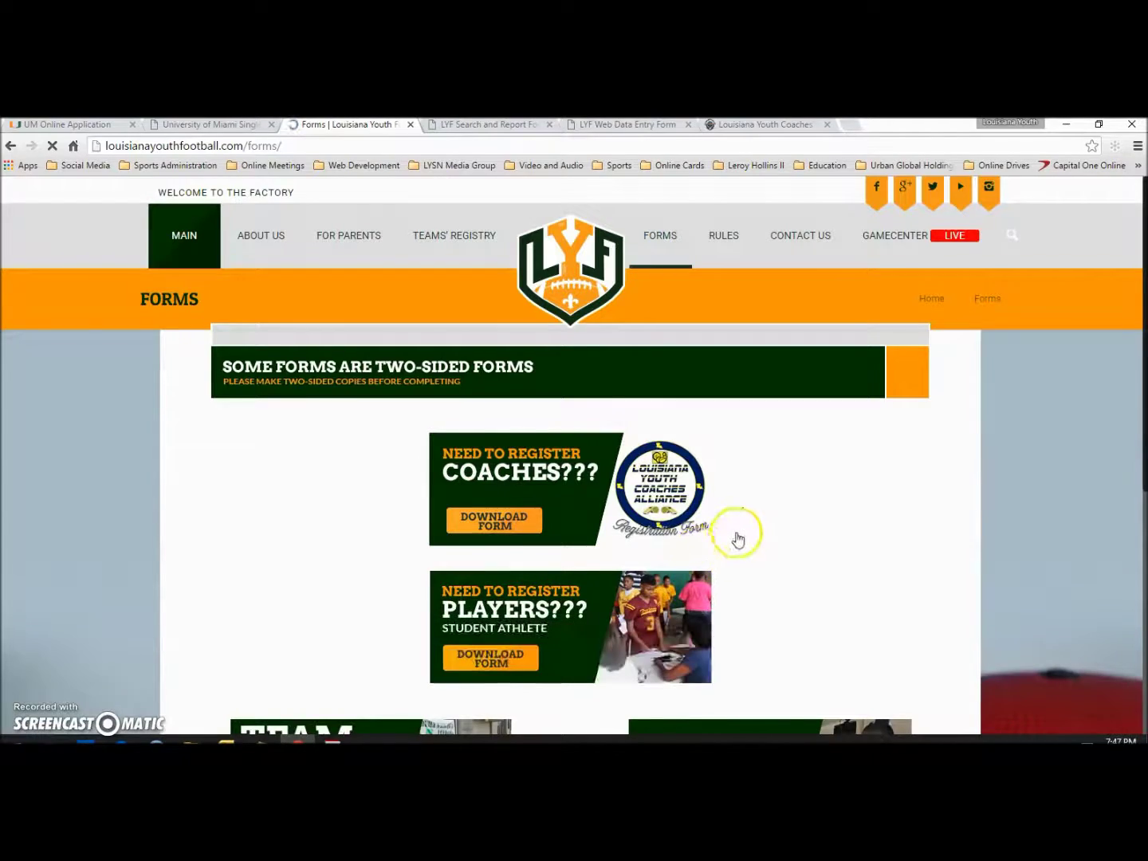
pyautogui.scroll(-3, 738, 540)
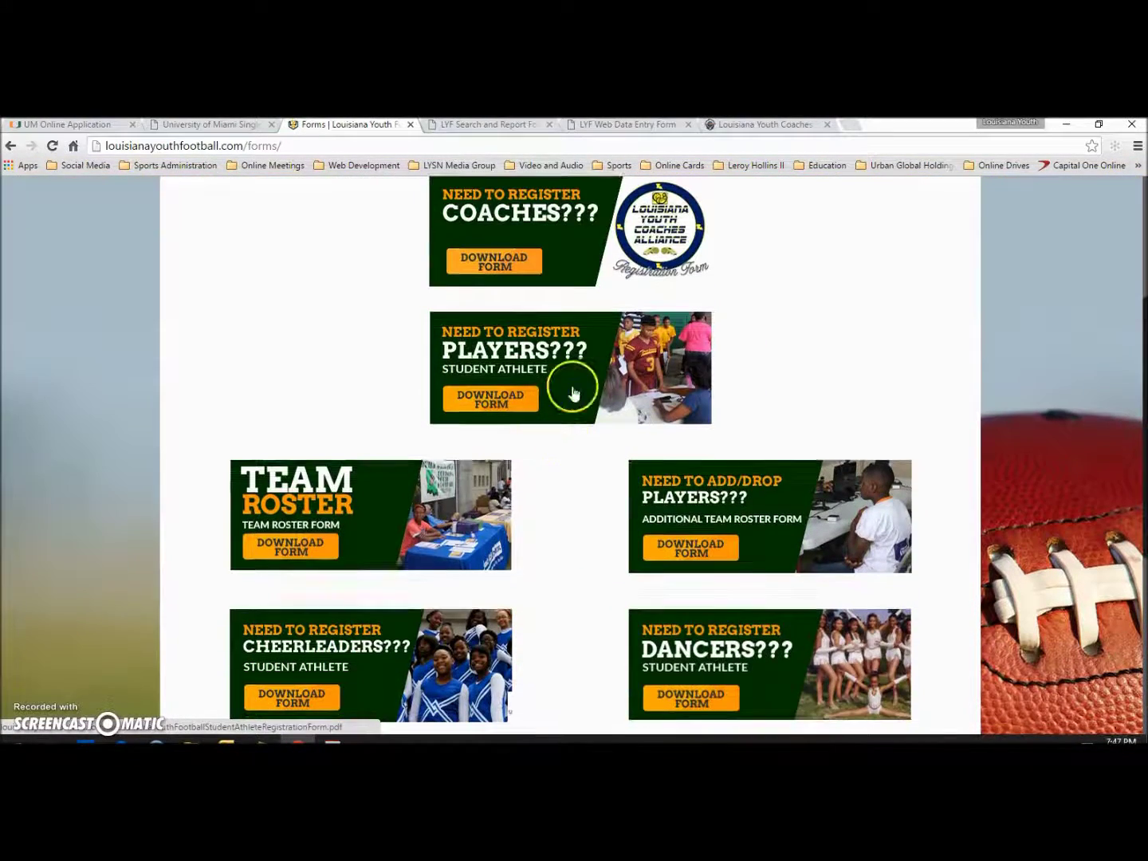
pyautogui.scroll(-1, 527, 530)
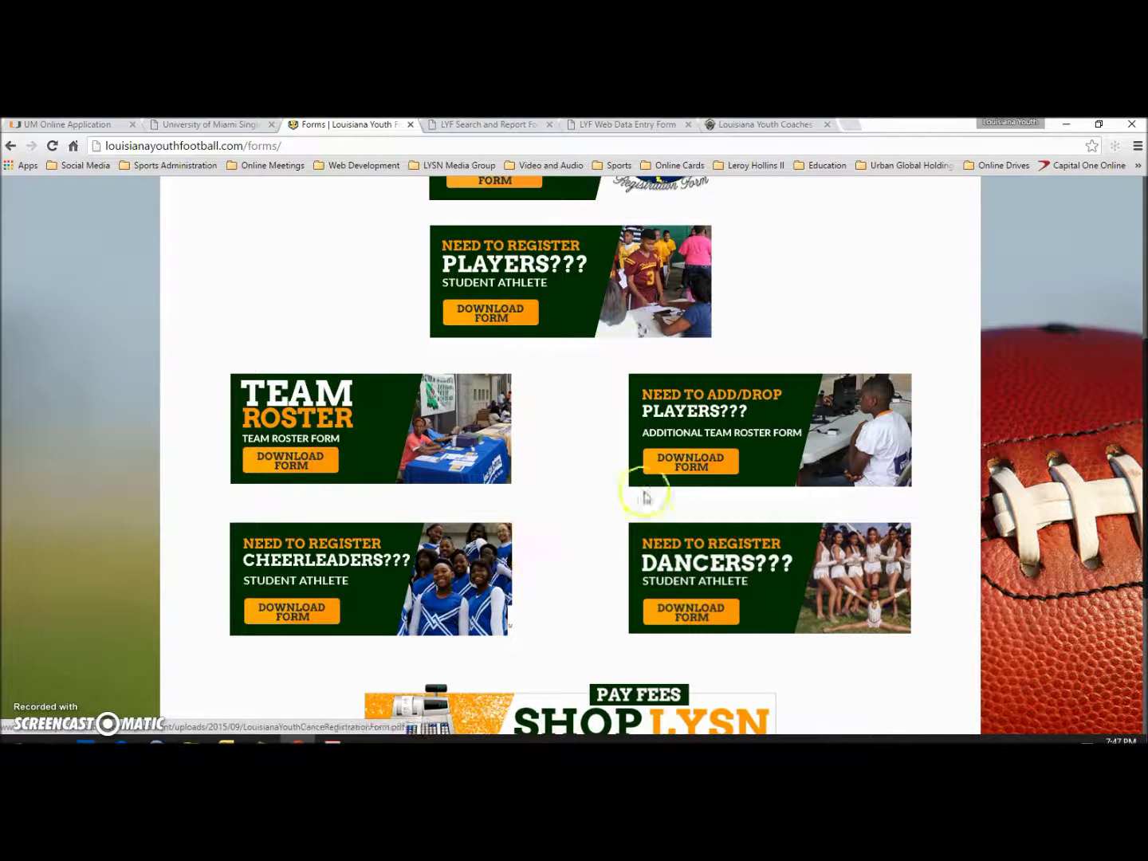
pyautogui.scroll(2, 605, 344)
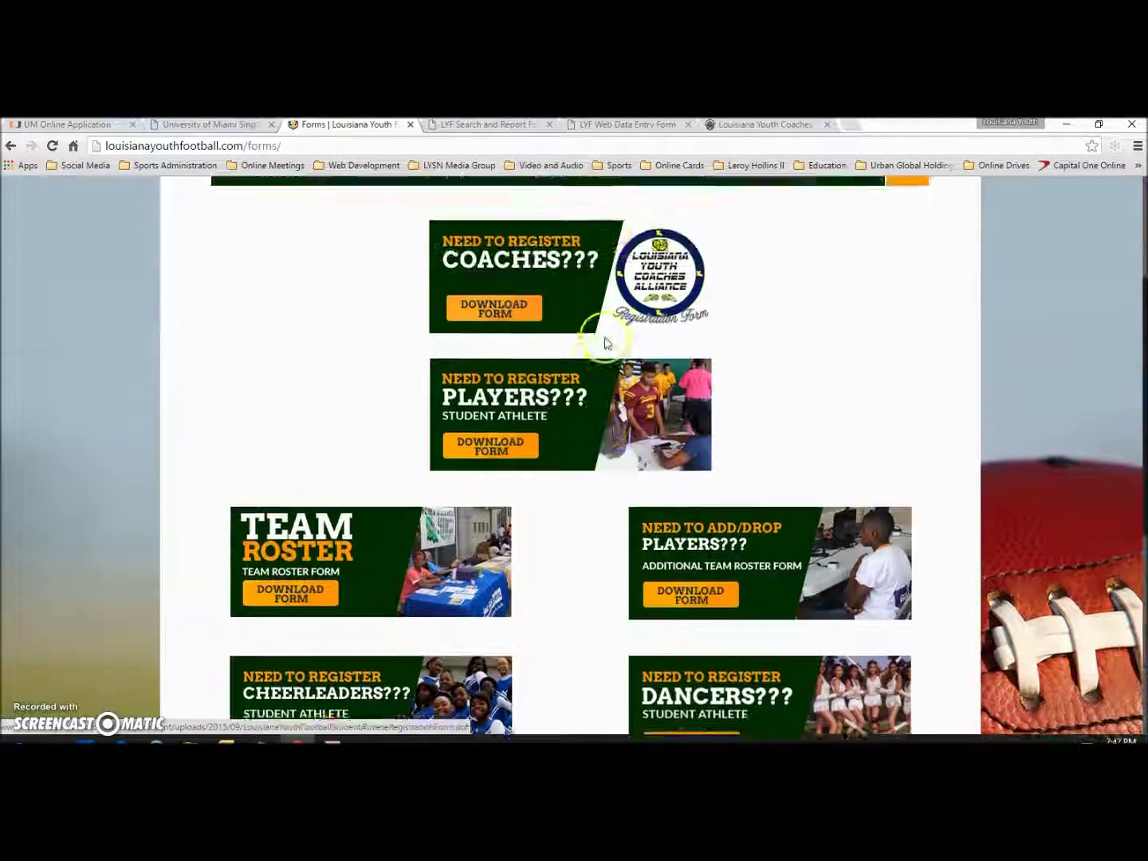
pyautogui.scroll(3, 605, 344)
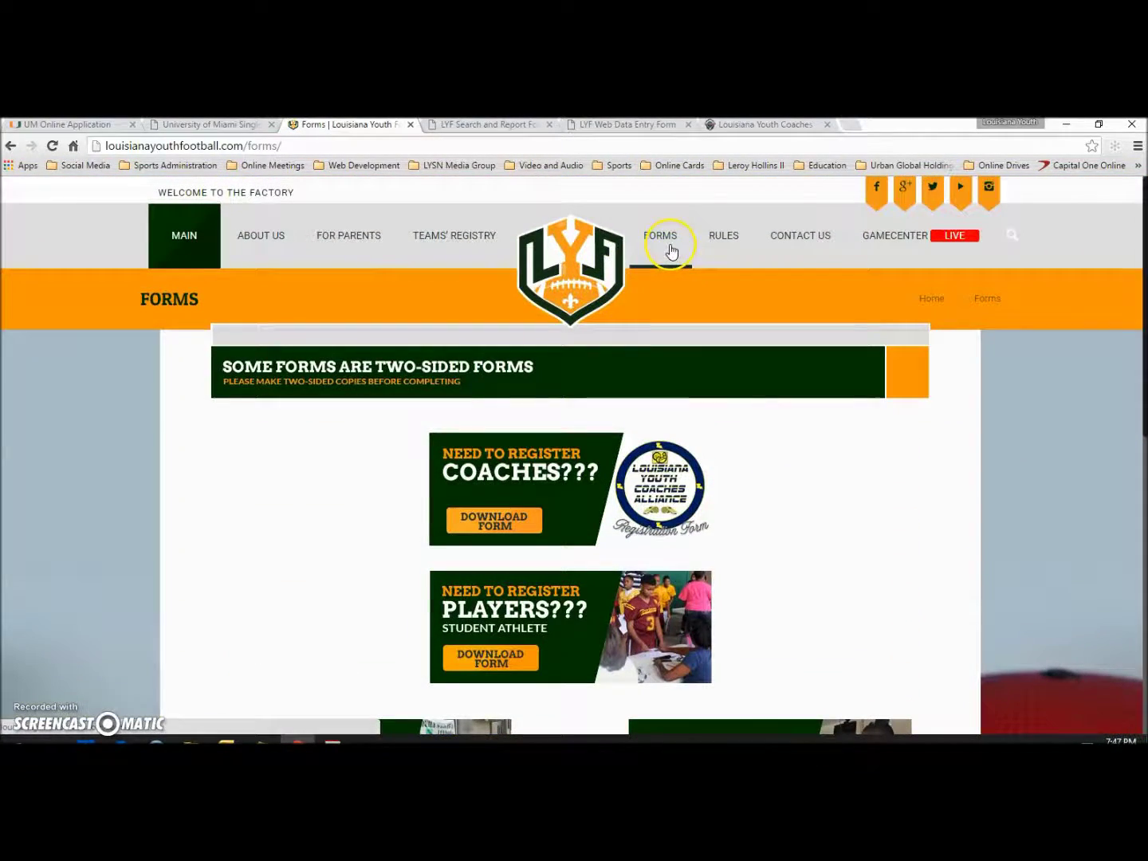
# - Review the volunteer coach requirements, NCSI background check, football certification and team registration guides on the Louisiana Youth Coaches site
pyautogui.click(764, 124)
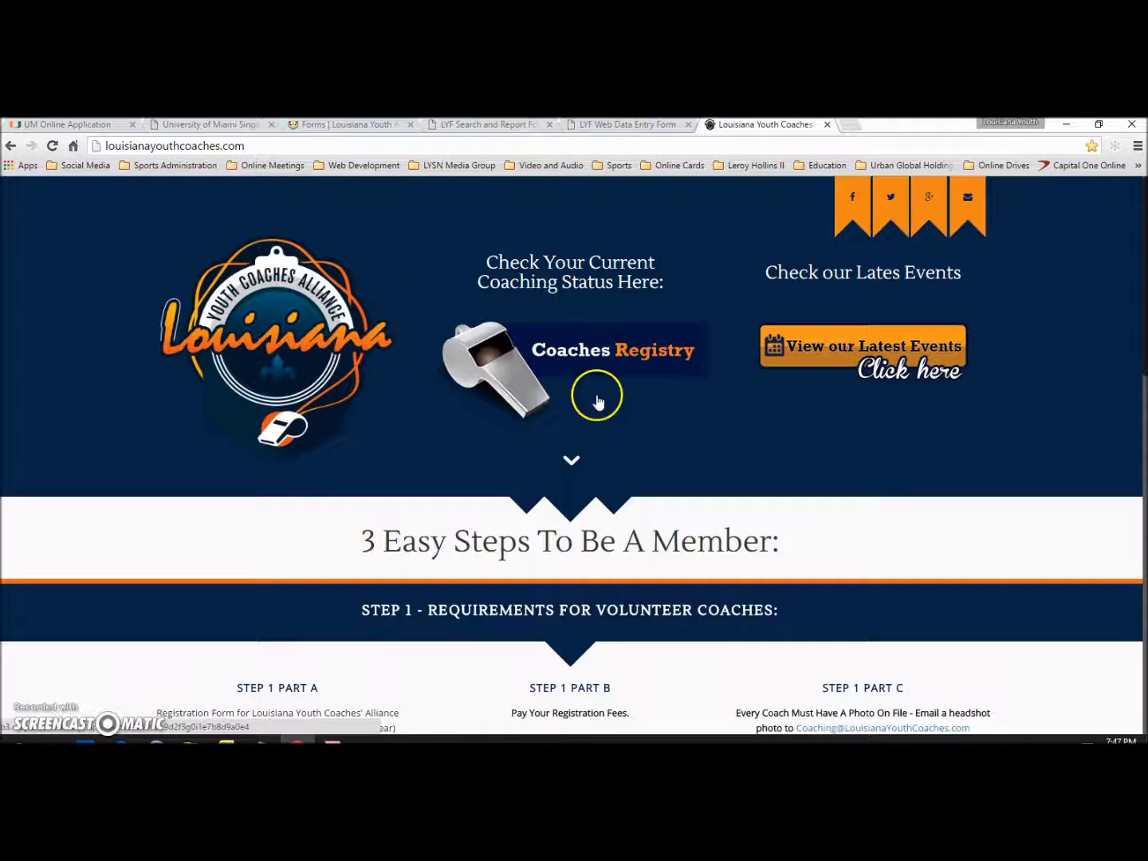
pyautogui.scroll(-2, 643, 414)
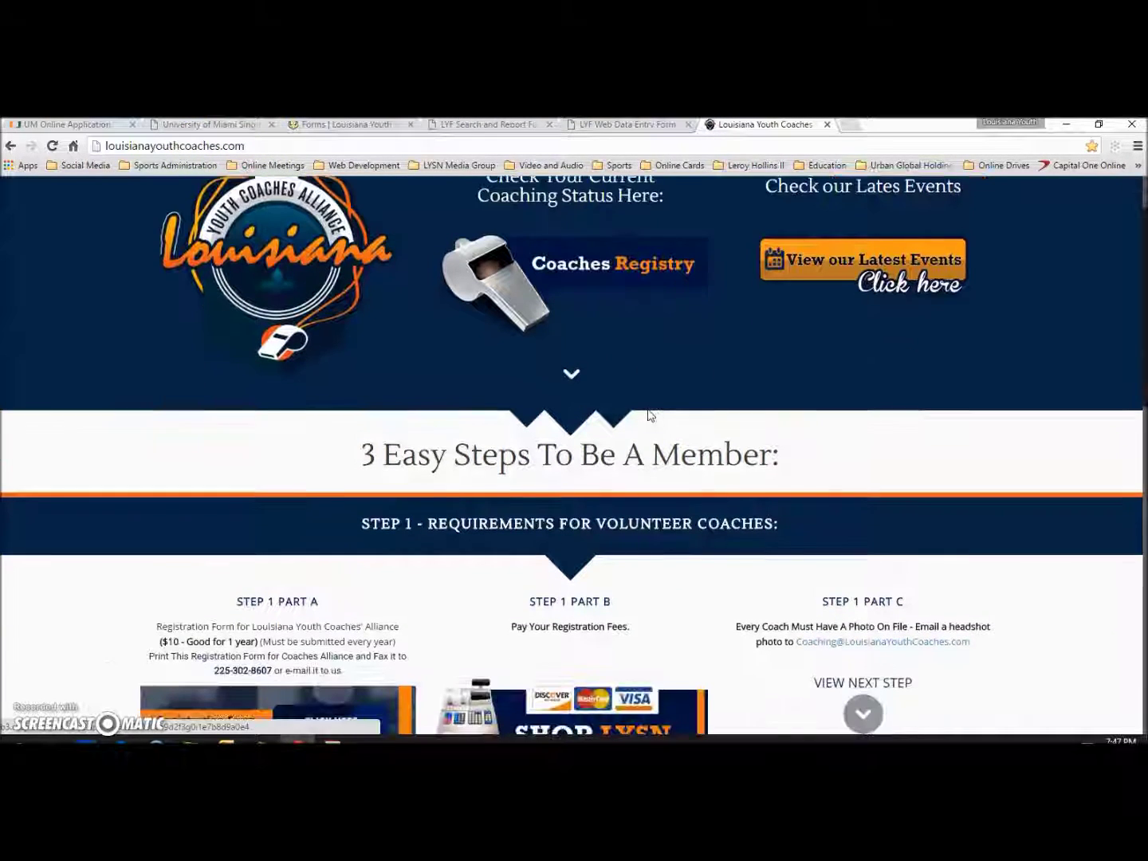
pyautogui.scroll(-1, 650, 419)
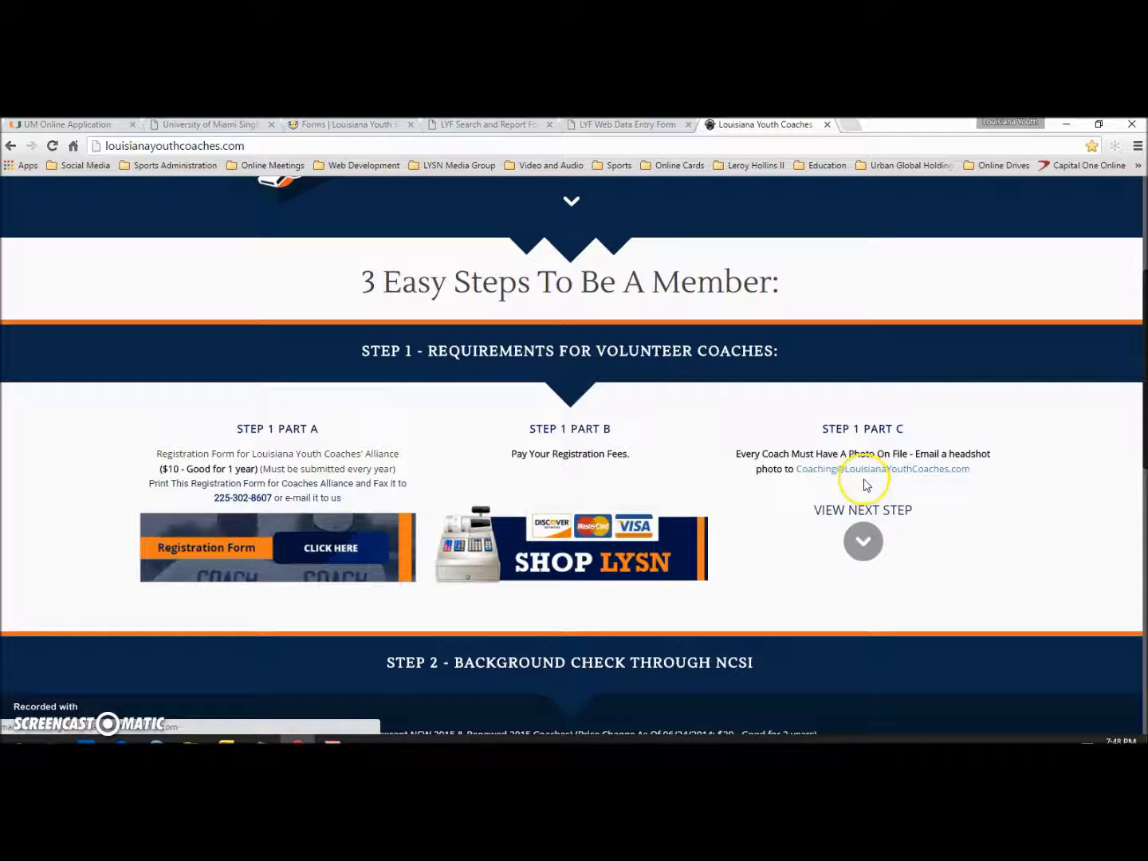
pyautogui.scroll(-2, 833, 472)
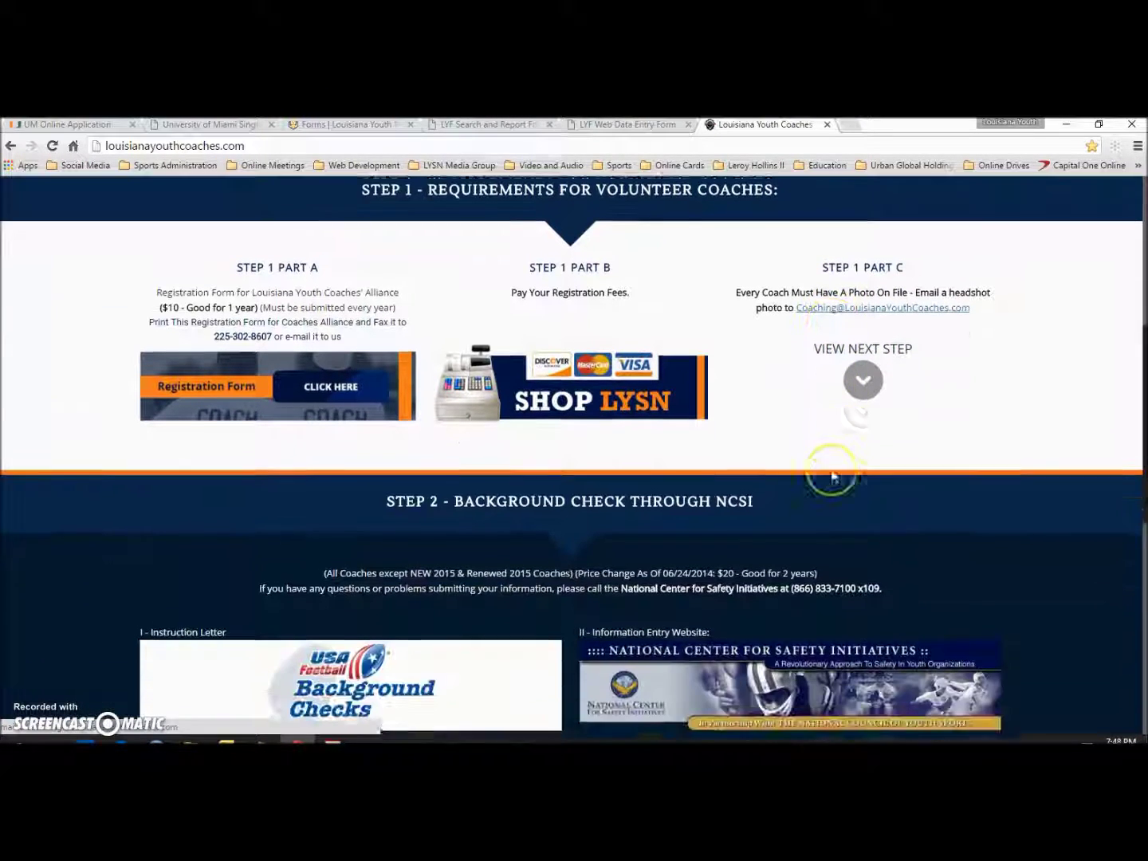
pyautogui.scroll(-1, 831, 471)
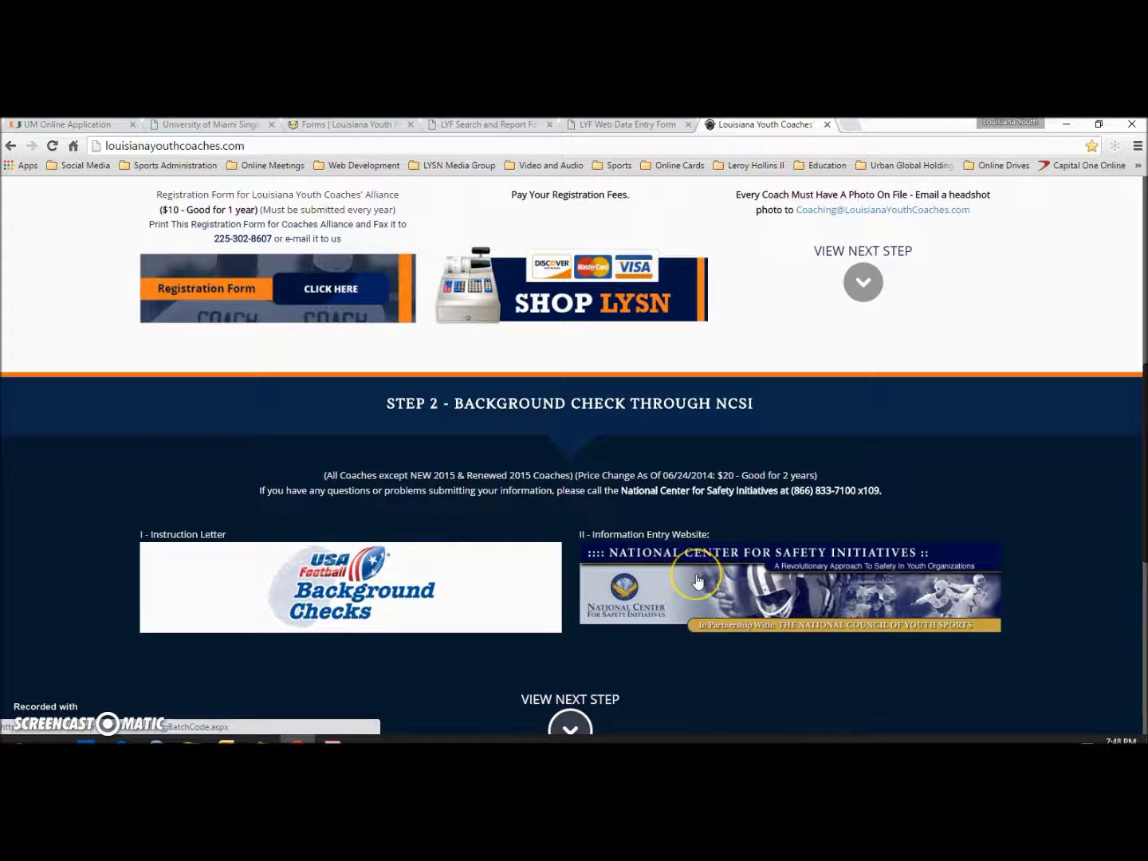
pyautogui.scroll(-5, 697, 583)
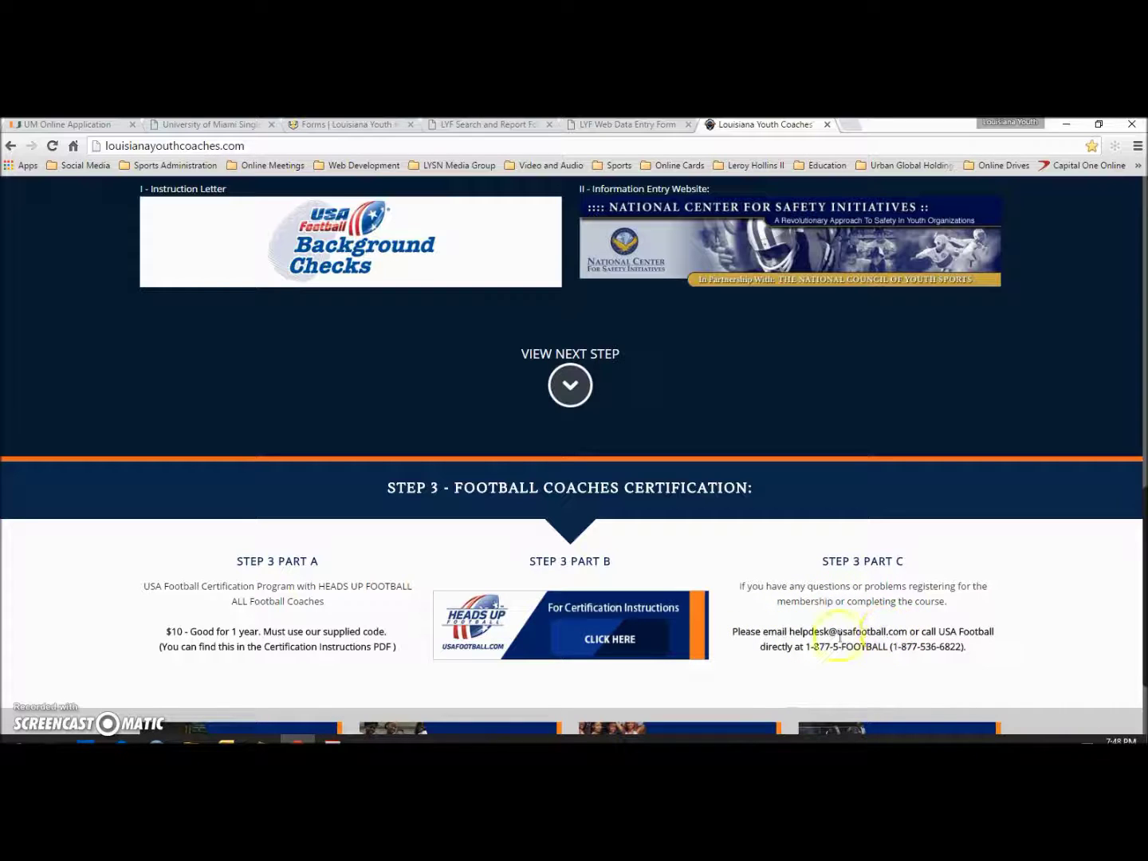
pyautogui.scroll(-2, 764, 584)
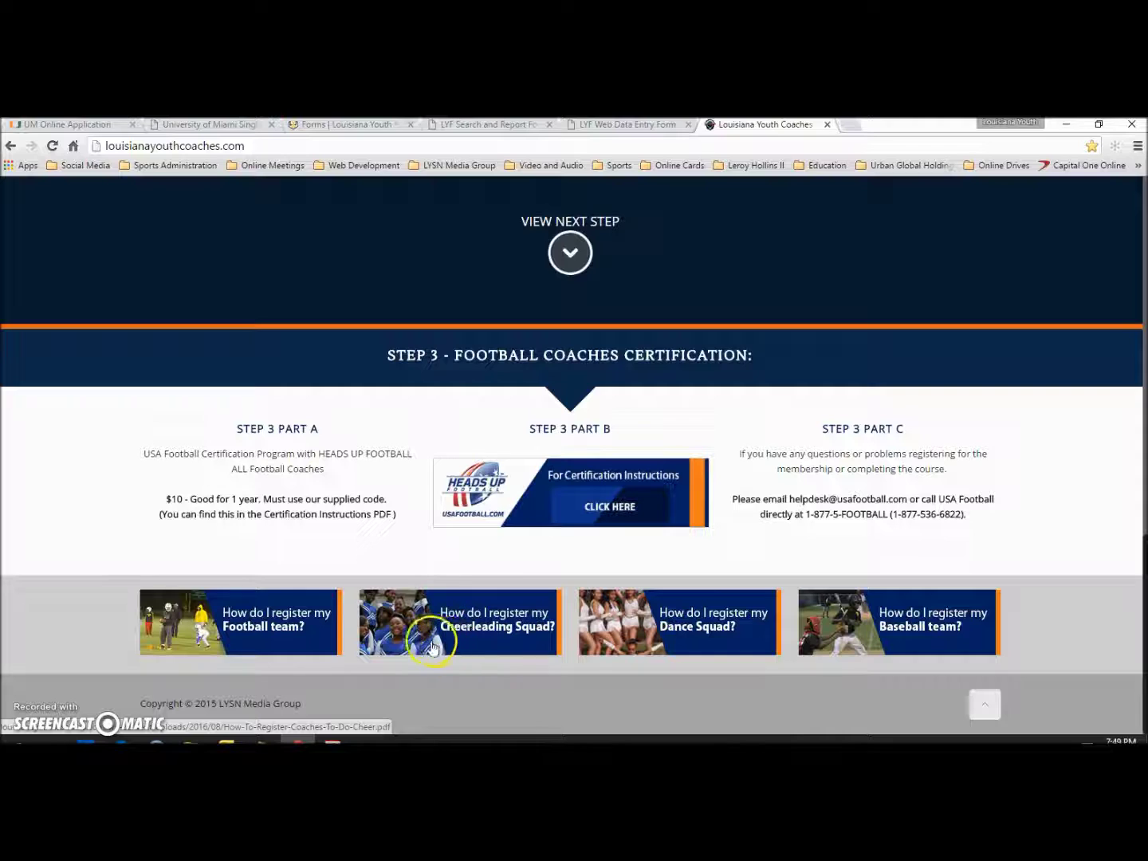
# - Return to the Louisiana Youth Football site and open its Rules page
pyautogui.click(359, 125)
pyautogui.click(727, 240)
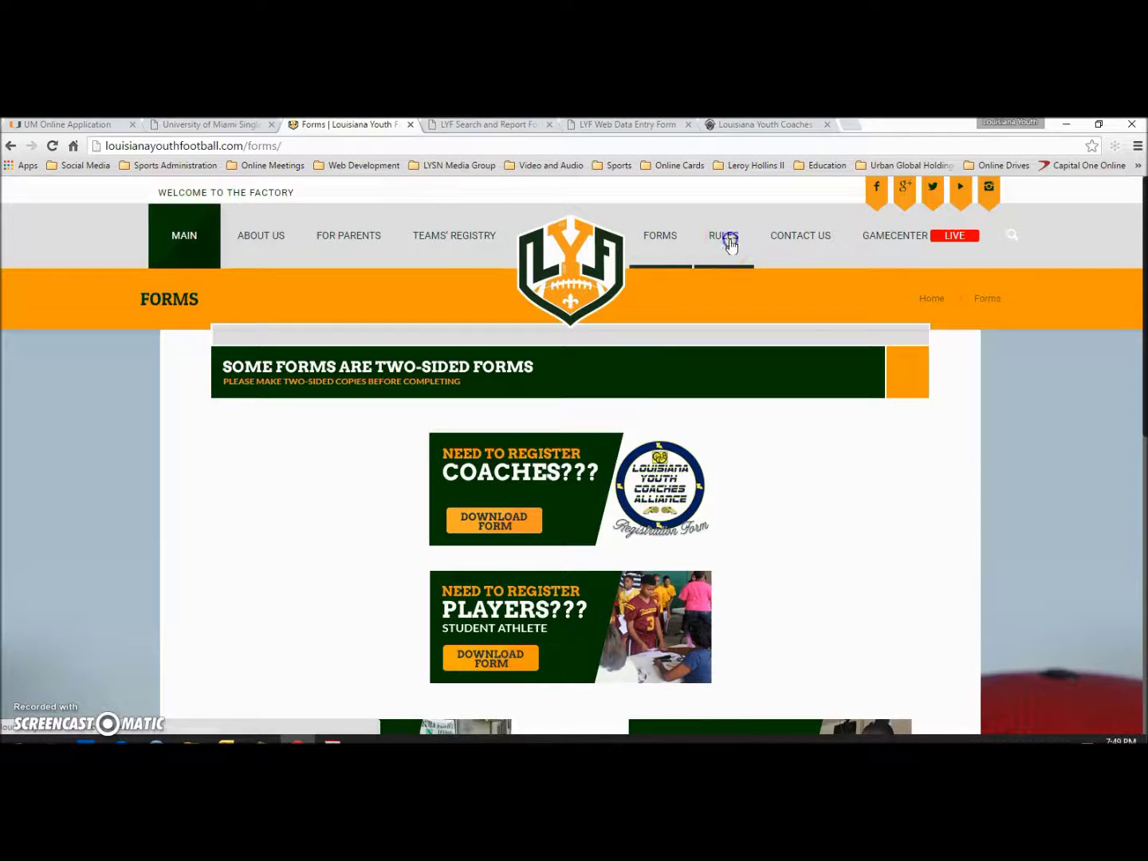